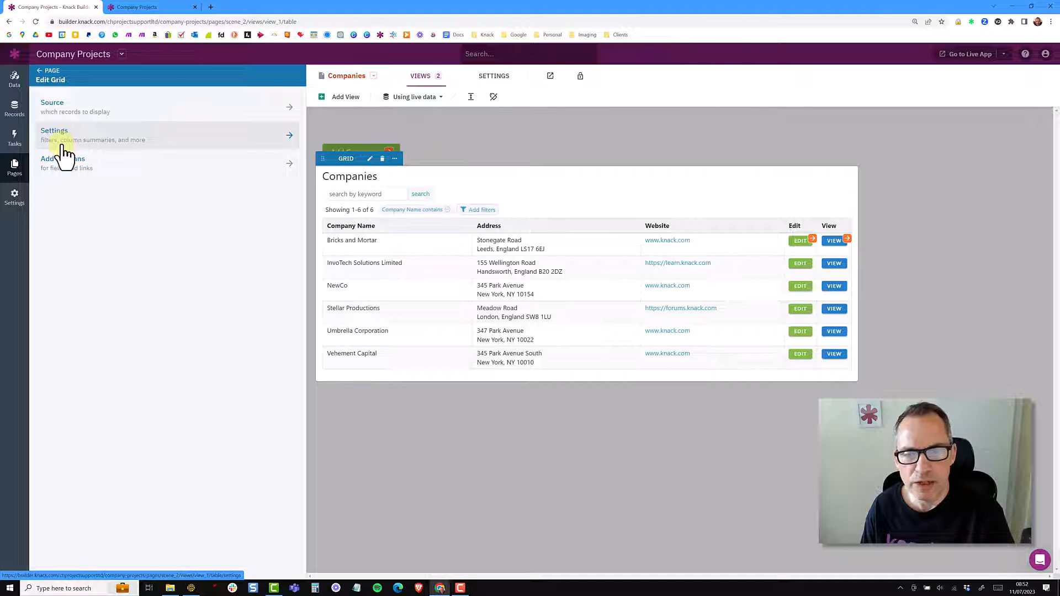
Step: Open the Companies grid's settings, and in the live app search the companies for "new" and examine where the keyword matches
left_click(63, 147)
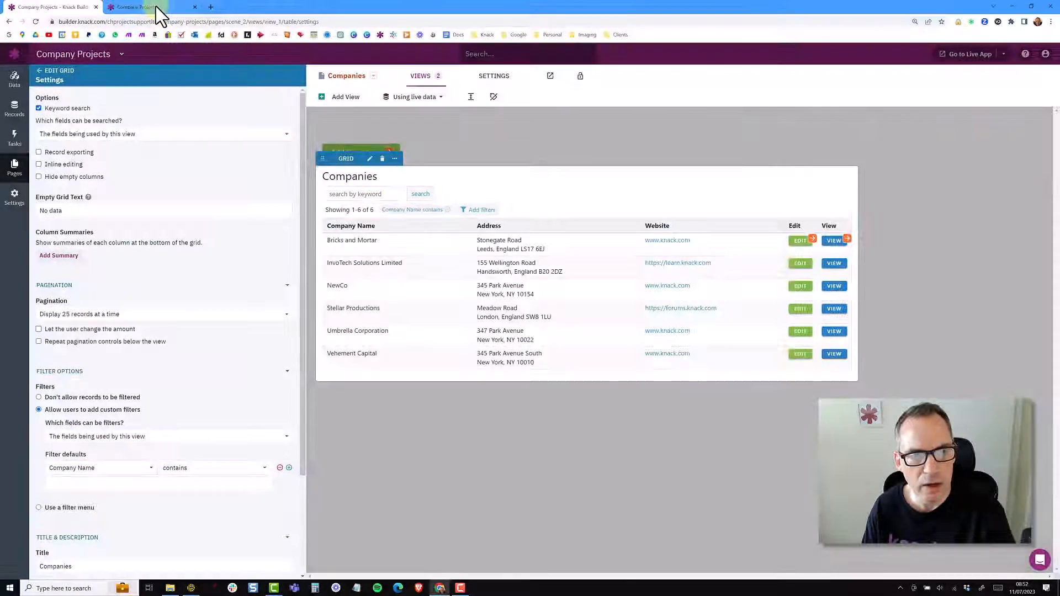
left_click(156, 6)
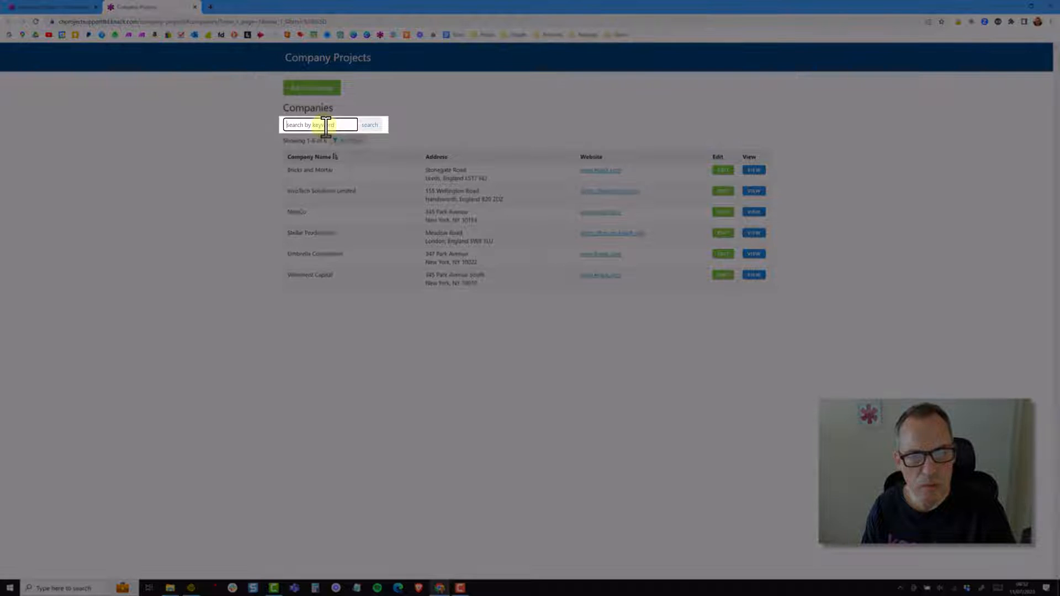
left_click(326, 124)
type("new")
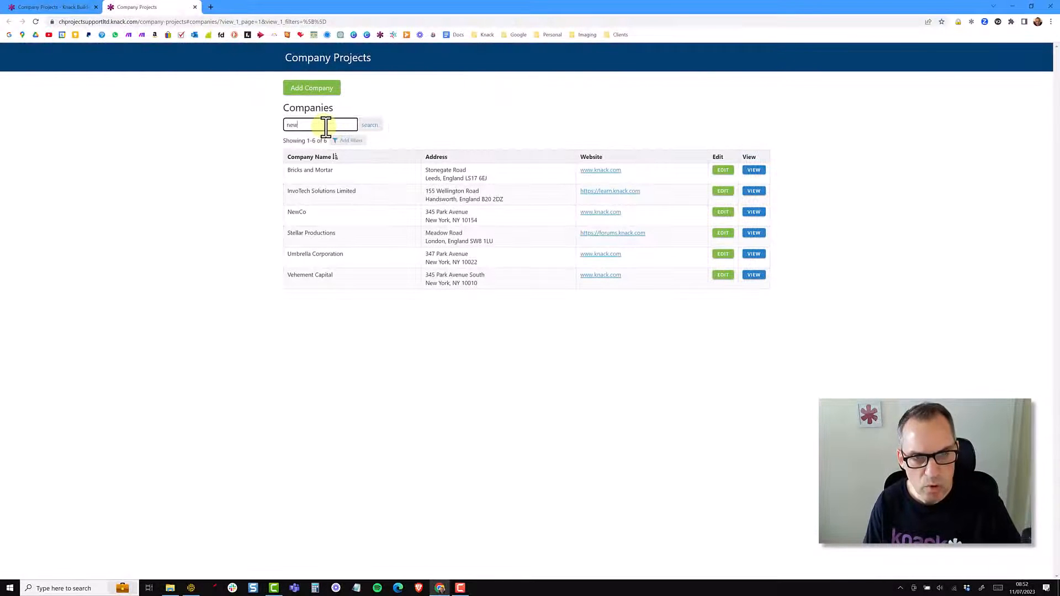
key("Return")
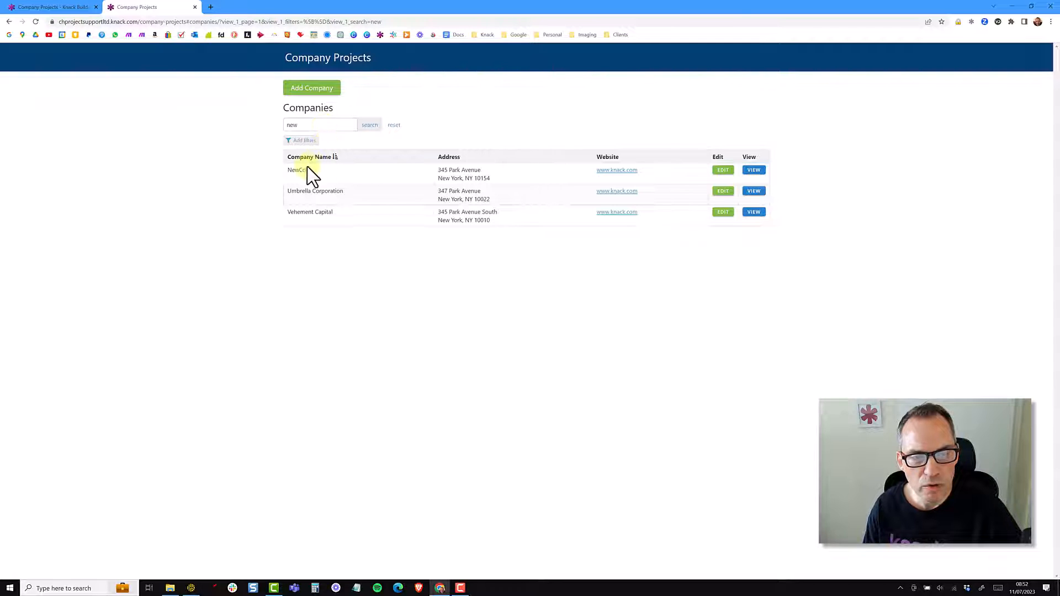
left_click_drag(289, 171, 296, 171)
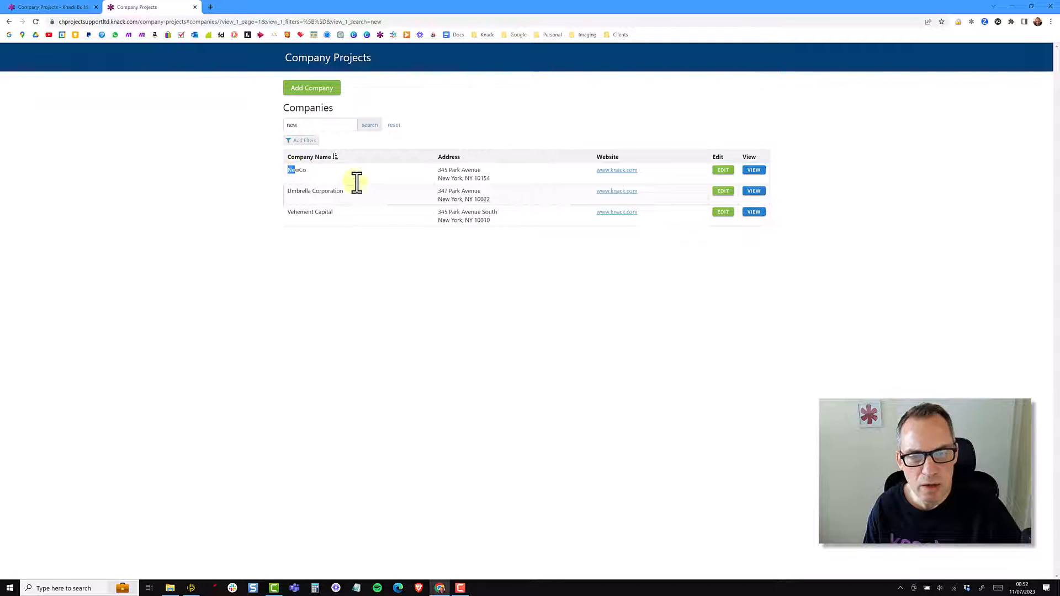
left_click(442, 202)
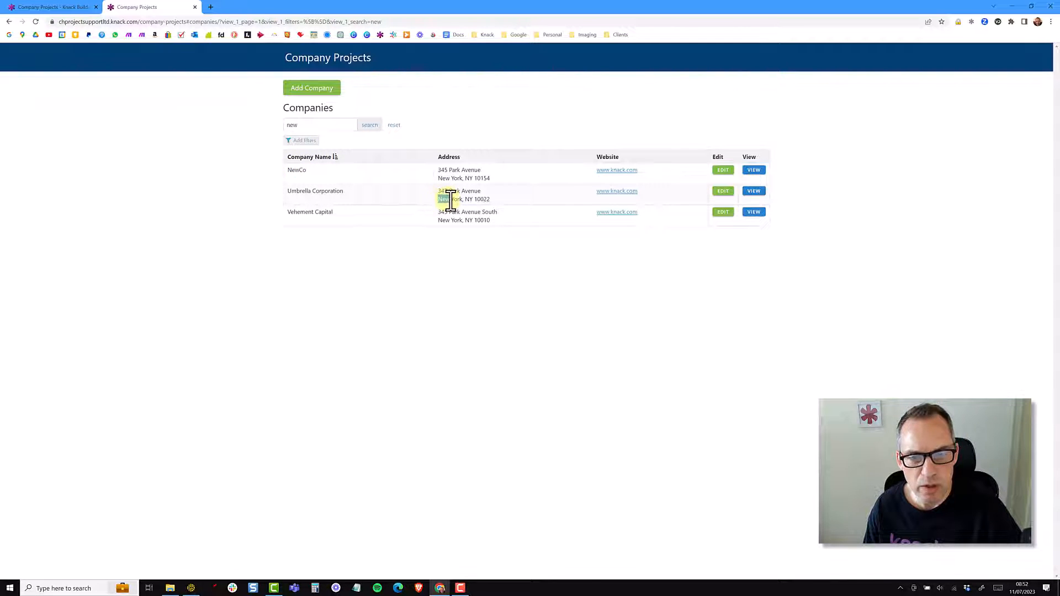
double_click(443, 221)
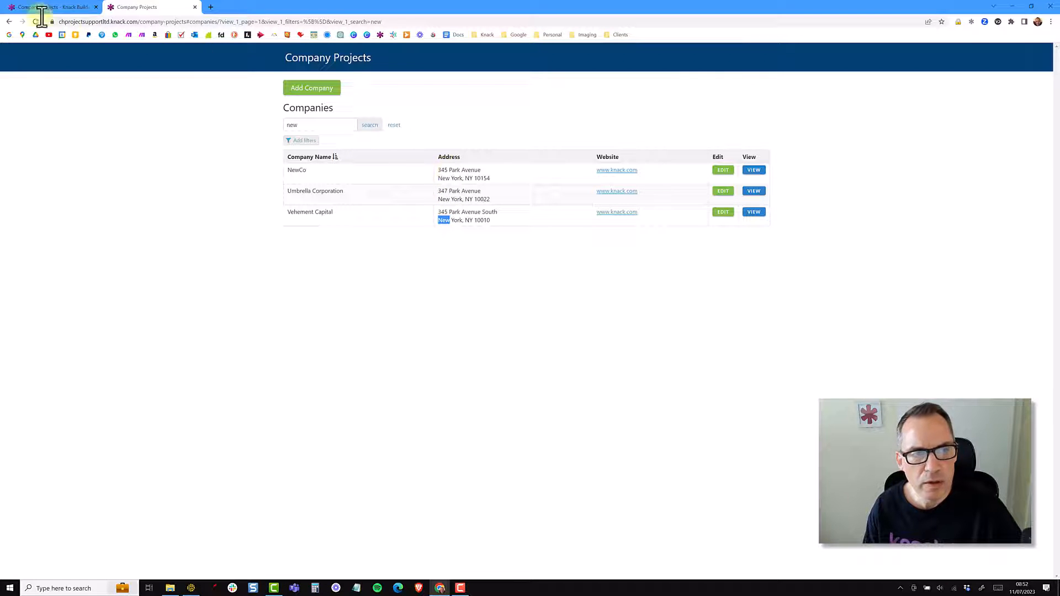
Step: Return to the builder and keep the Companies grid's keyword search enabled for the fields being used by this view
left_click(44, 7)
left_click(56, 109)
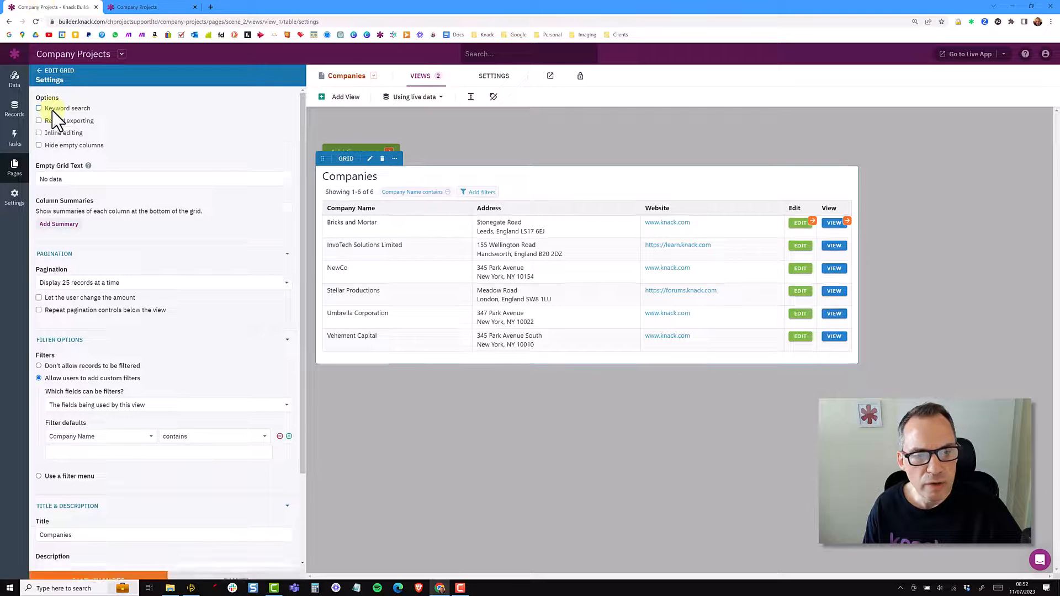
left_click(78, 107)
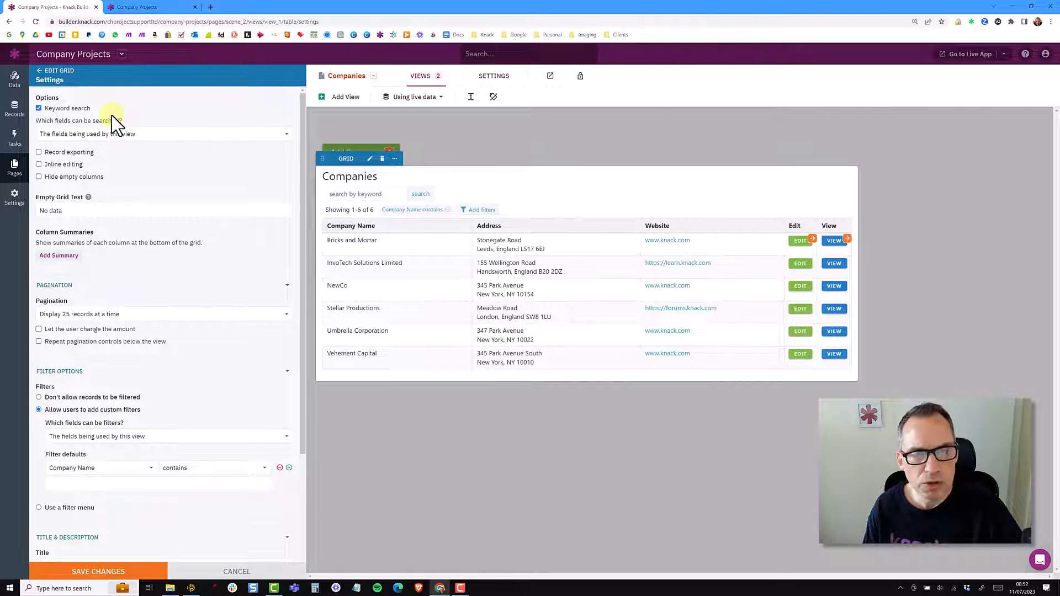
left_click(129, 135)
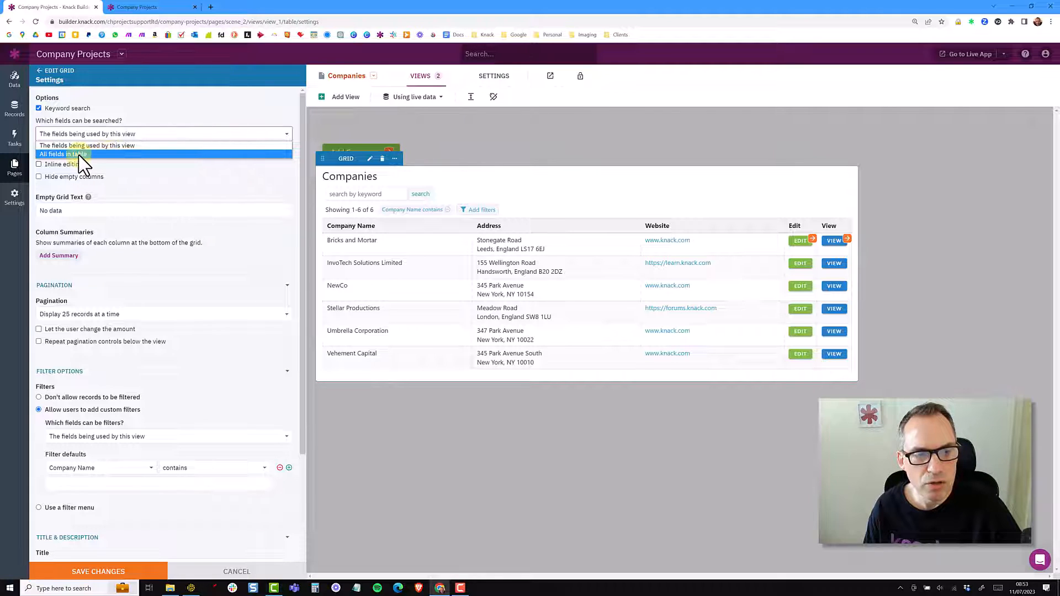
left_click(109, 144)
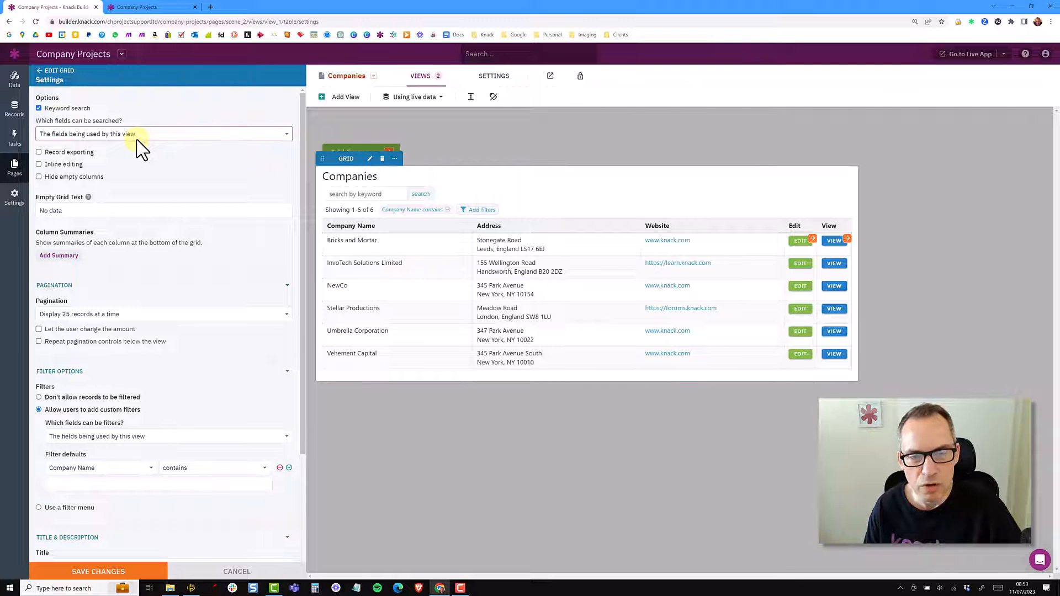
Step: Enable record exporting and inline editing for the Companies grid and save the changes
left_click(90, 154)
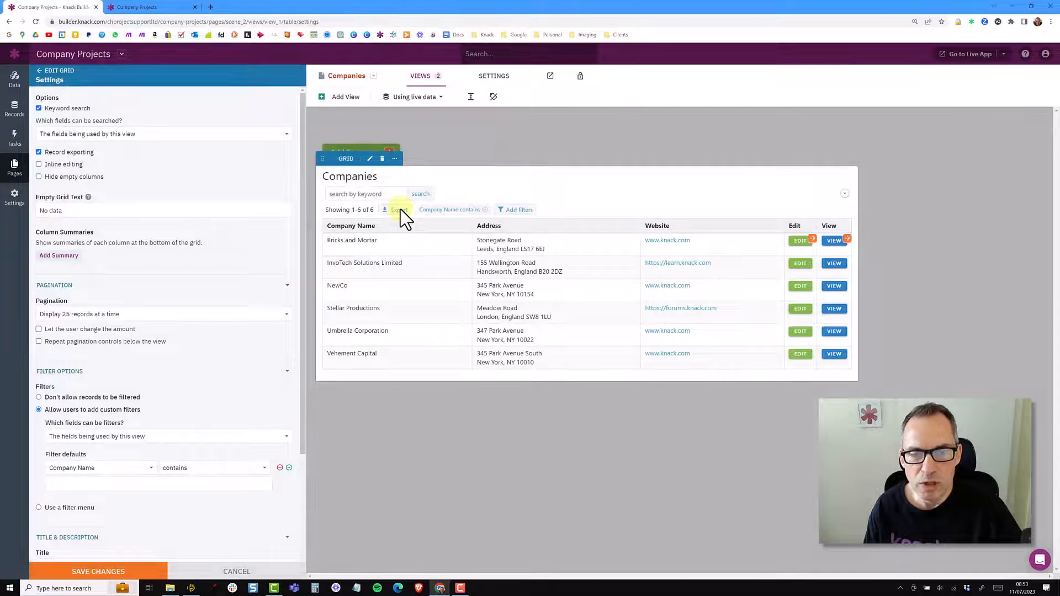
left_click(73, 165)
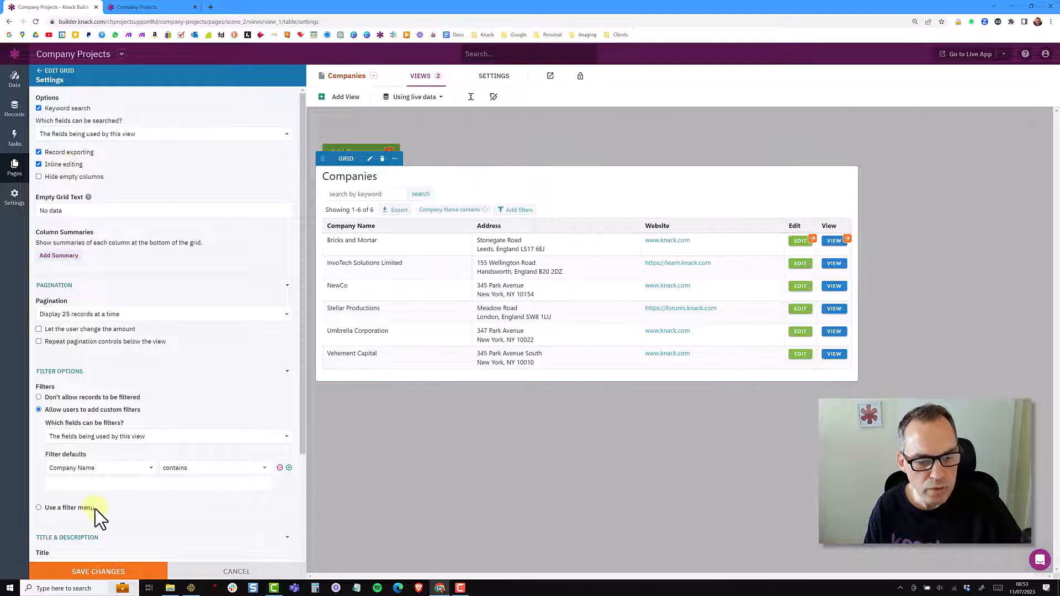
left_click(94, 572)
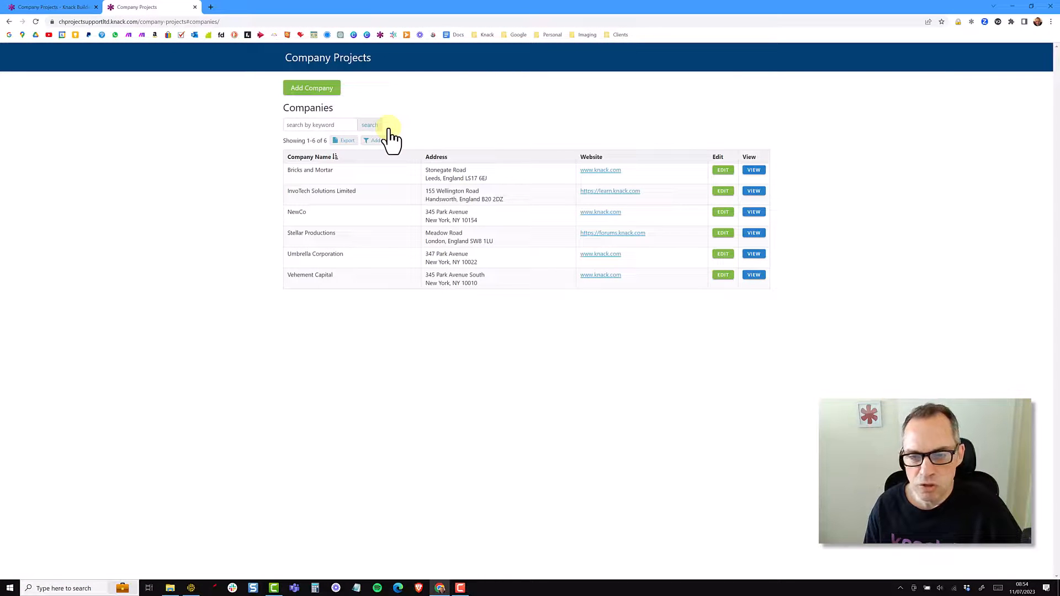
Step: View the available export formats for the company list in the live app and close the dialog without exporting
left_click(342, 140)
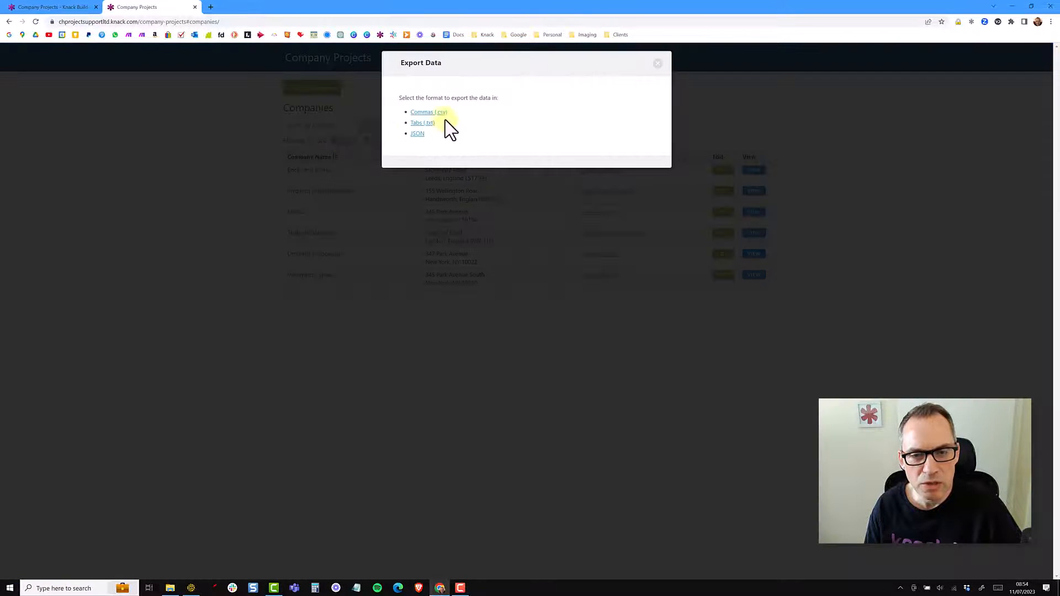
left_click(660, 67)
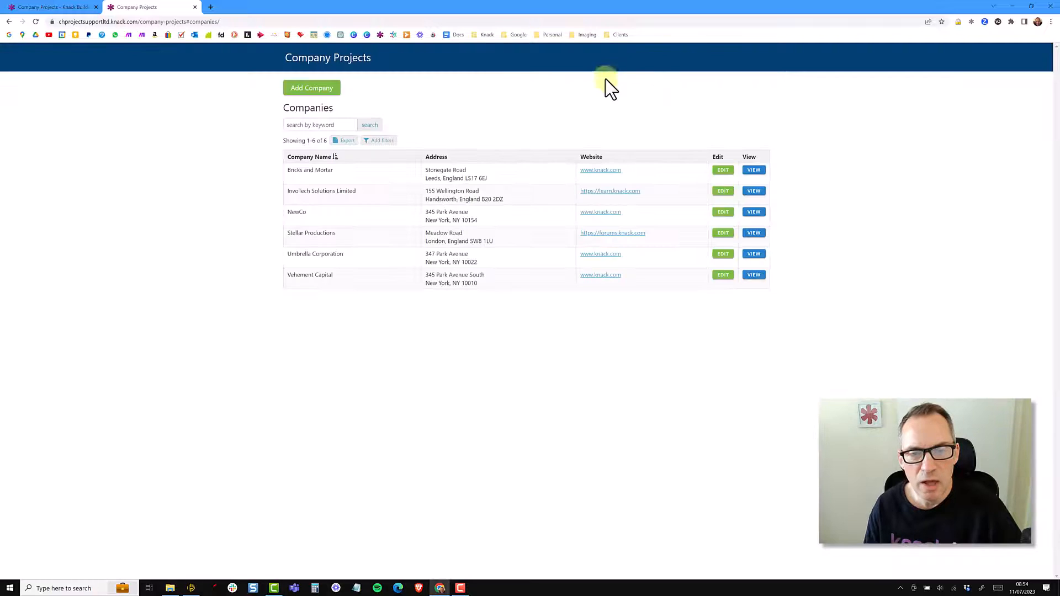
Step: Examine the inline editors for the Bricks and Mortar row's name, address and website, and compare them with its full edit form
left_click(412, 173)
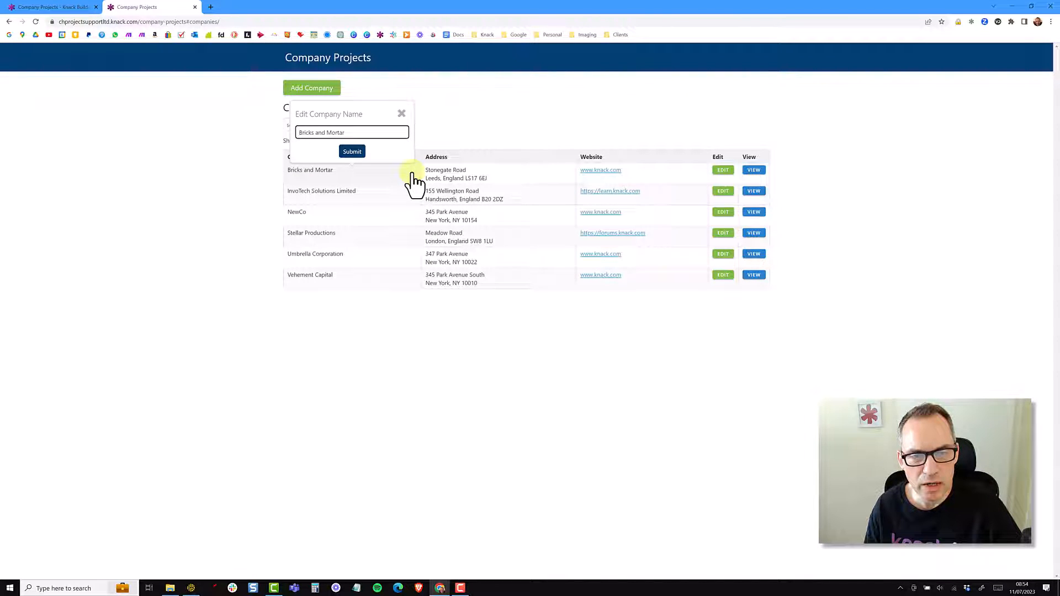
left_click(472, 176)
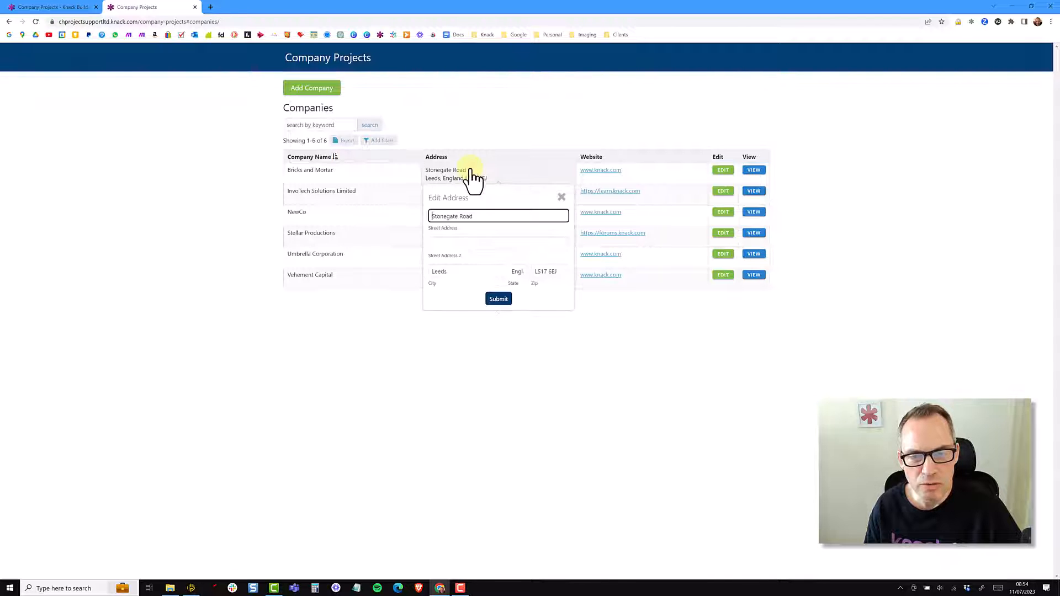
left_click(655, 180)
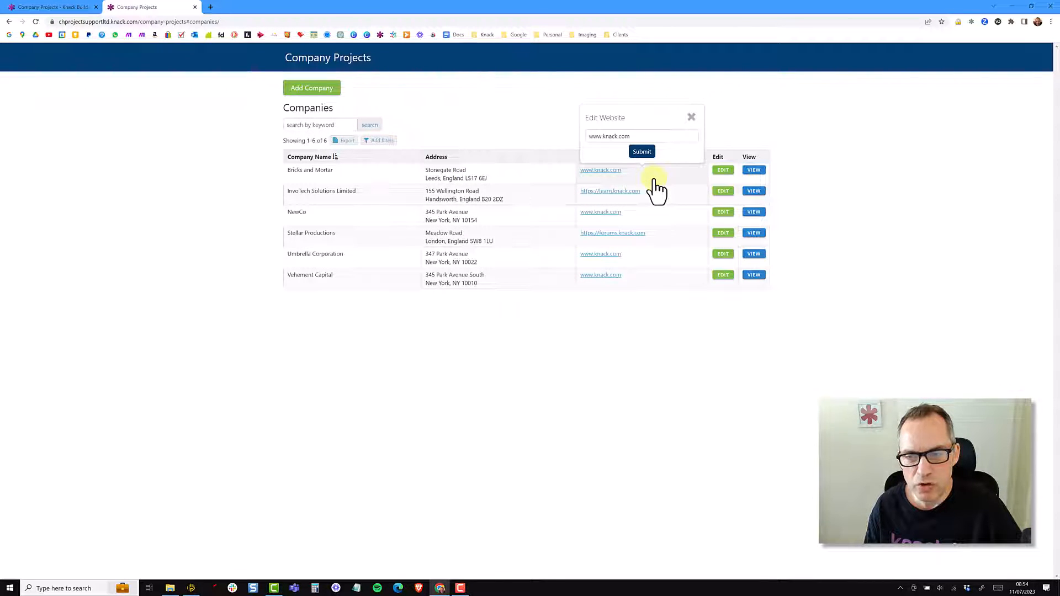
left_click(732, 145)
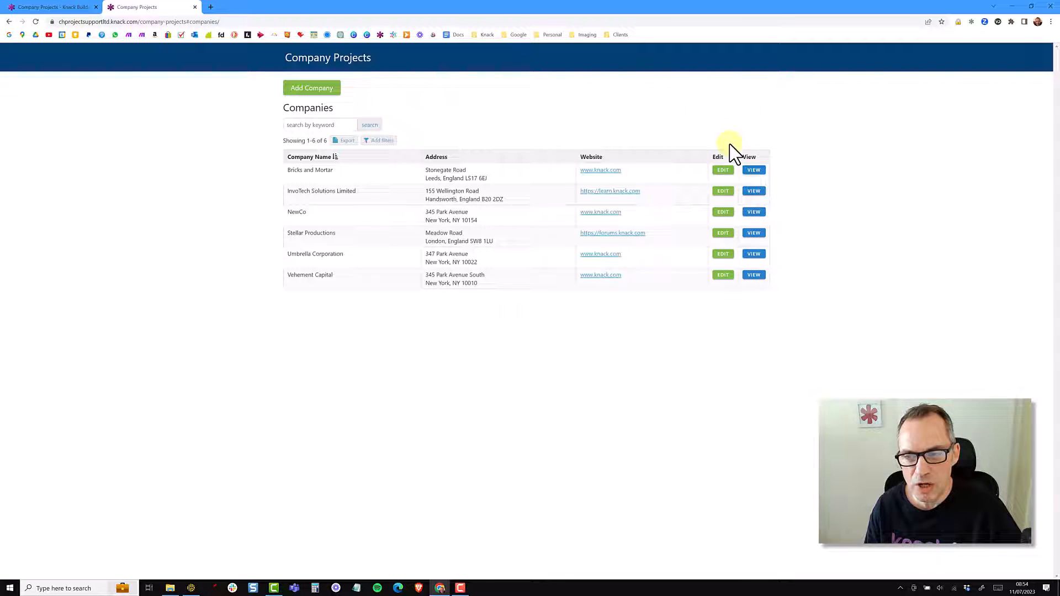
left_click(723, 175)
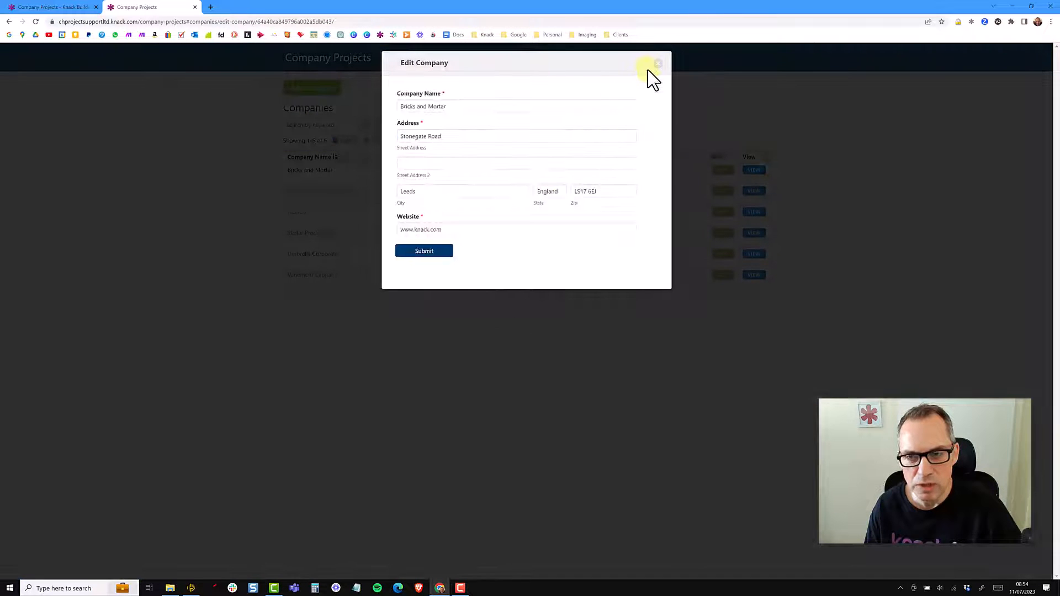
left_click(656, 65)
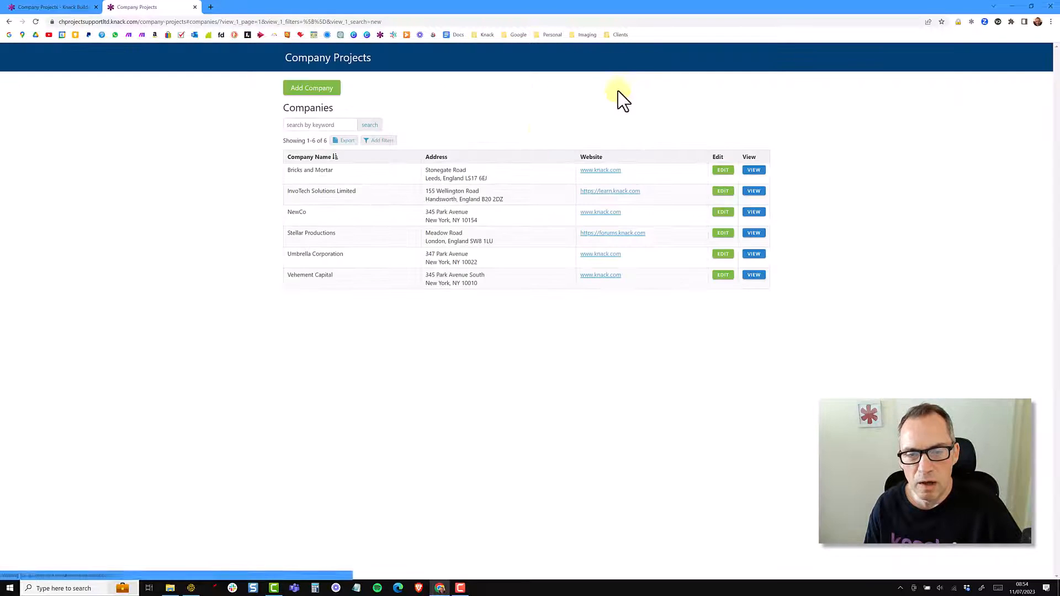
left_click(400, 173)
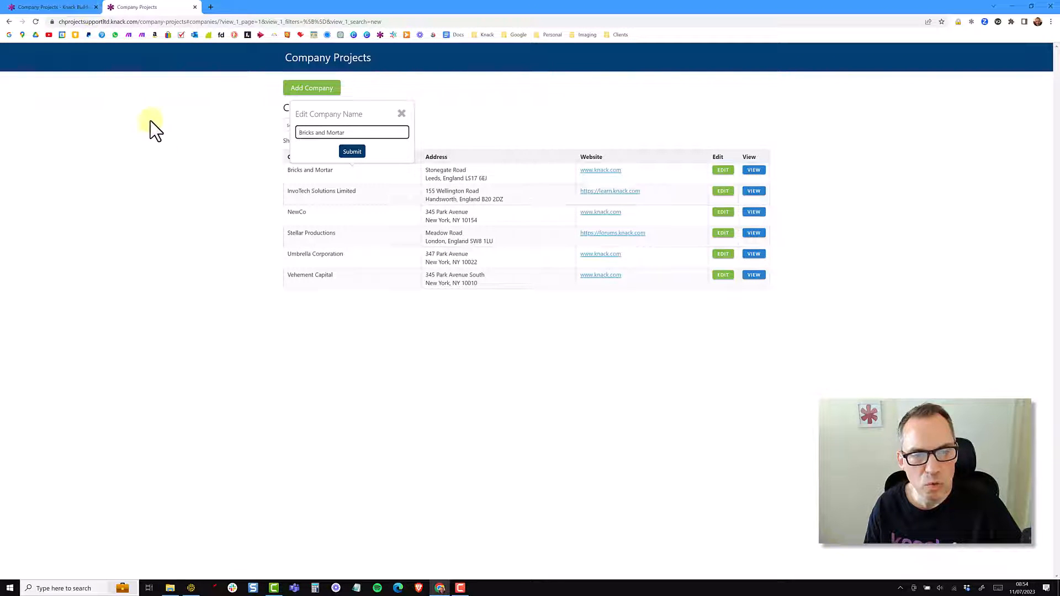
Step: Return to the builder and try setting Allow Inline Editing to No for the Company Name column
left_click(73, 7)
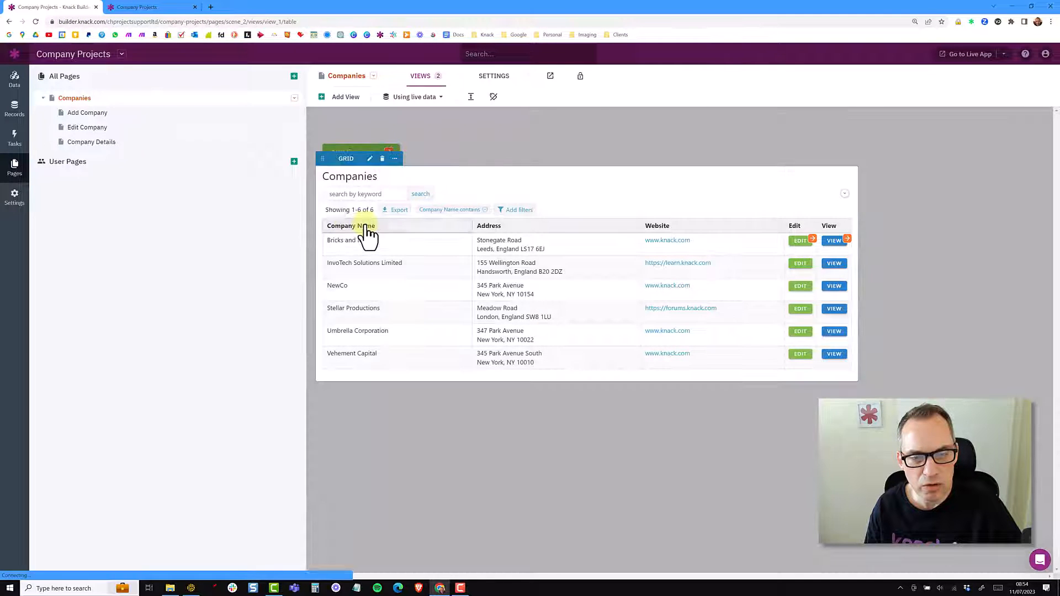
left_click(365, 225)
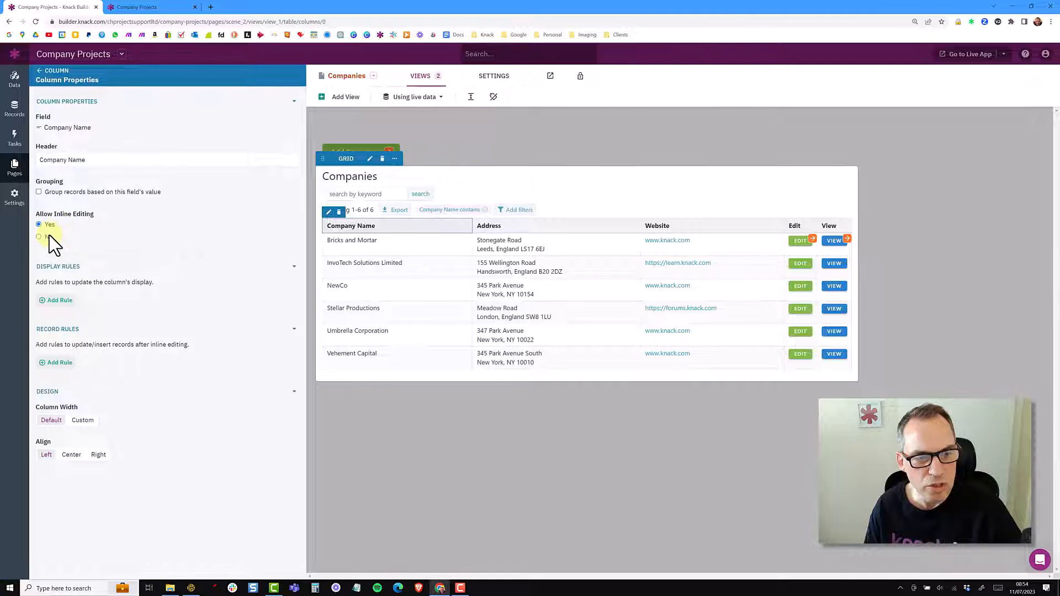
left_click(49, 237)
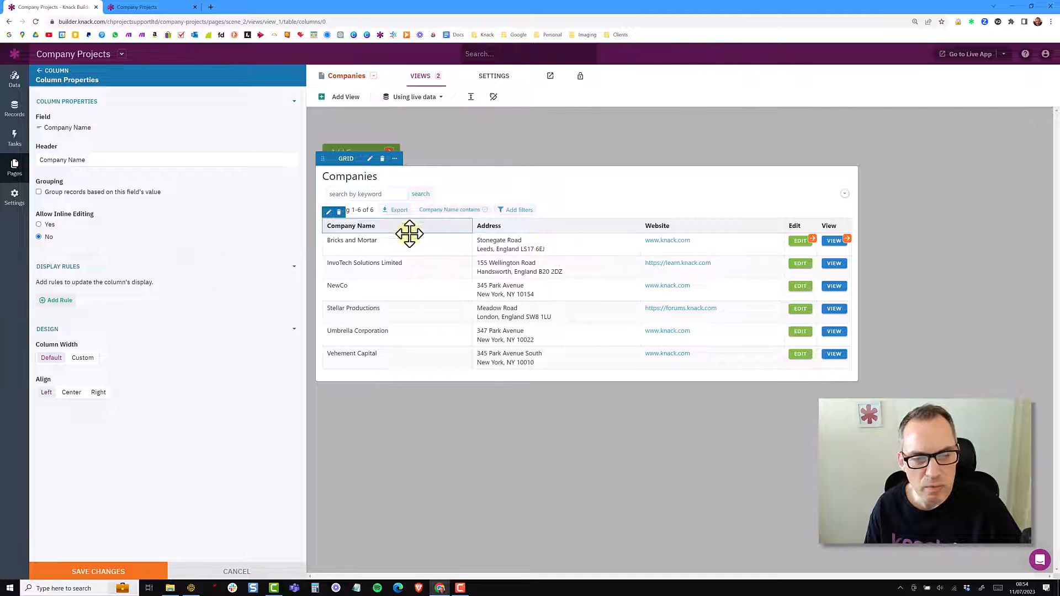
left_click(203, 570)
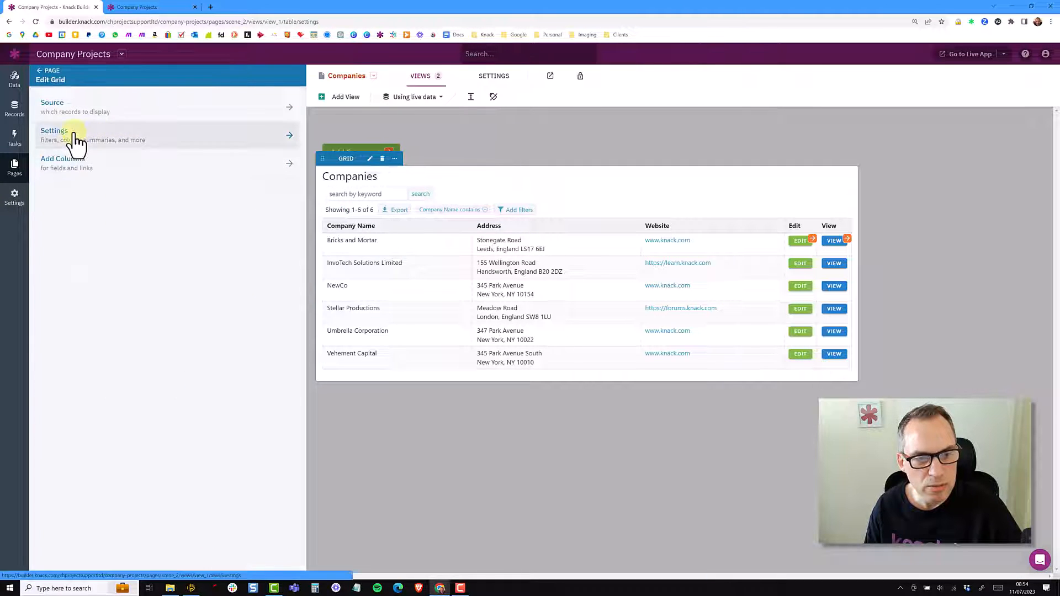
Step: Enable hiding of empty columns in the Companies grid's settings and review the empty grid text
left_click(72, 138)
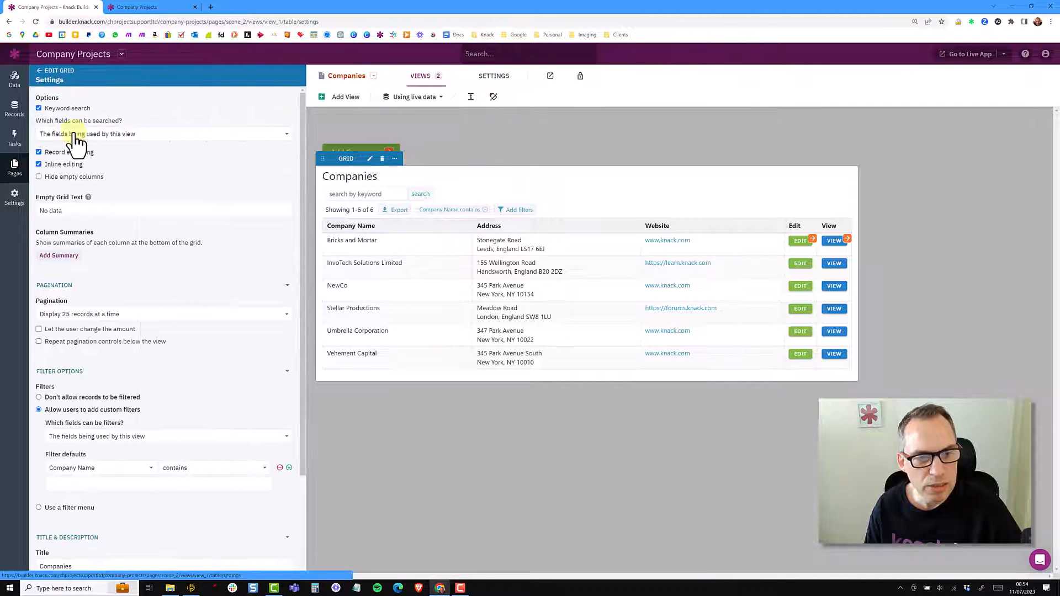
left_click(71, 176)
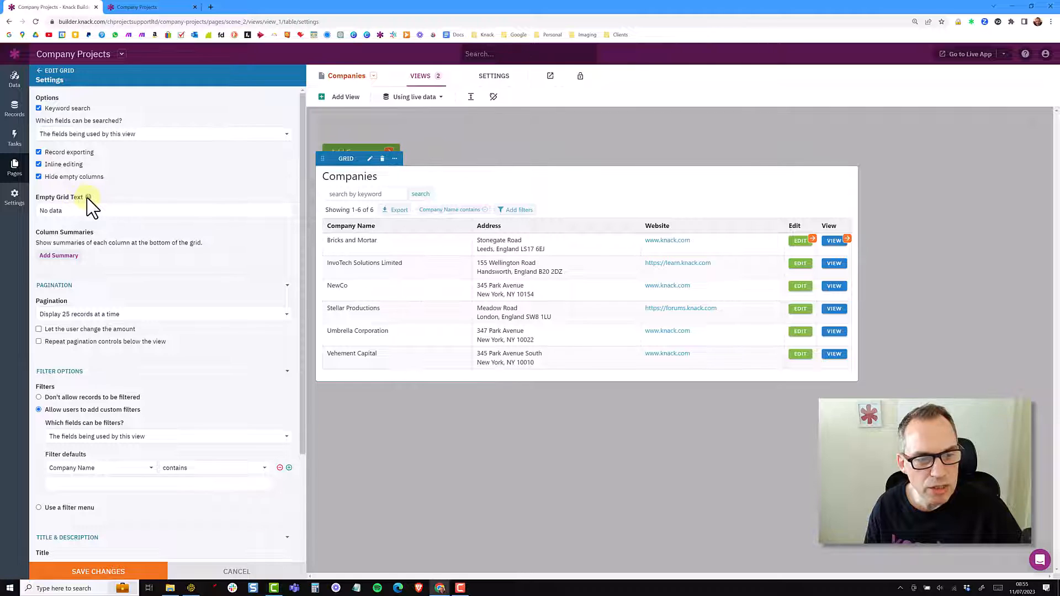
mouse_move(87, 199)
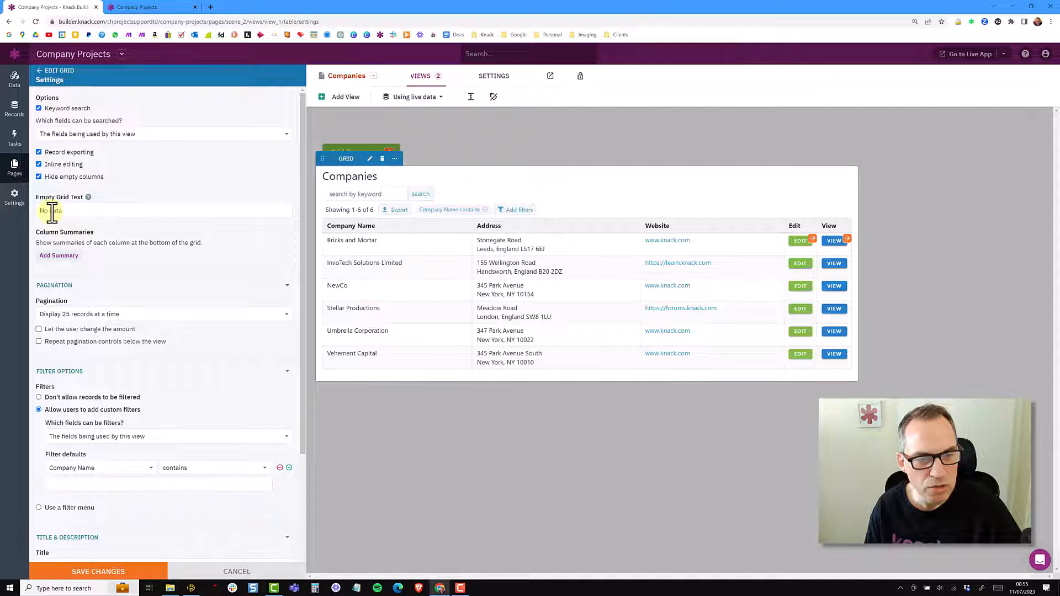
left_click_drag(49, 211, 76, 211)
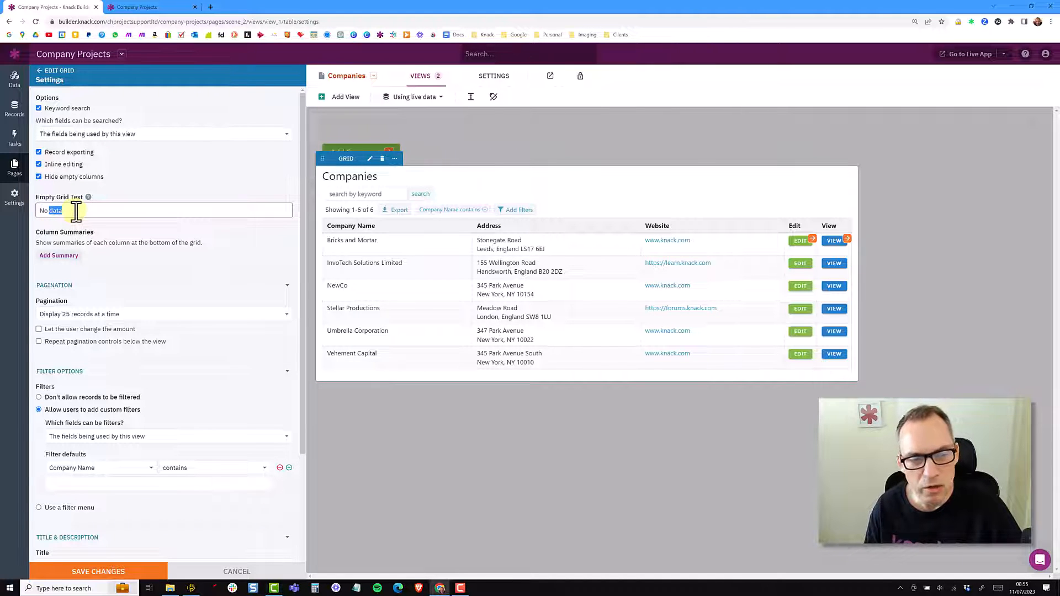
Step: Try adding a Total column summary to the Companies grid, view its calculation types, and remove it
left_click(57, 258)
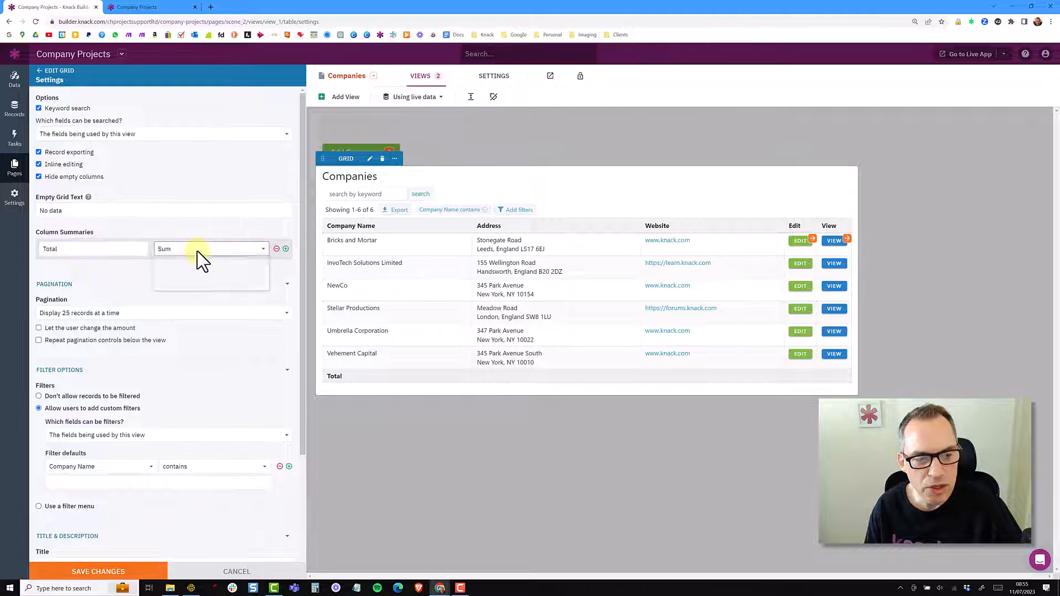
left_click(197, 251)
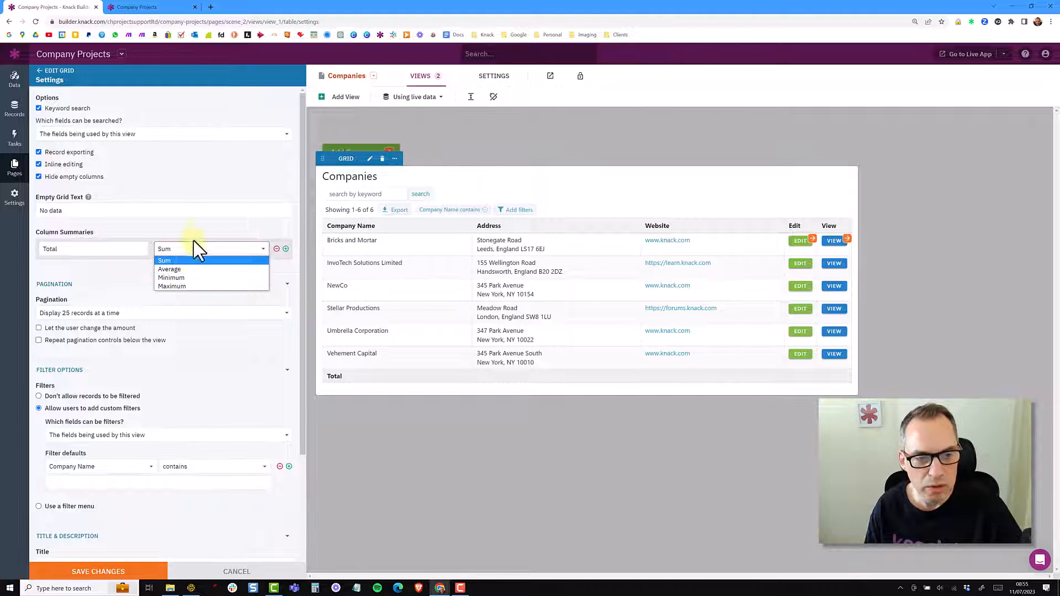
left_click(276, 249)
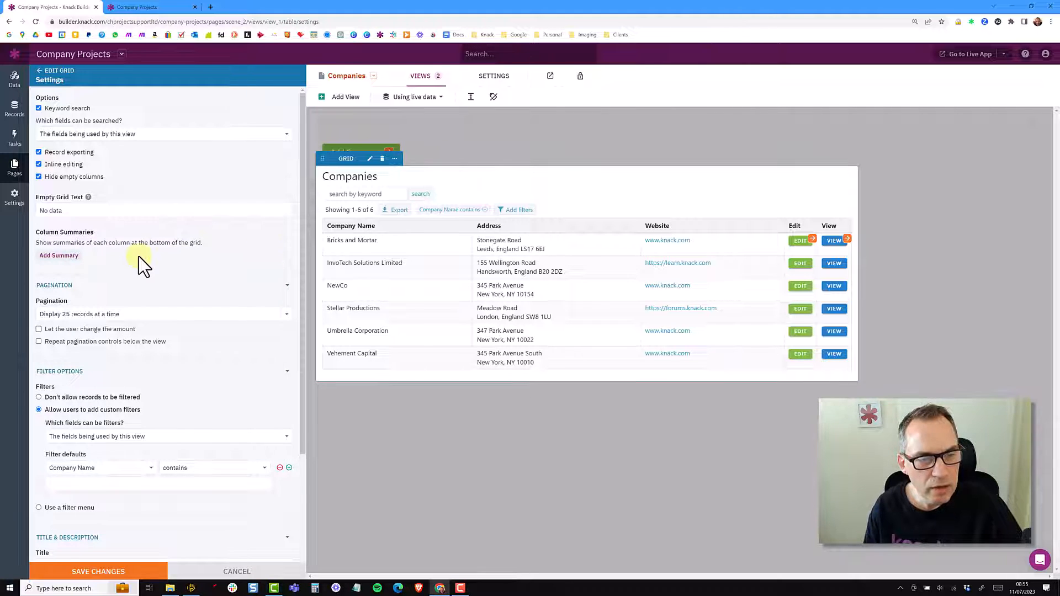
Step: Set the Companies grid to display 100 records at a time, let users change the amount, save, and check the live app's per-page choices
scroll(143, 252, "down", 2)
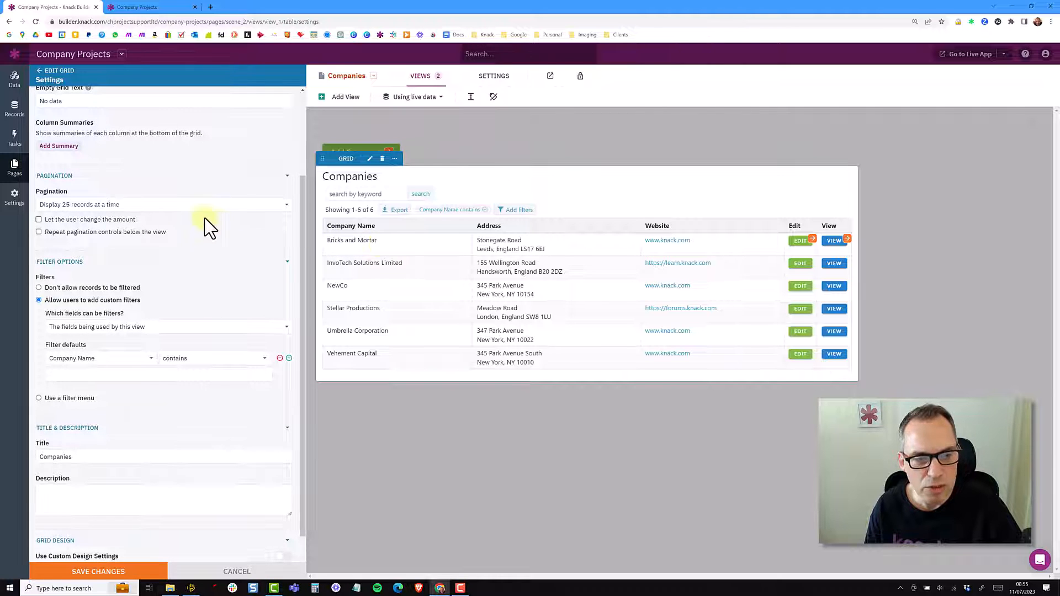
left_click(126, 206)
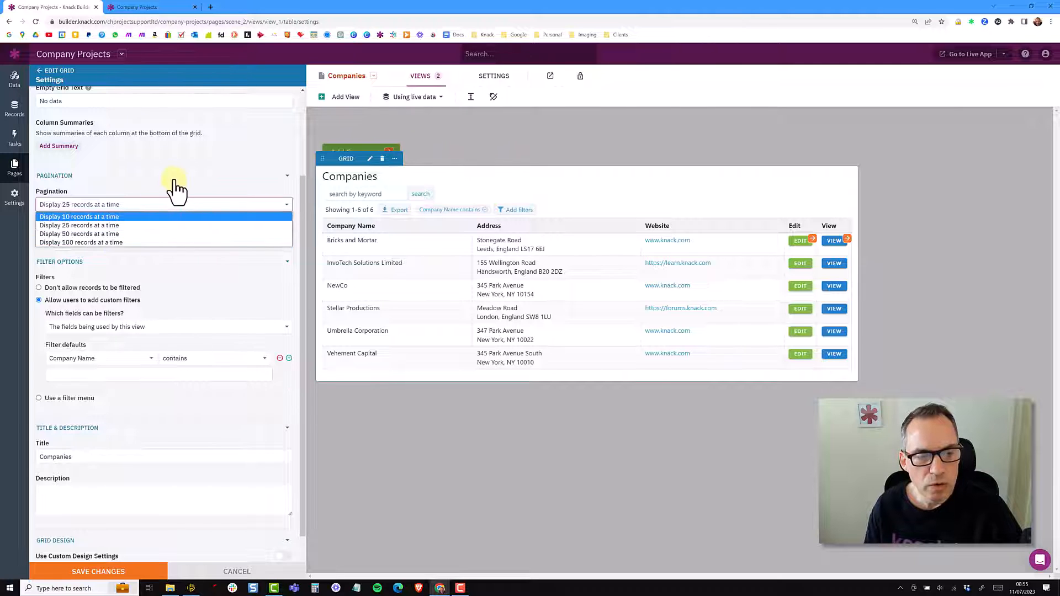
left_click(121, 242)
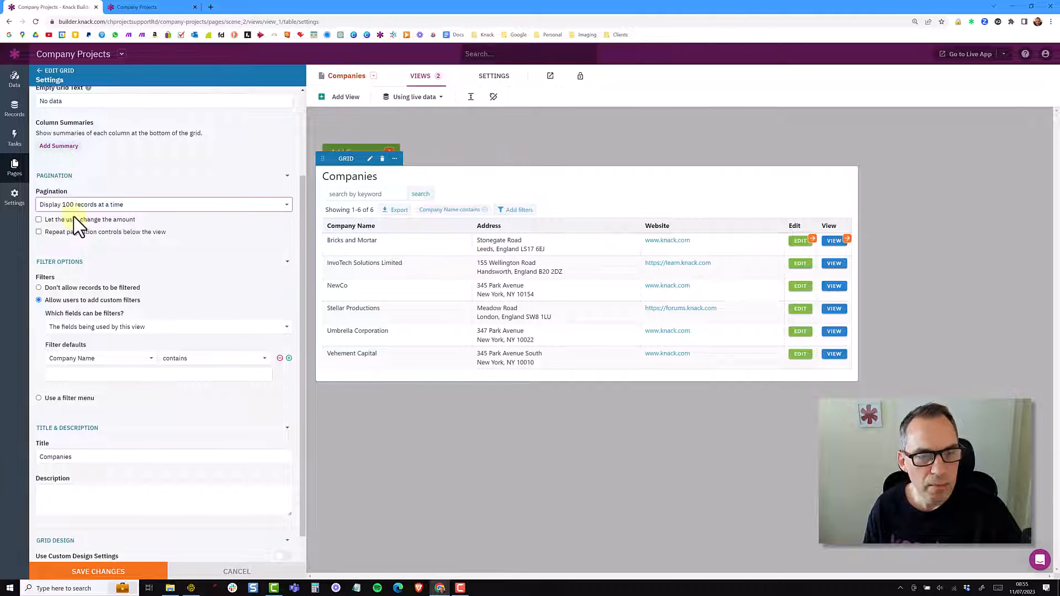
left_click(111, 210)
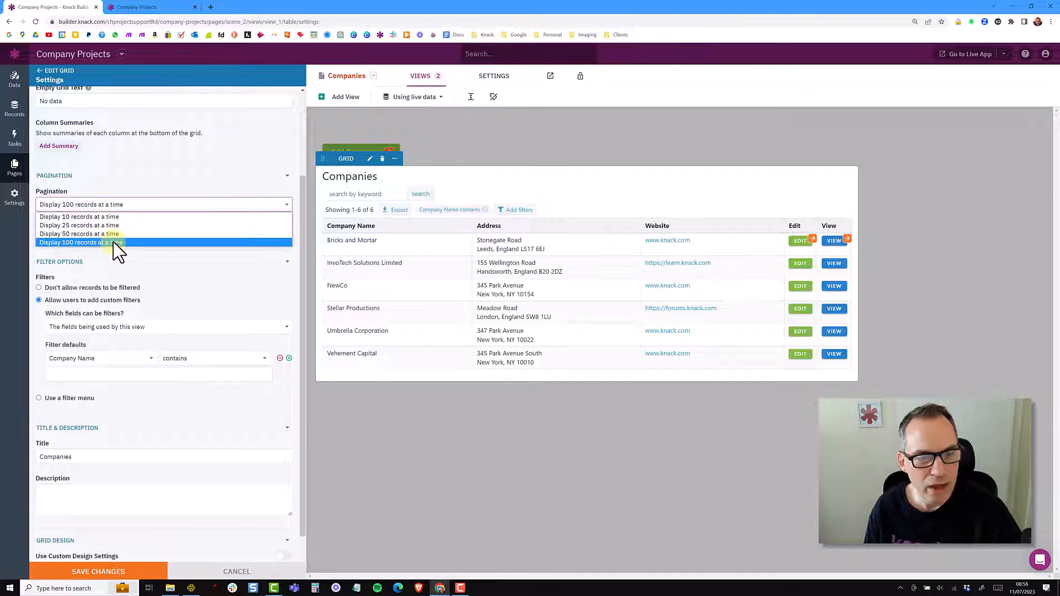
left_click(149, 244)
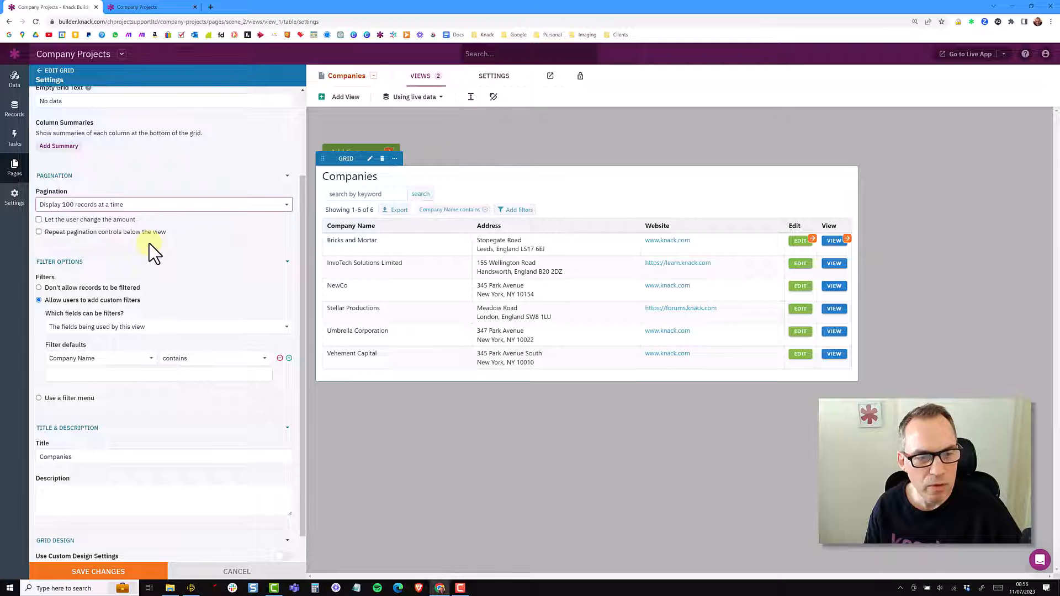
left_click(66, 221)
left_click(103, 574)
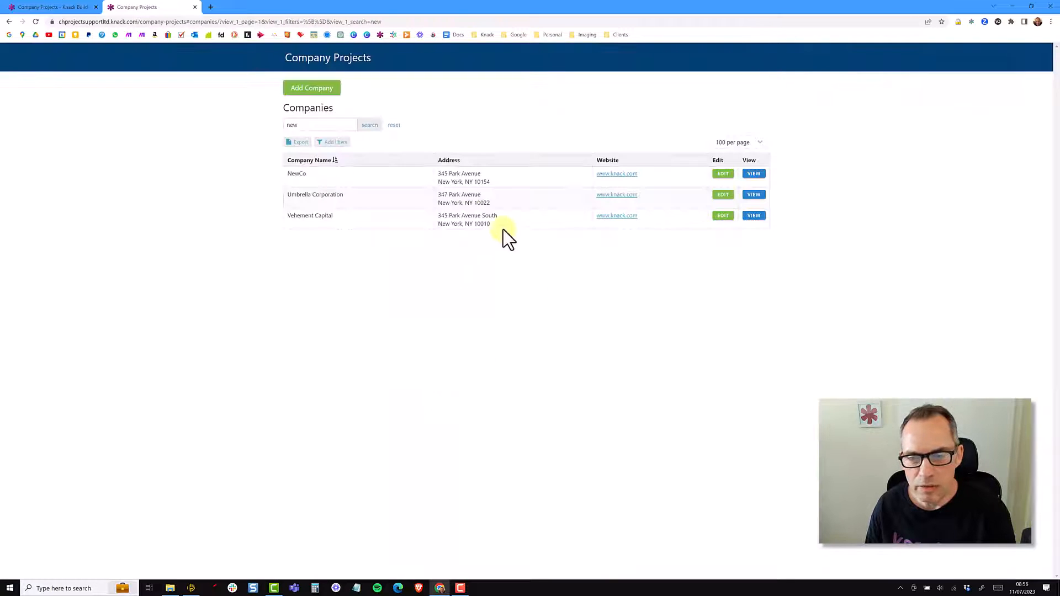
left_click(745, 154)
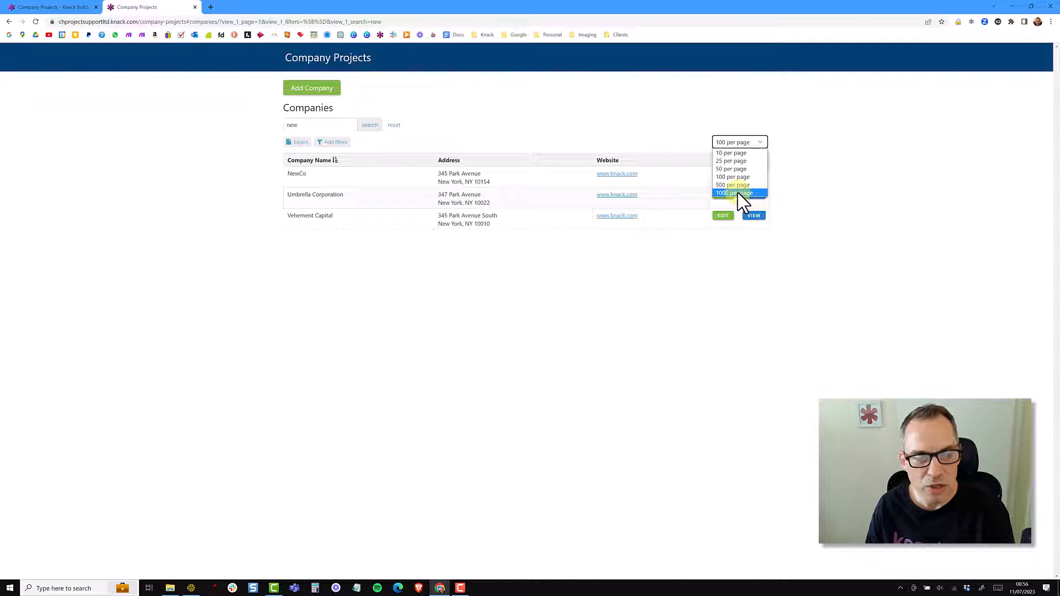
Step: Return to the builder, enable repeating the pagination controls below the Companies grid, and save the changes
left_click(52, 7)
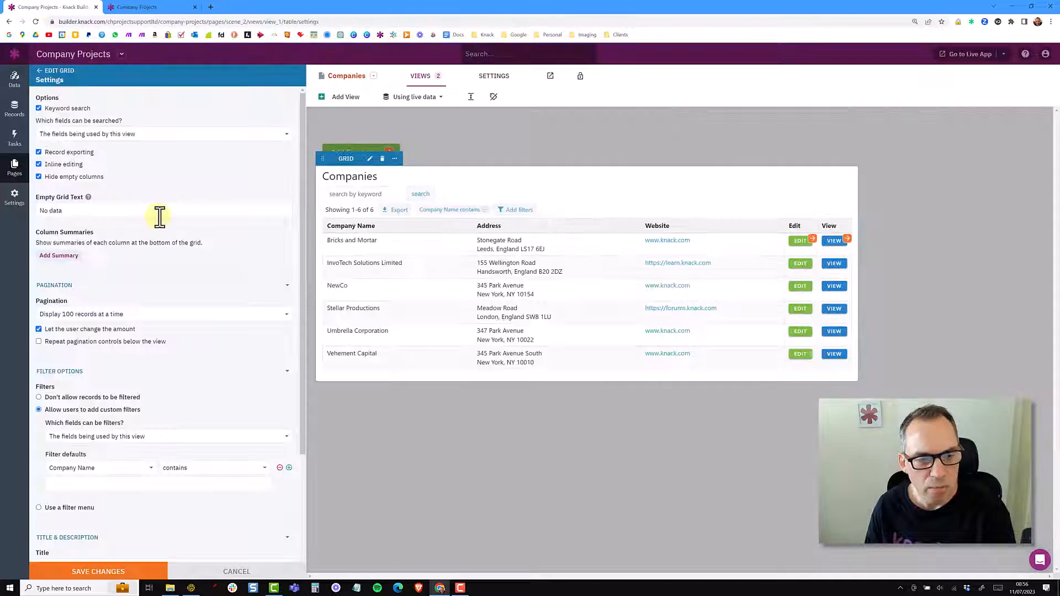
scroll(157, 237, "down", 2)
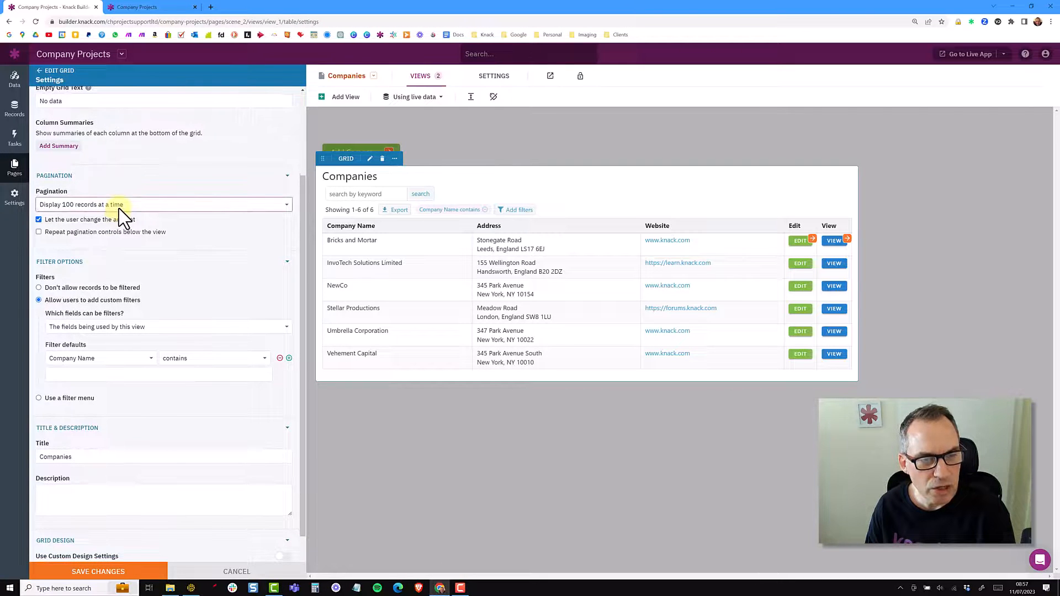
left_click(119, 208)
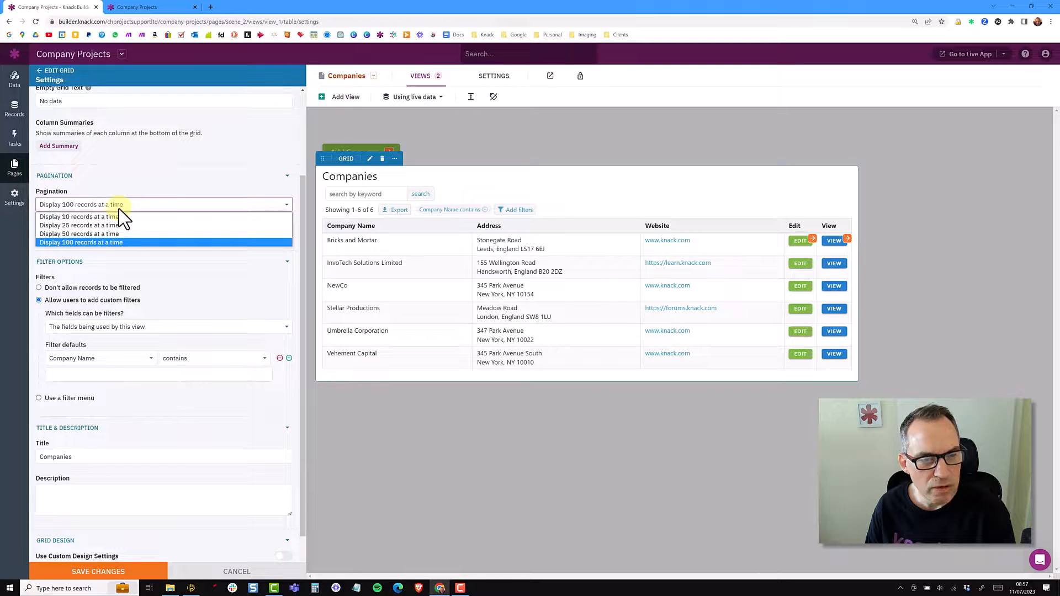
left_click(118, 243)
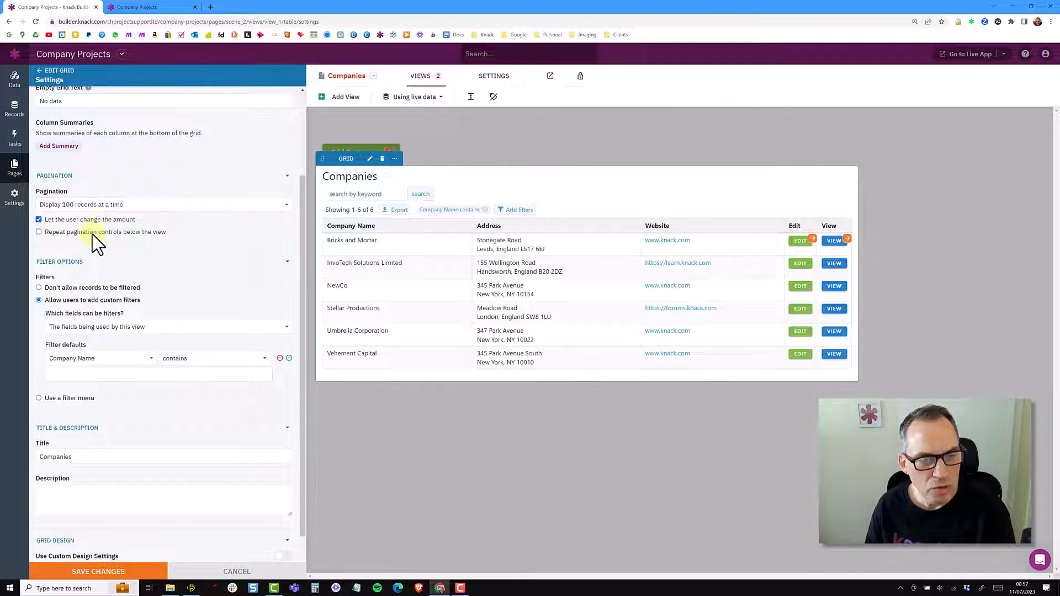
left_click(93, 232)
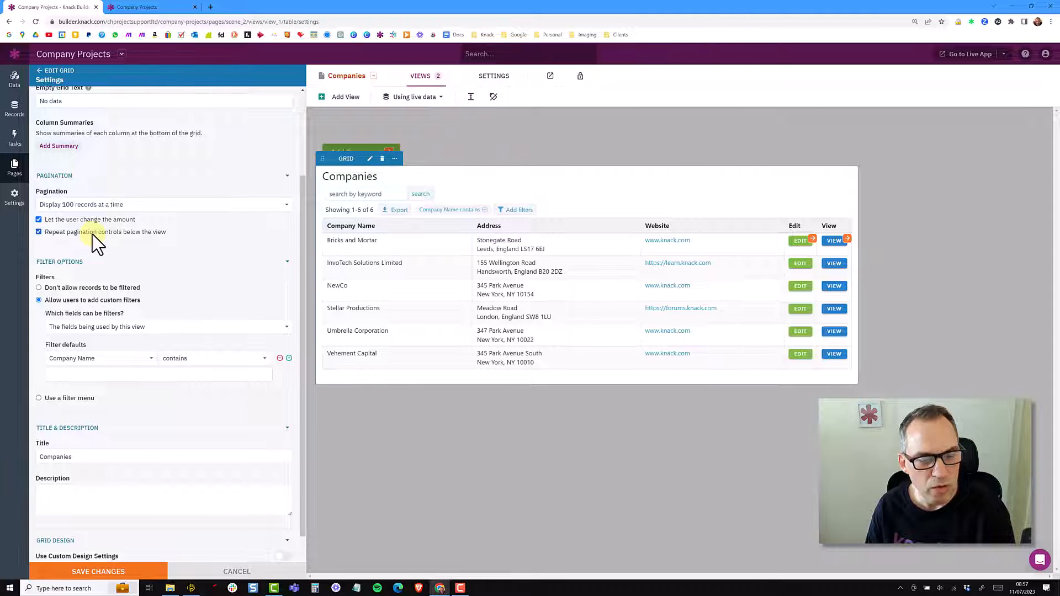
left_click(105, 573)
Step: Examine the repeated per-page control and its choices below the Companies grid in the live app
left_click(147, 6)
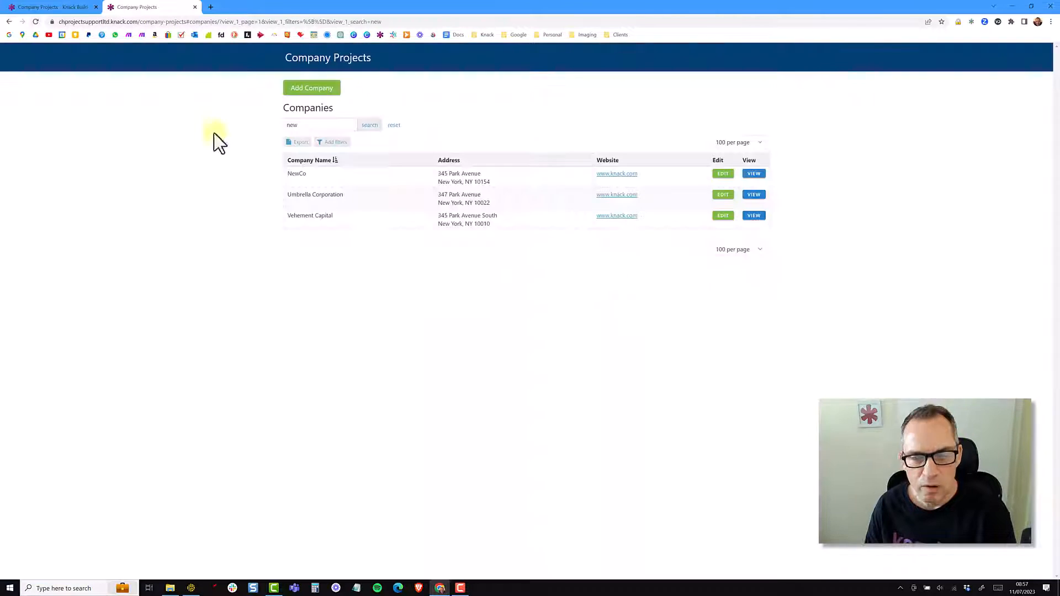
left_click(740, 253)
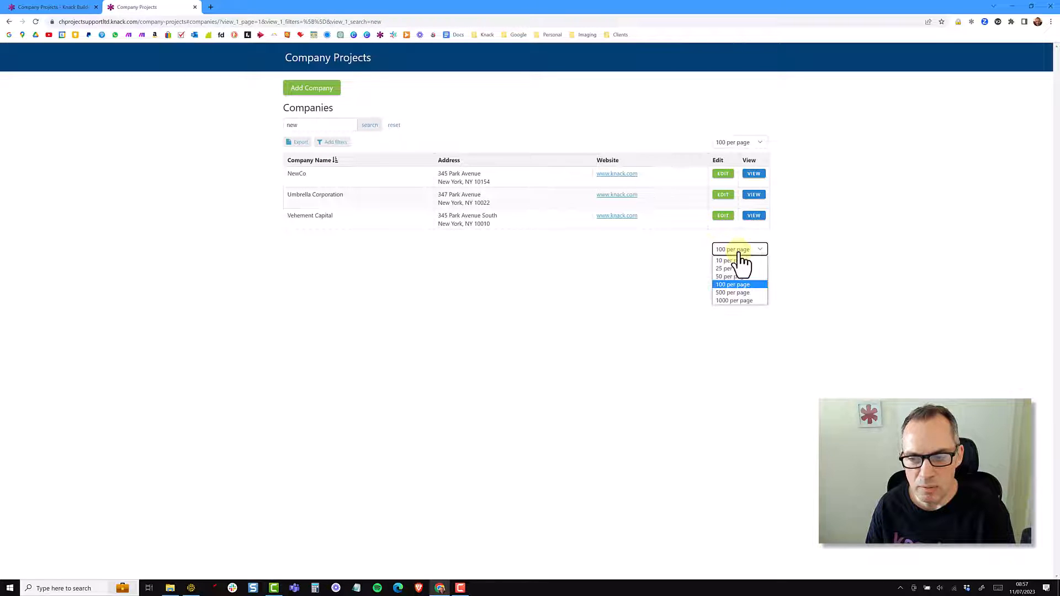
left_click(740, 253)
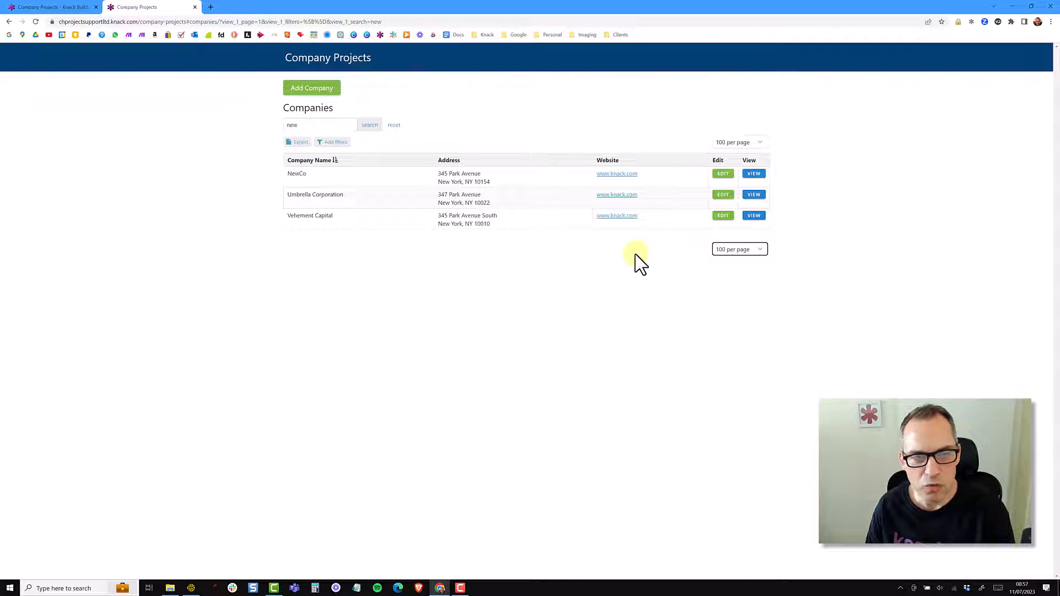
Step: In the builder's filter options, keep custom user filters allowed, remove the default Company Name filter, and save the changes
left_click(53, 7)
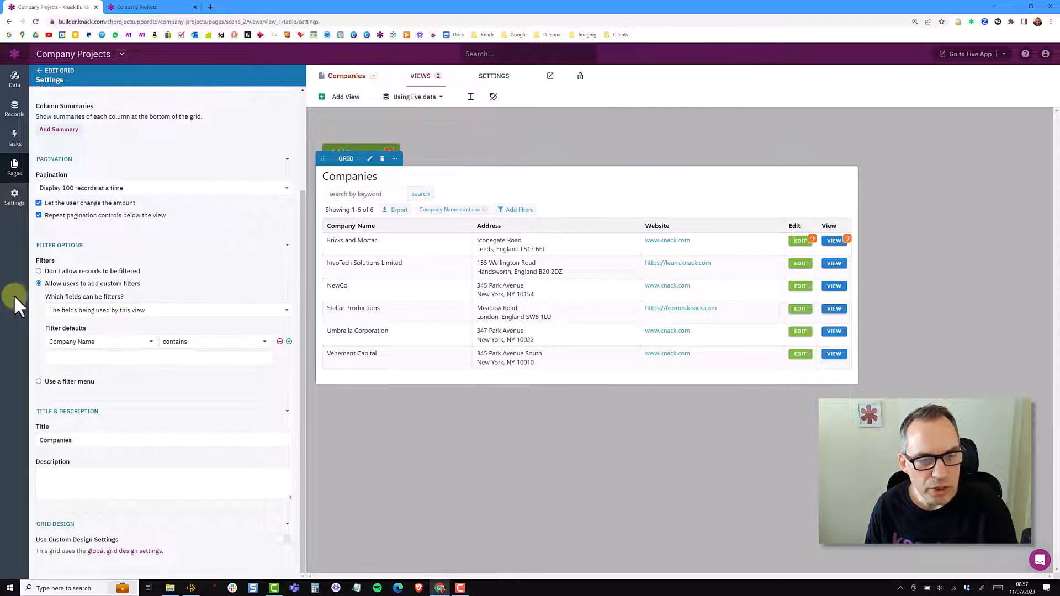
left_click(71, 272)
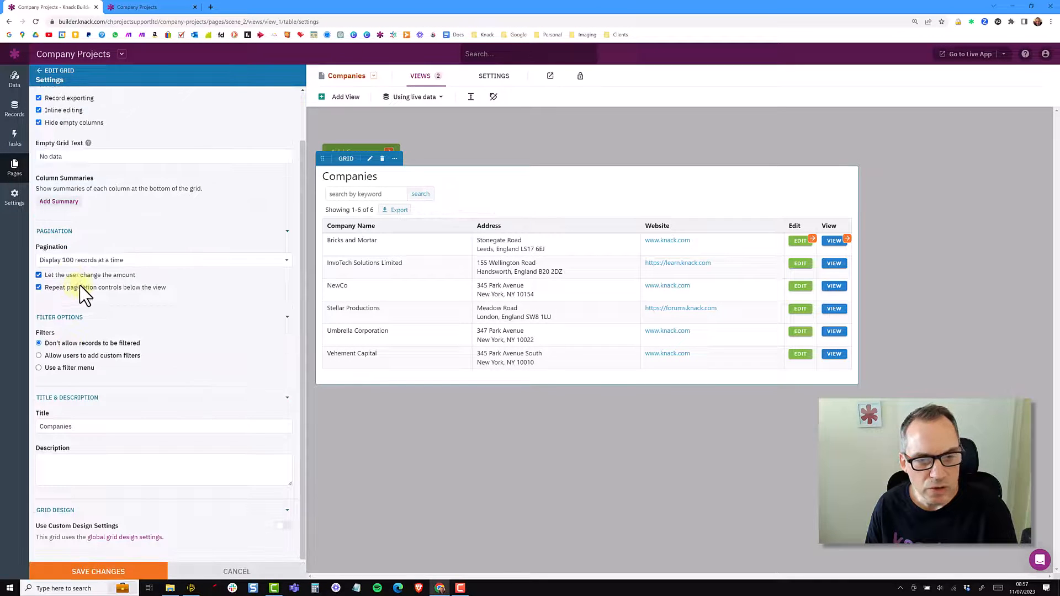
left_click(101, 356)
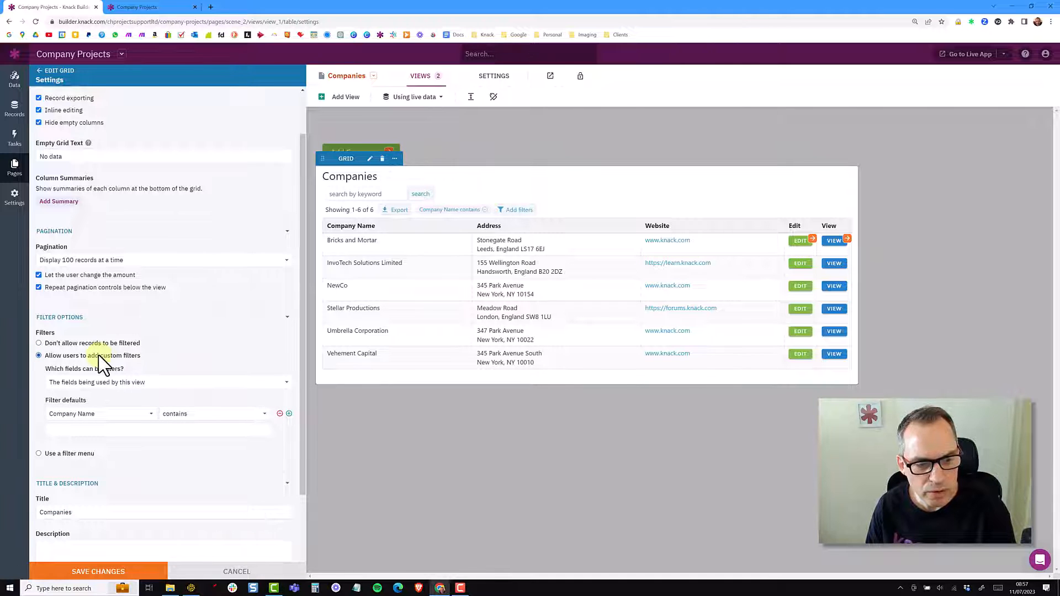
left_click(280, 415)
left_click(114, 571)
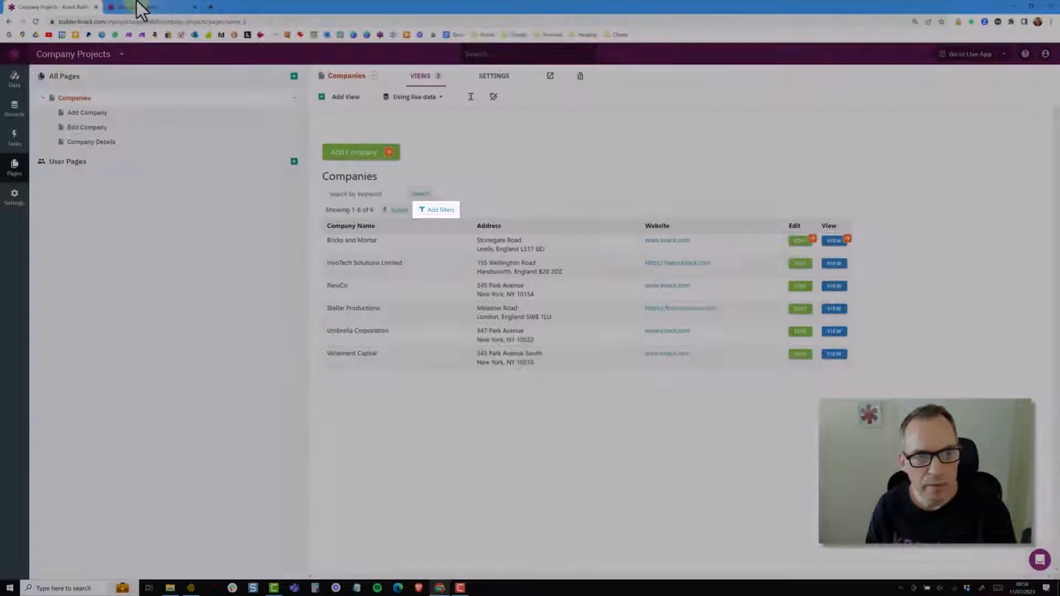
Step: In the live app, review the filter fields and operators, and filter the companies where Company Name contains "new"
left_click(141, 8)
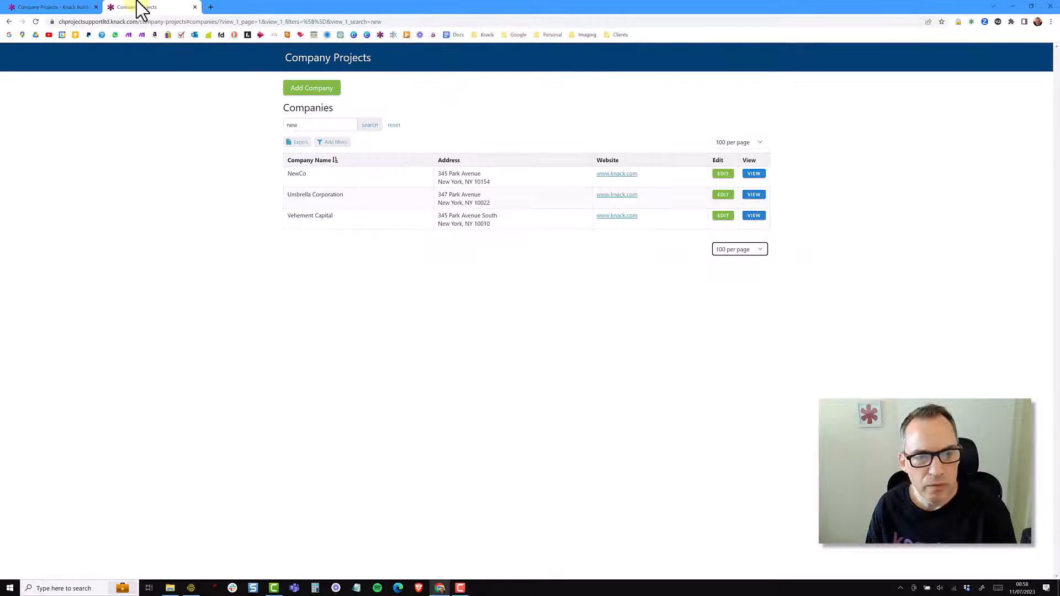
left_click(337, 144)
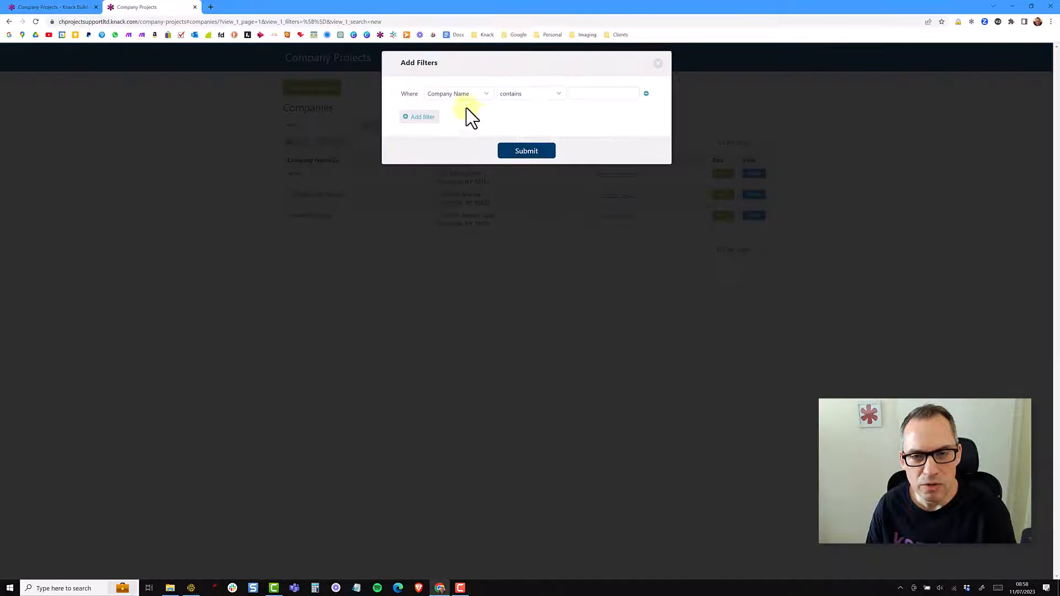
left_click(456, 97)
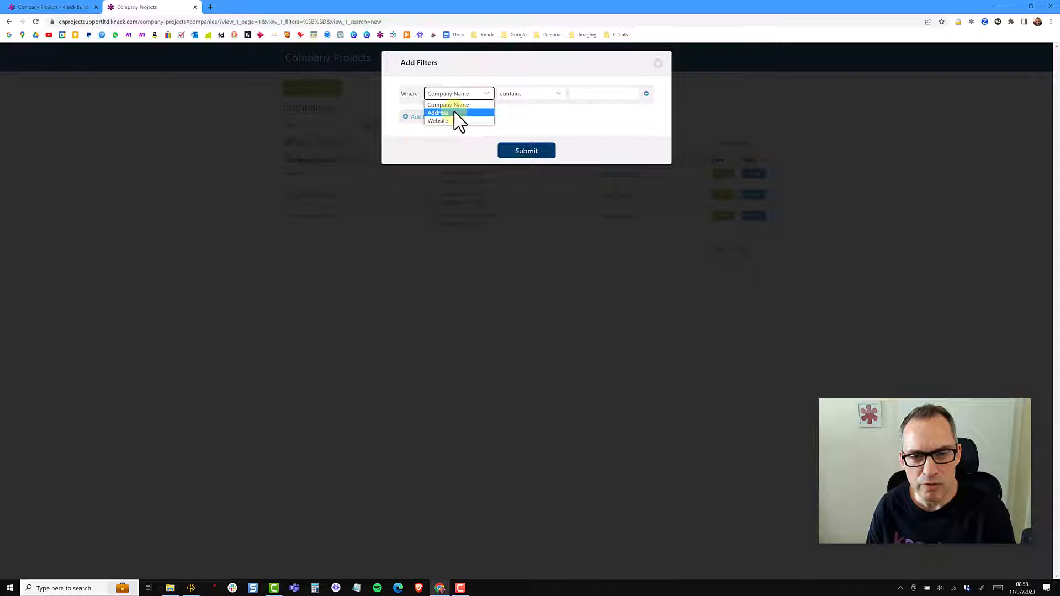
left_click(559, 96)
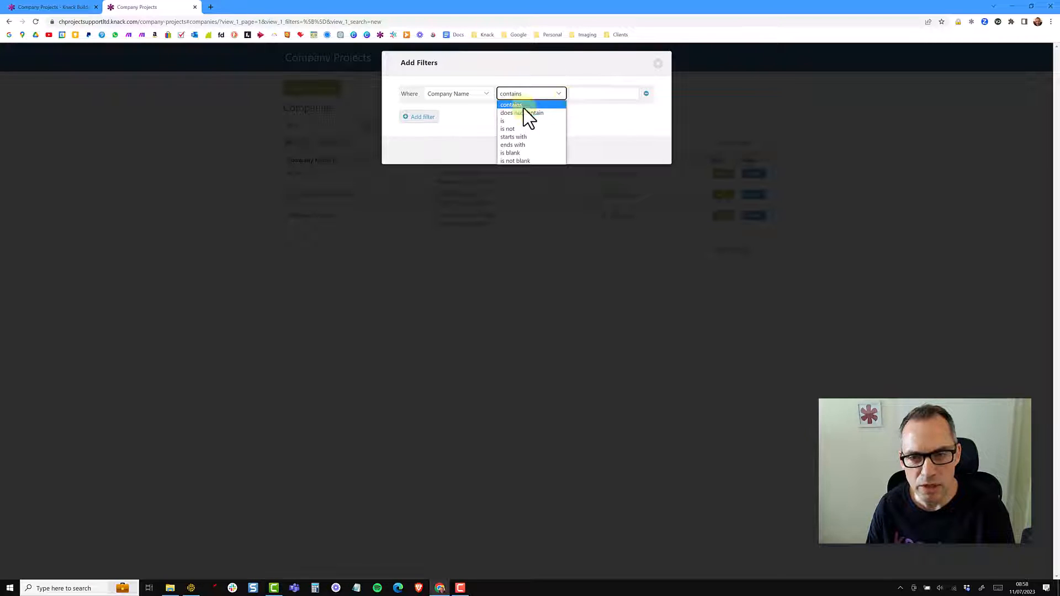
left_click(590, 96)
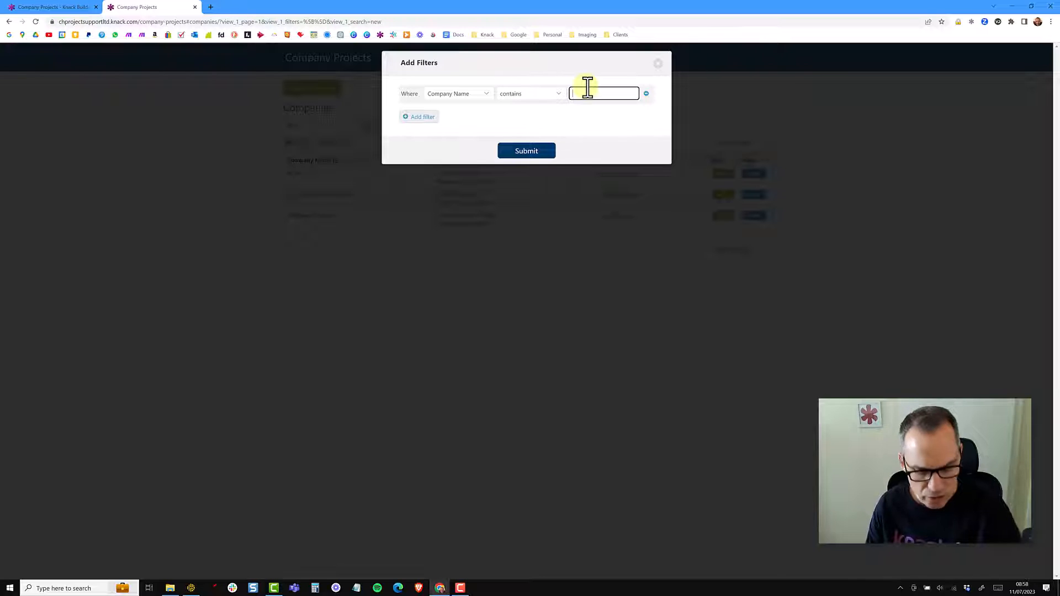
type("new")
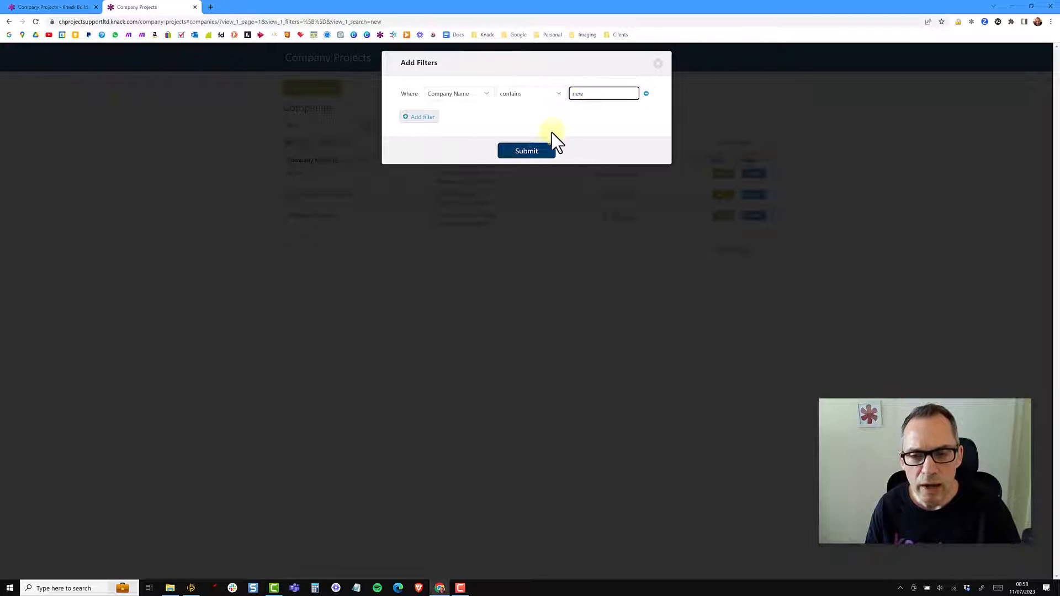
left_click(526, 152)
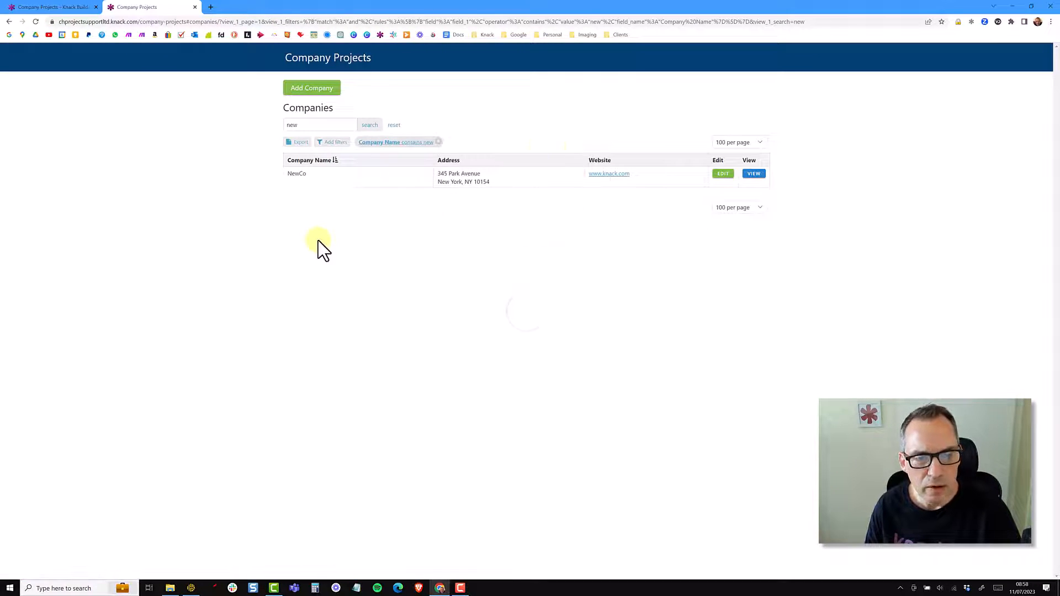
Step: Switch the live grid's filter to Address contains "new", review the matching companies, and clear the filter
left_click(426, 143)
left_click(469, 102)
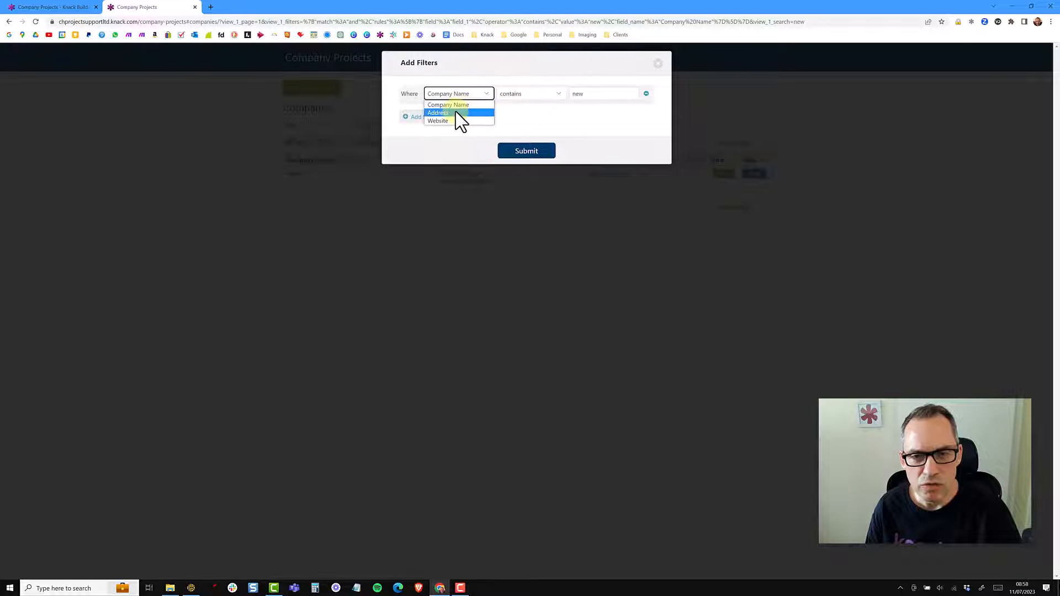
left_click(456, 112)
left_click(576, 96)
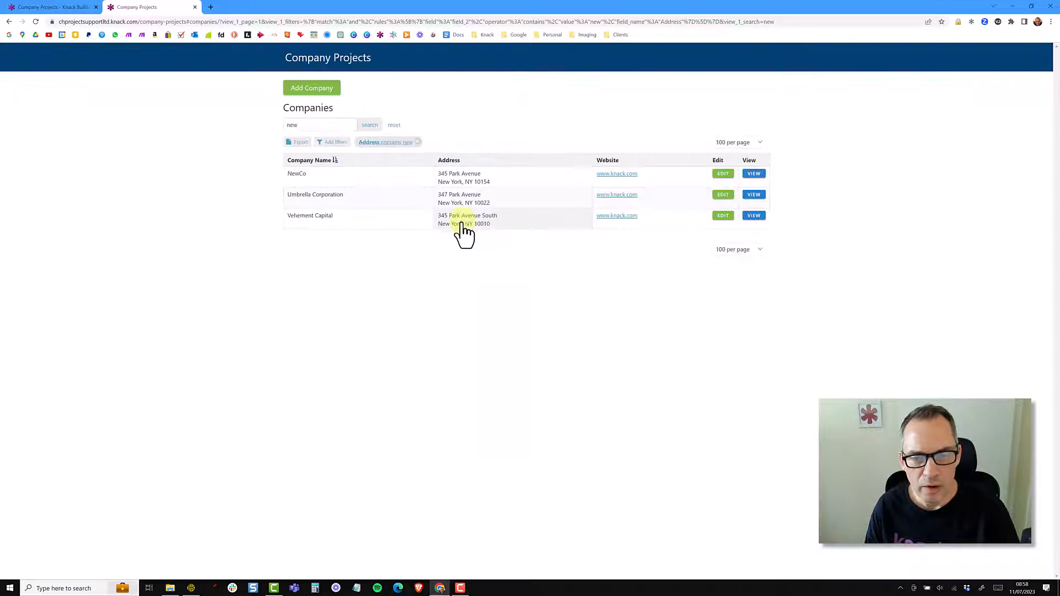
left_click(418, 143)
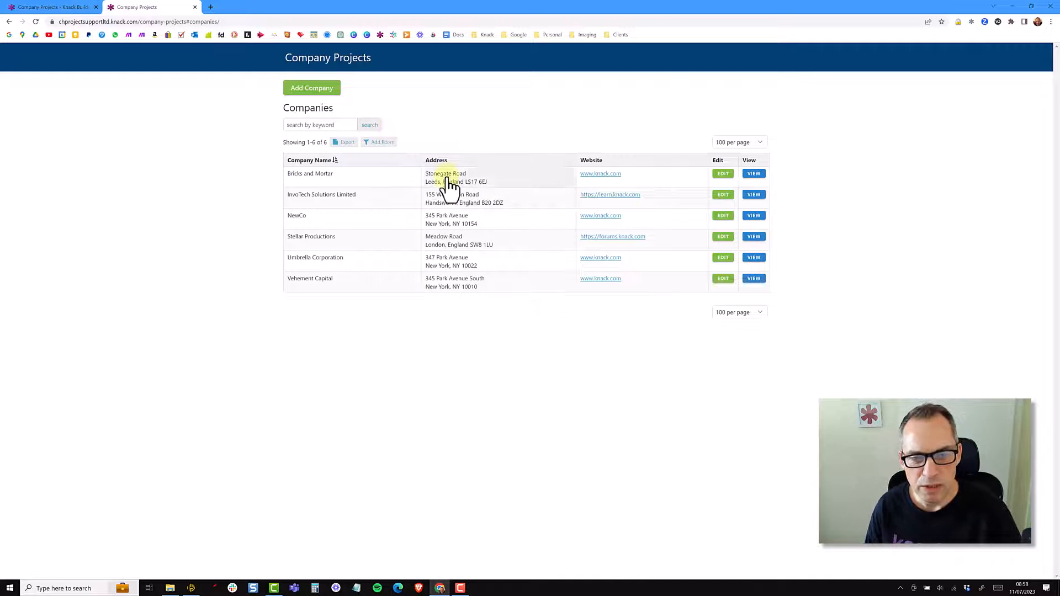
Step: In the builder's filter options, add a default filter of Address contains "New York" to the Companies grid and save the changes
key("ctrl+Tab")
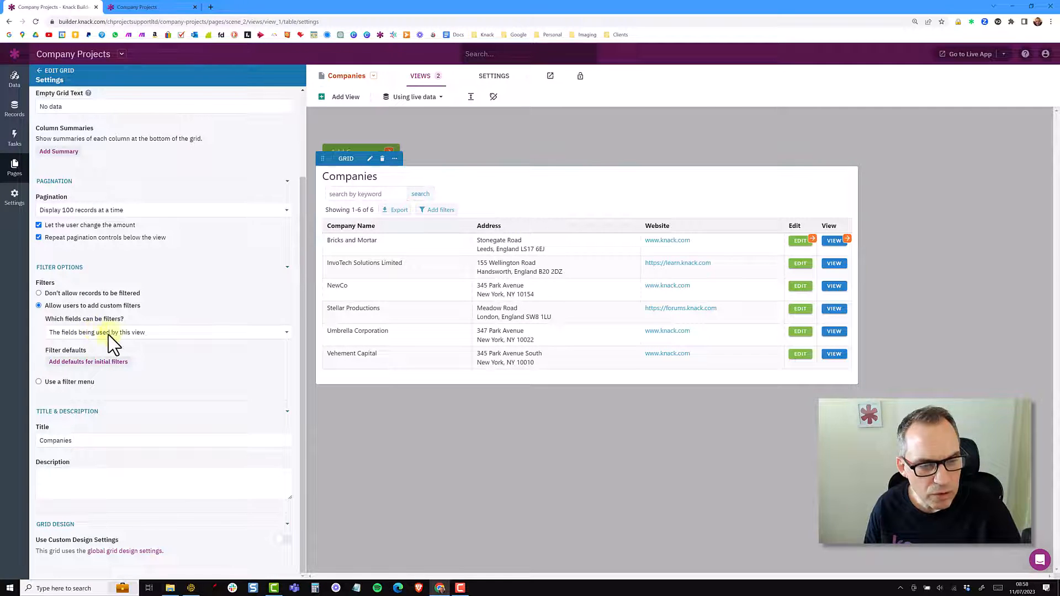
left_click(91, 362)
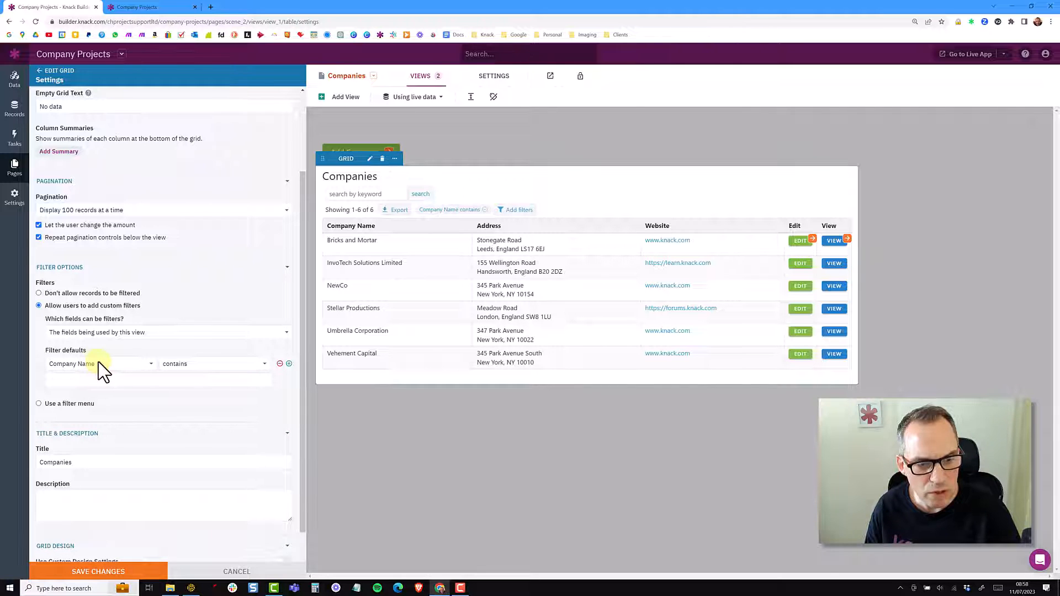
left_click(122, 364)
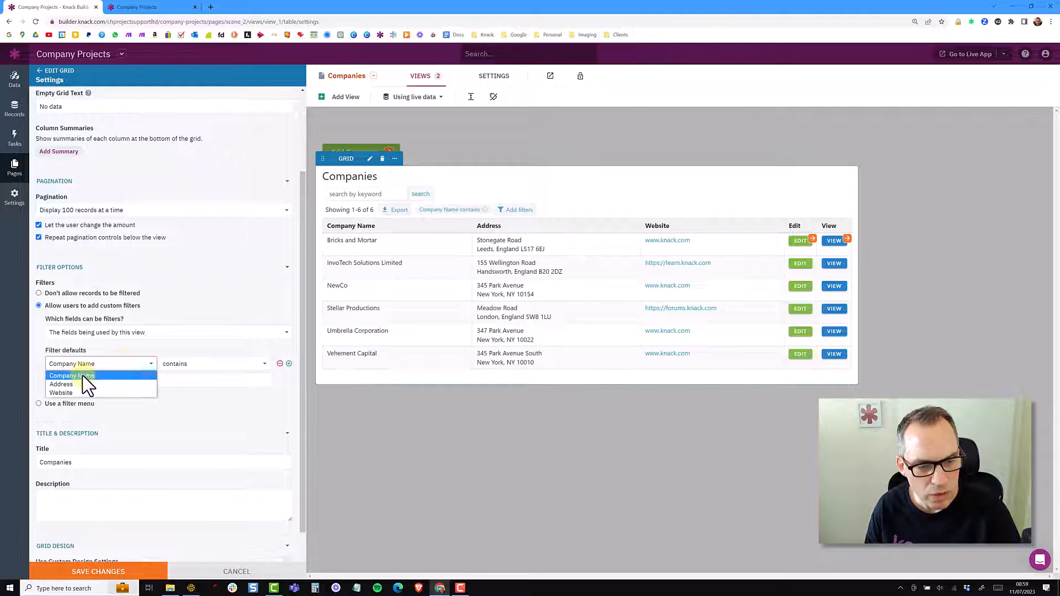
left_click(80, 385)
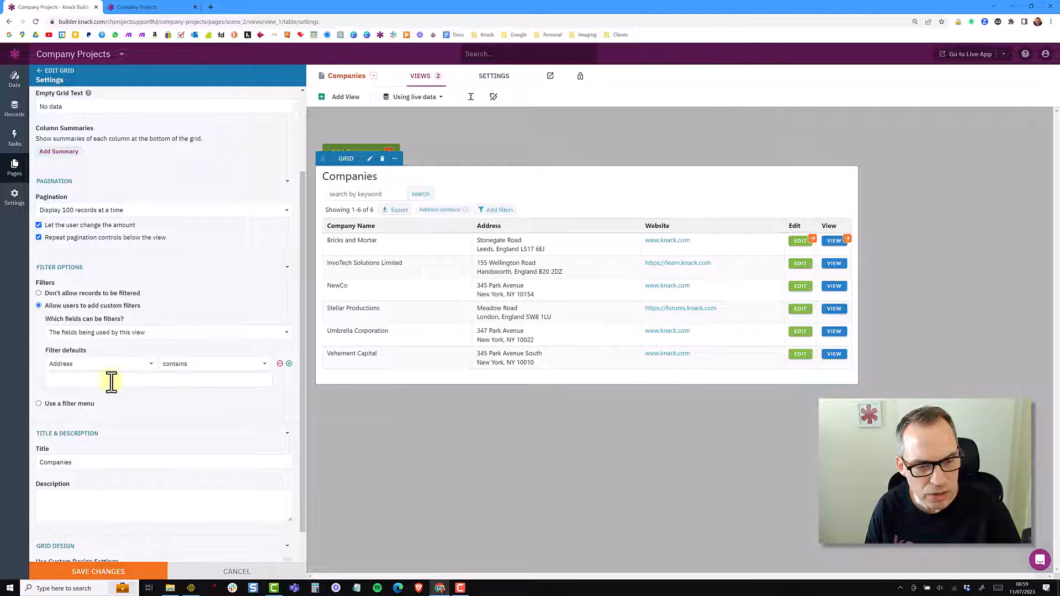
left_click(106, 381)
type("New Y")
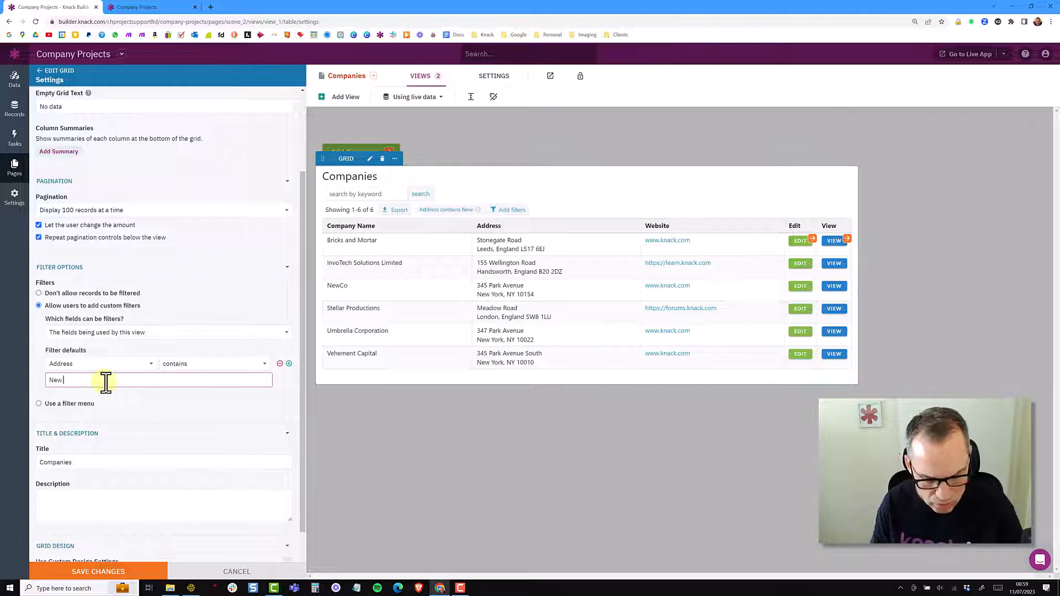
type("ork")
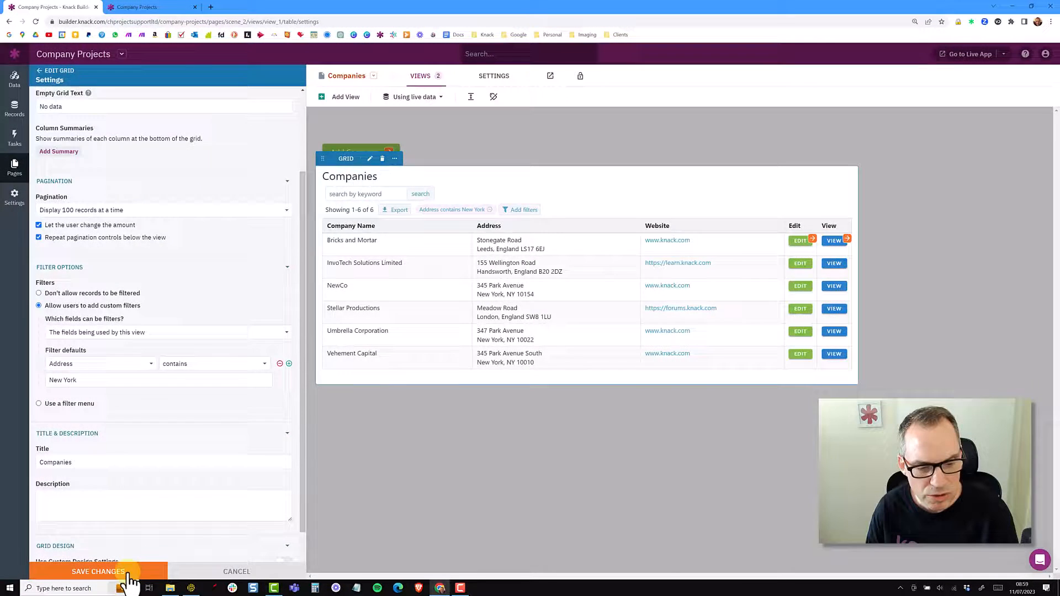
left_click(130, 572)
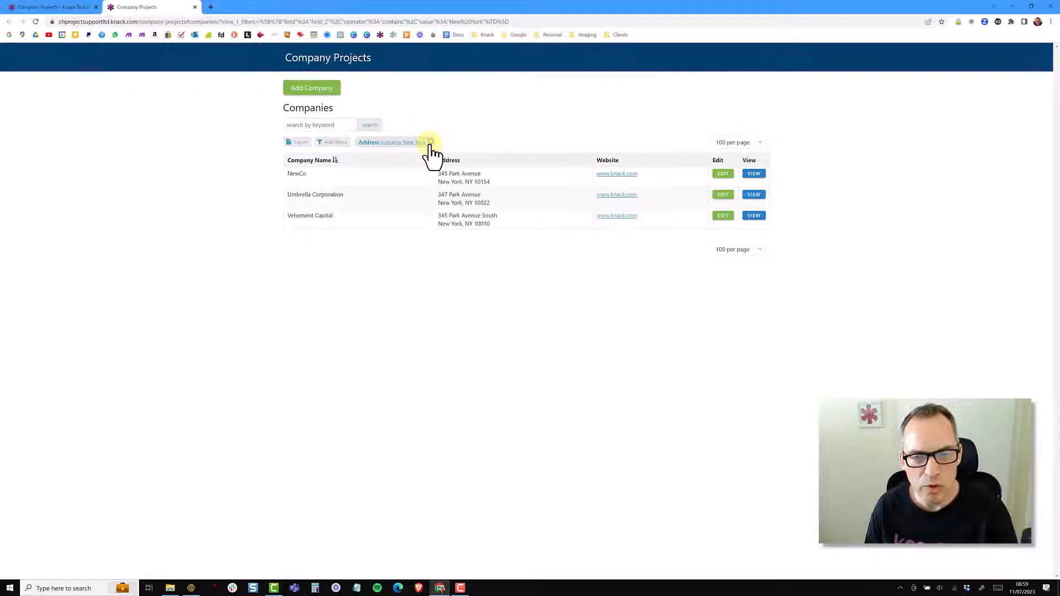
Step: In the live app, clear the default Address filter and reload the page to check whether it is reapplied
left_click(429, 143)
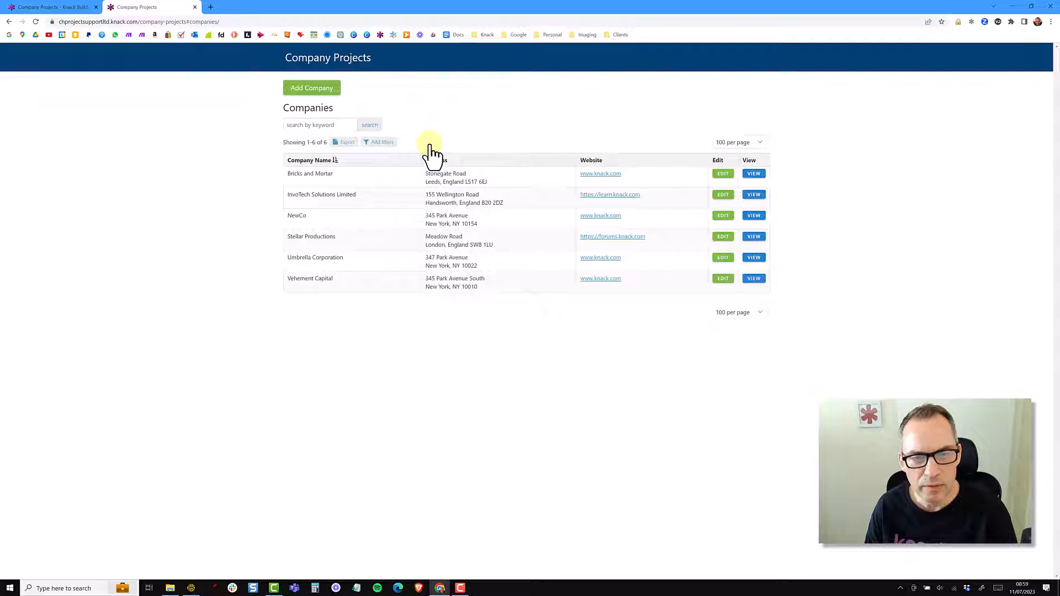
left_click(37, 23)
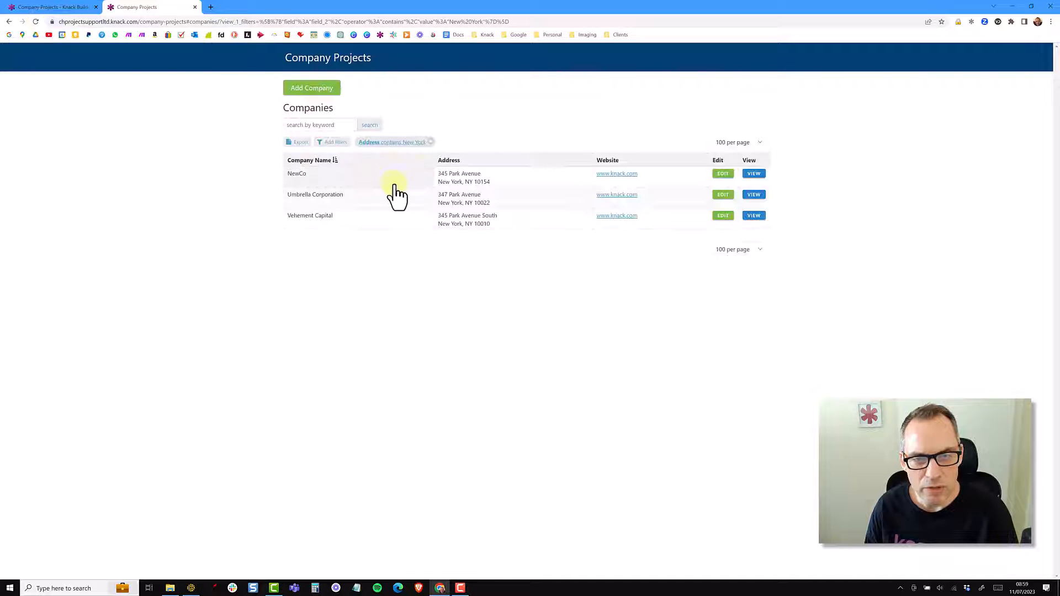
Step: Back in the builder's grid settings, remove the default Address filter from the filter options
key("ctrl+shift+Tab")
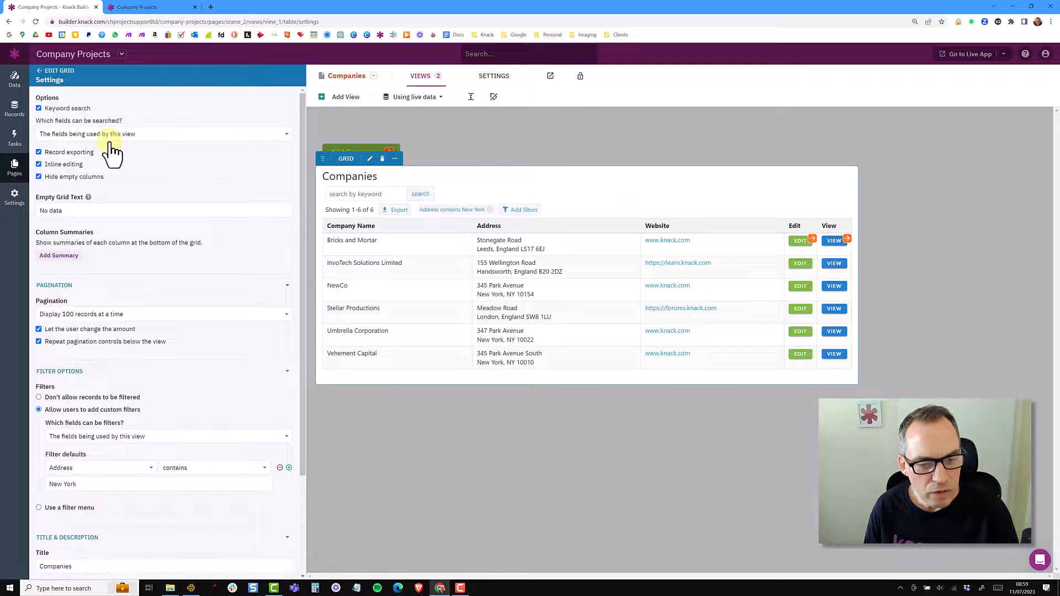
scroll(174, 302, "down", 1)
scroll(174, 302, "down", 2)
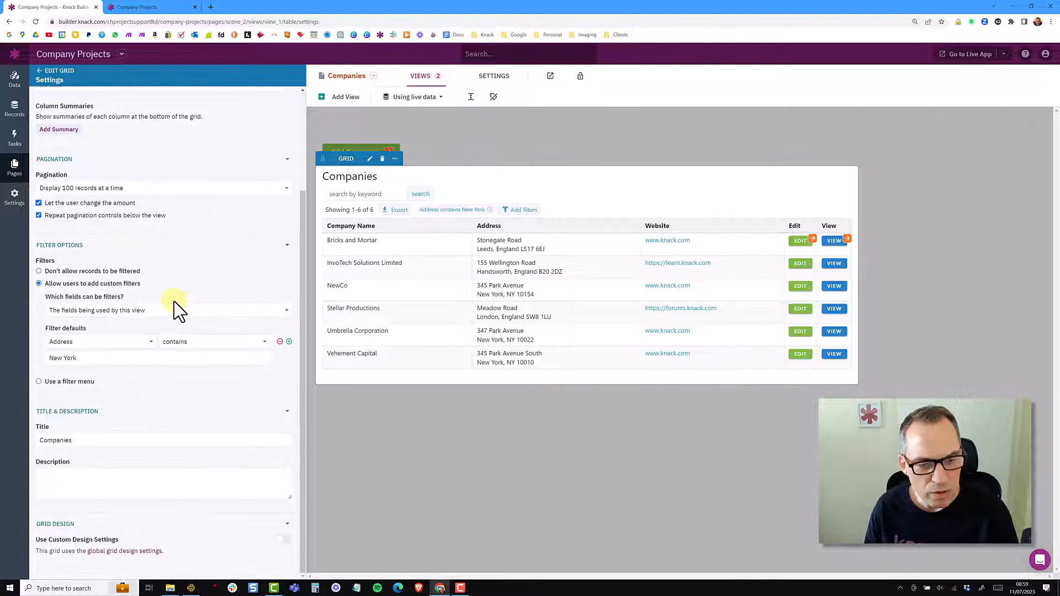
left_click(280, 344)
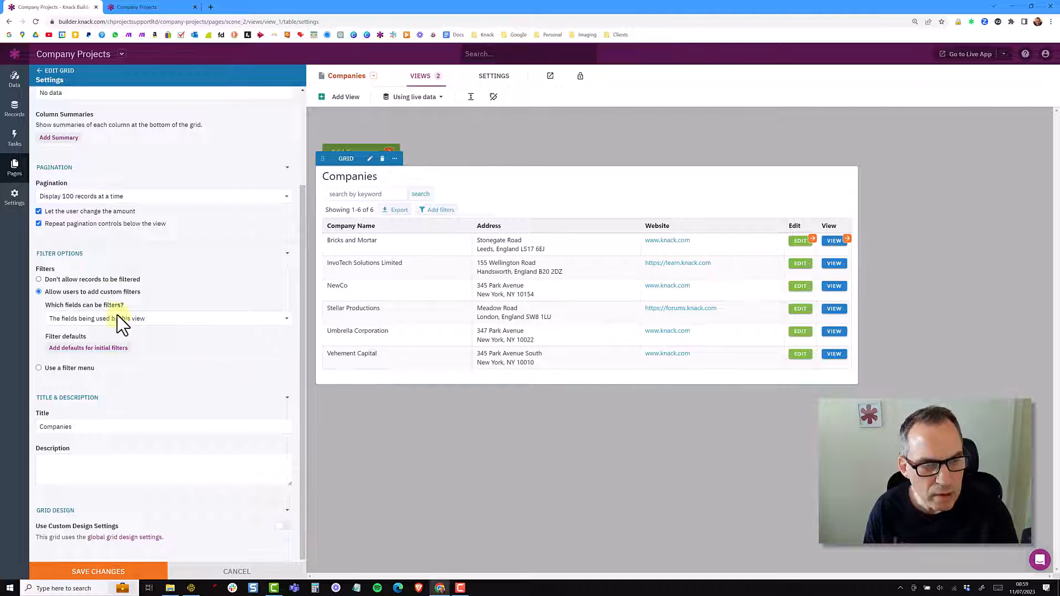
Step: Preview the grid with record filtering disallowed, and switch back to allowing users to add custom filters
left_click(77, 280)
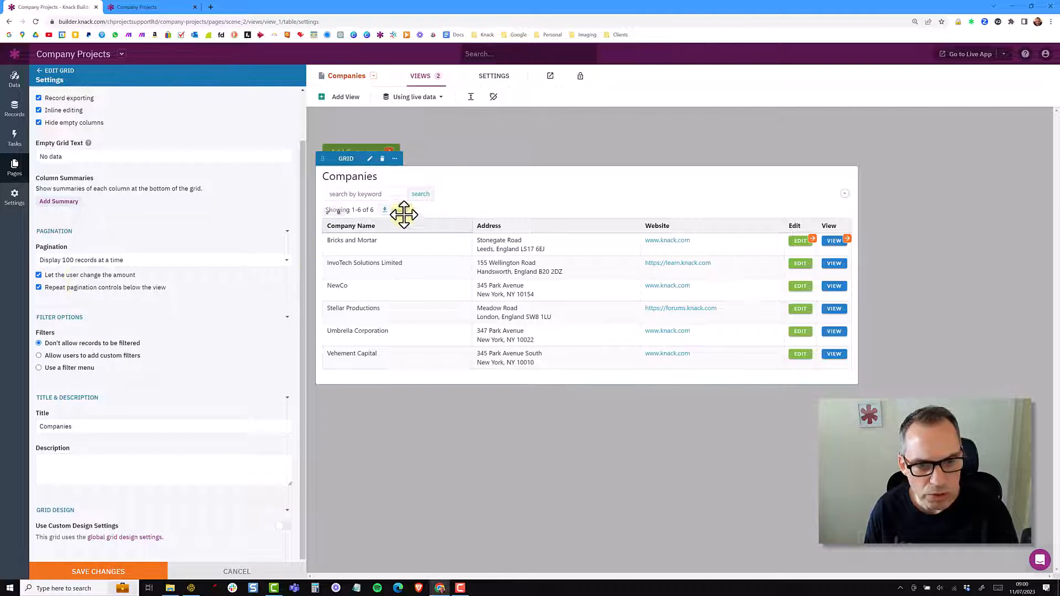
left_click(99, 356)
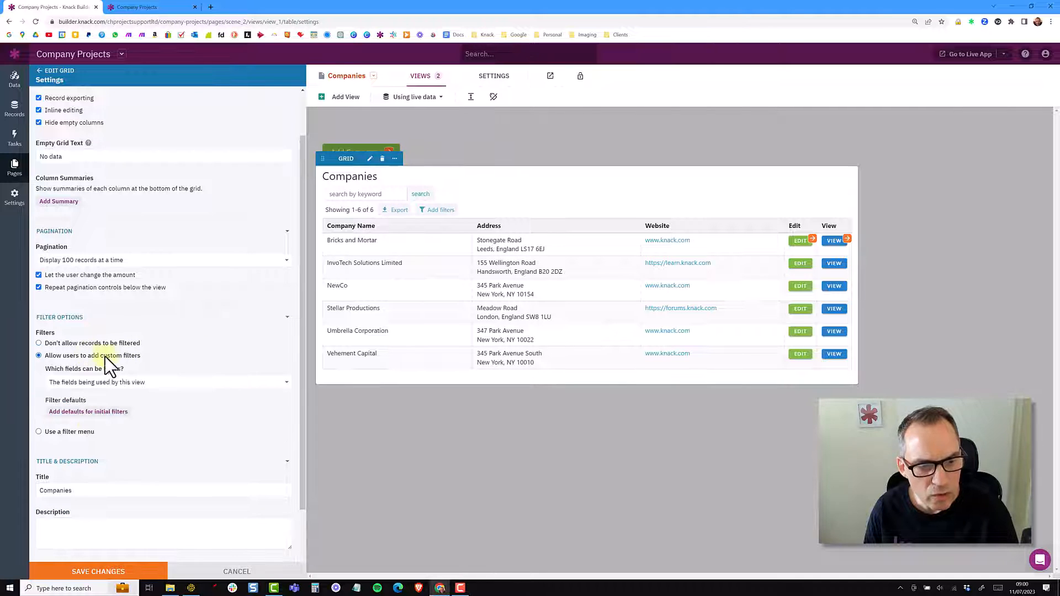
Step: Review which fields can be filtered, keeping the fields used by this view, and add and remove a default Company Name filter
left_click(110, 383)
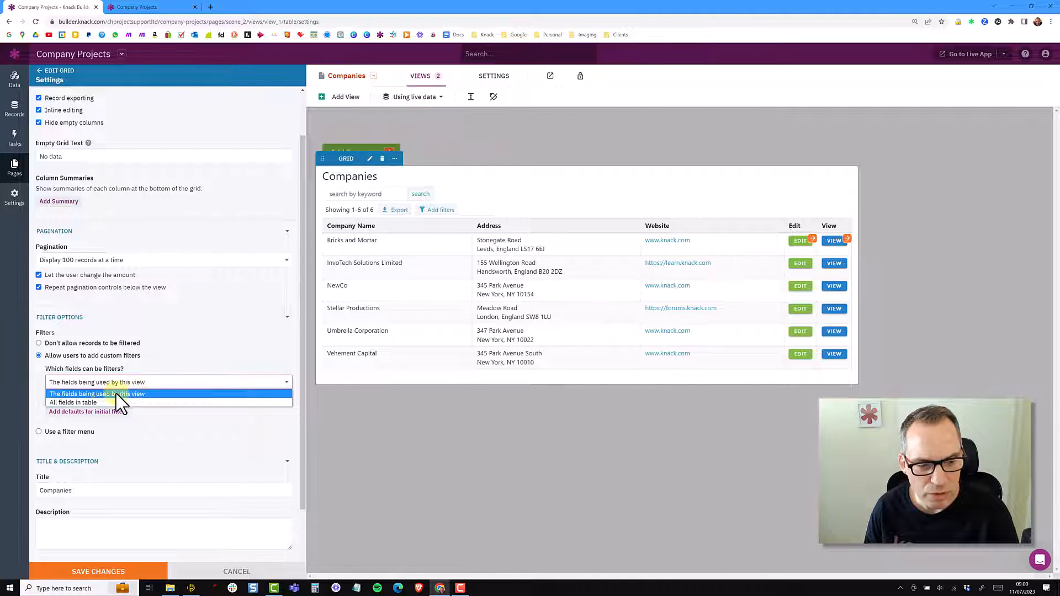
left_click(116, 393)
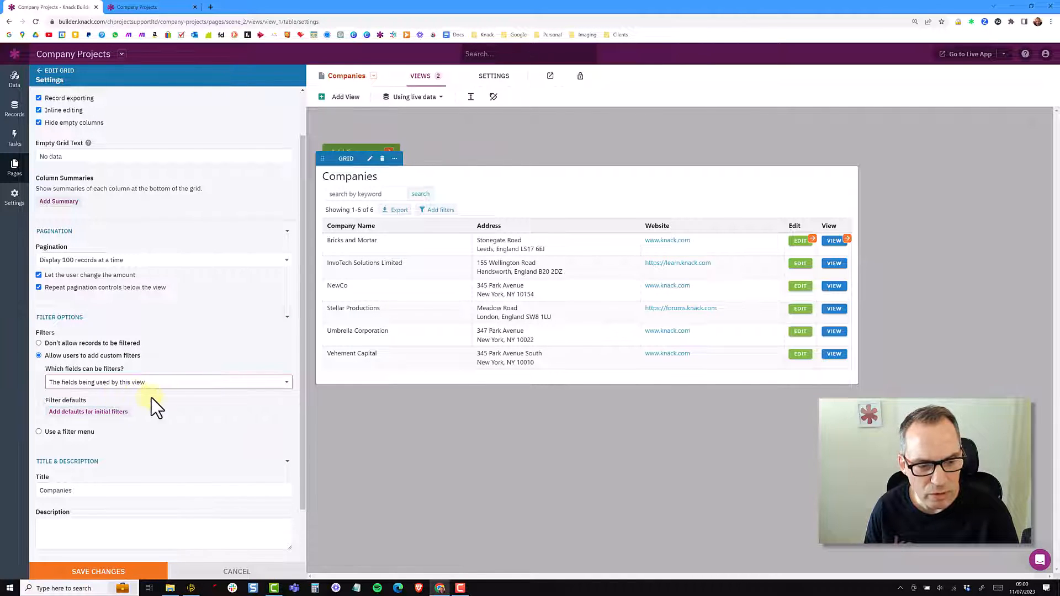
left_click(86, 412)
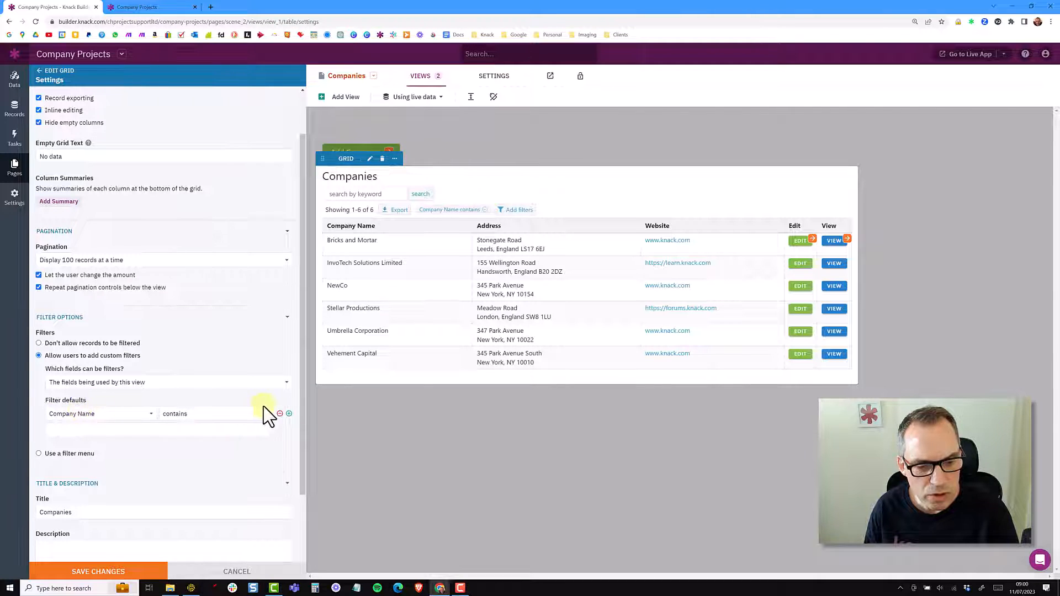
left_click(280, 414)
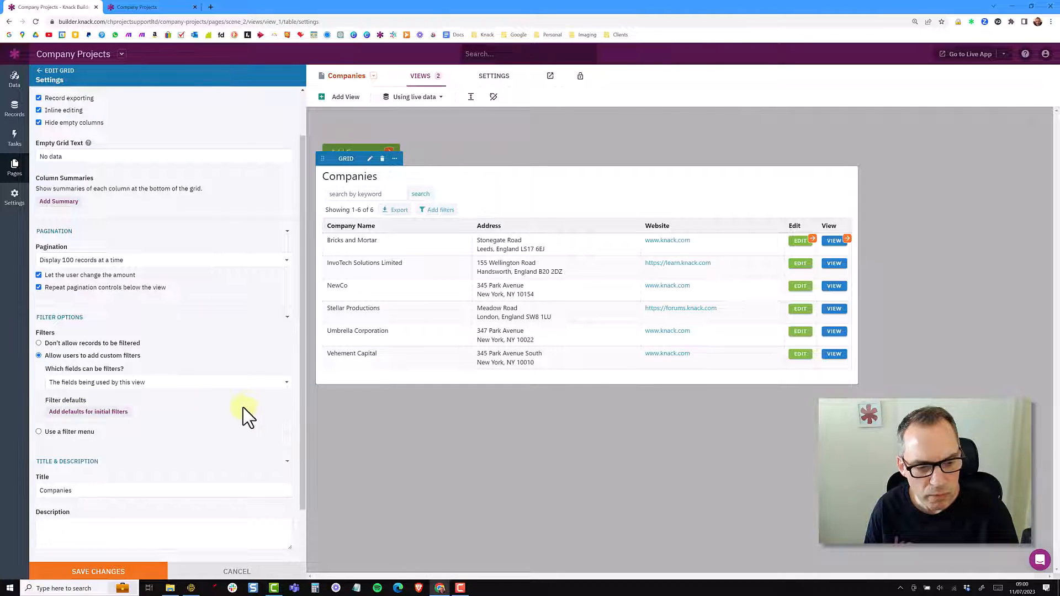
Step: Switch the grid's filter options to a filter menu with a "New York" link filtering on Address contains "New York"
left_click(82, 432)
scroll(155, 430, "down", 2)
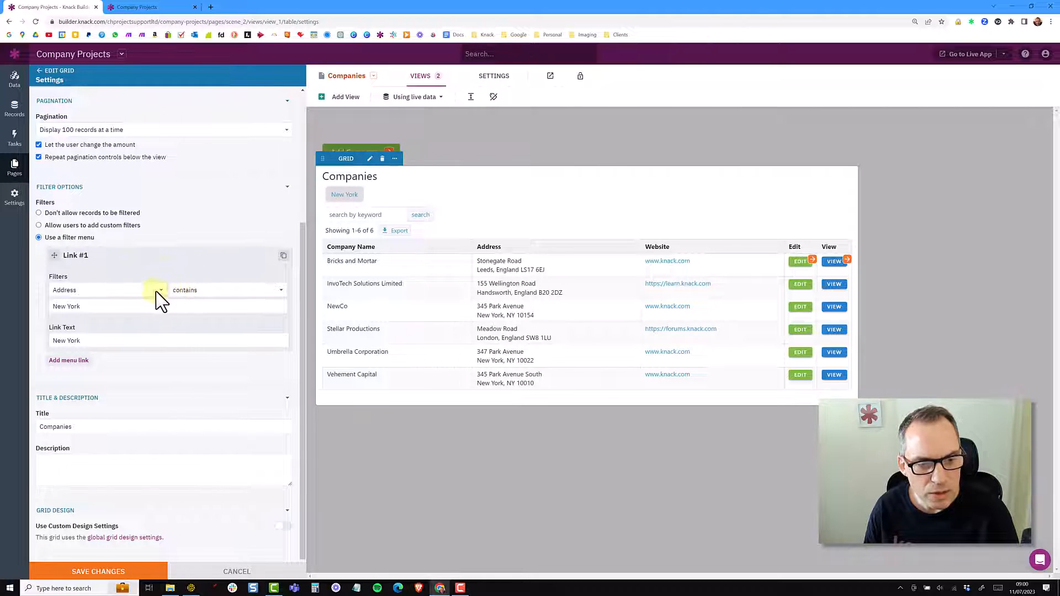
Step: Duplicate the New York menu link, set the copy to Address contains "London" with link text "London", and save the changes
left_click(283, 256)
left_click(110, 399)
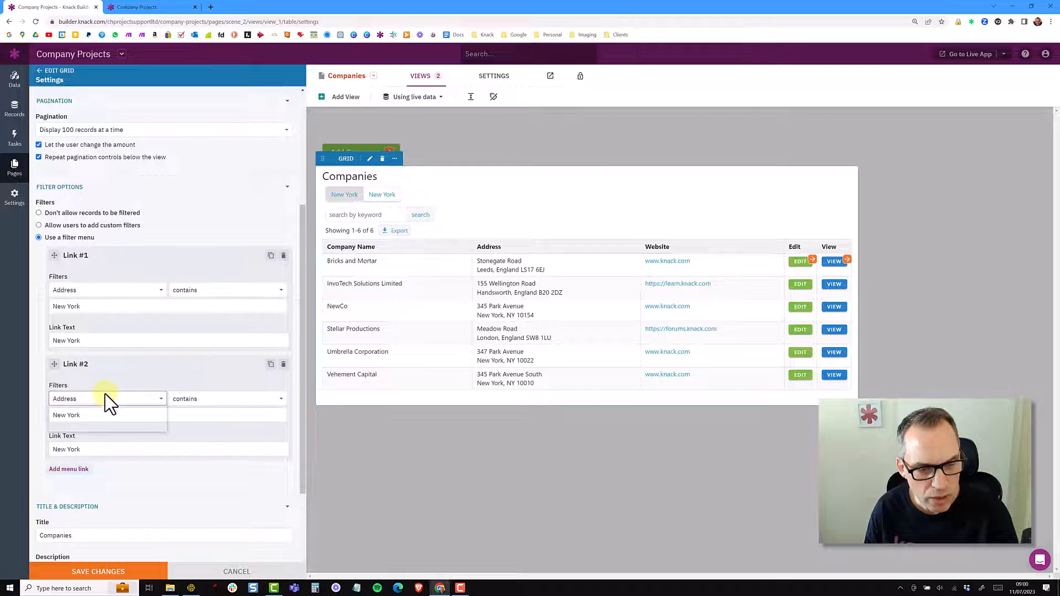
left_click(190, 409)
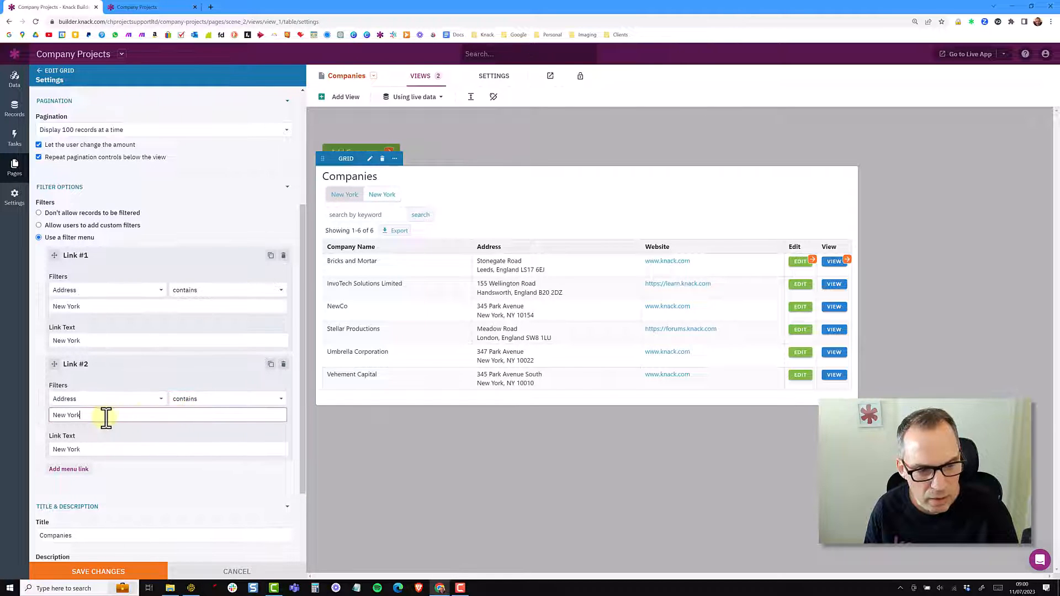
triple_click(50, 418)
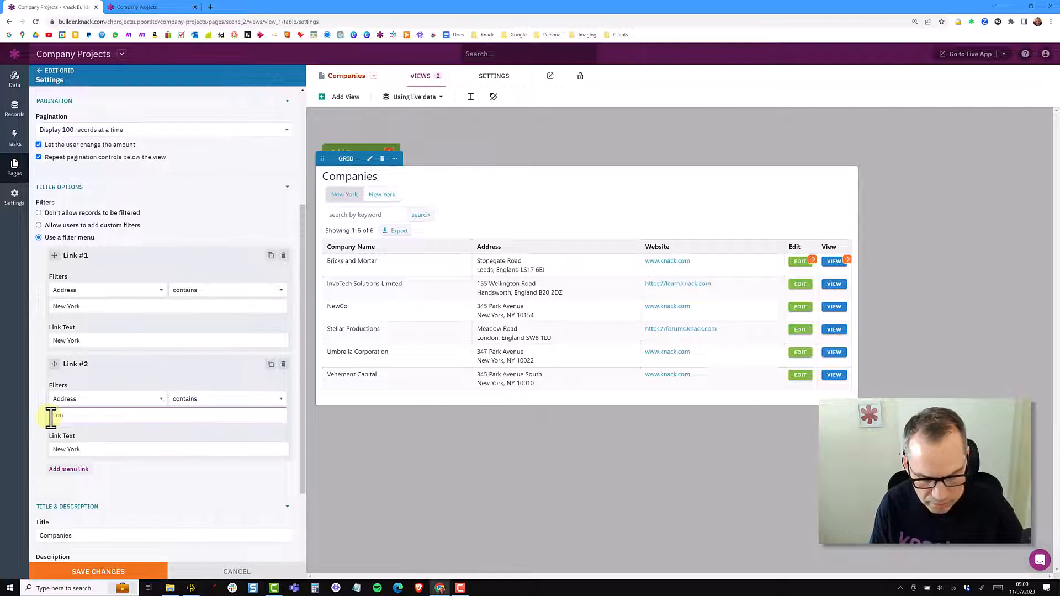
type("London")
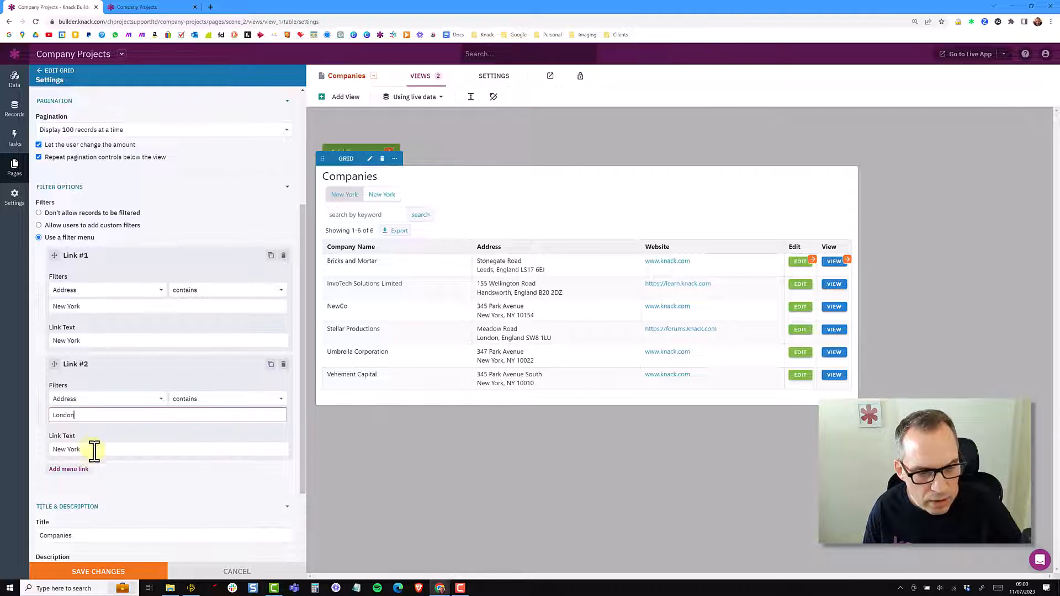
left_click(58, 449)
type("Lo")
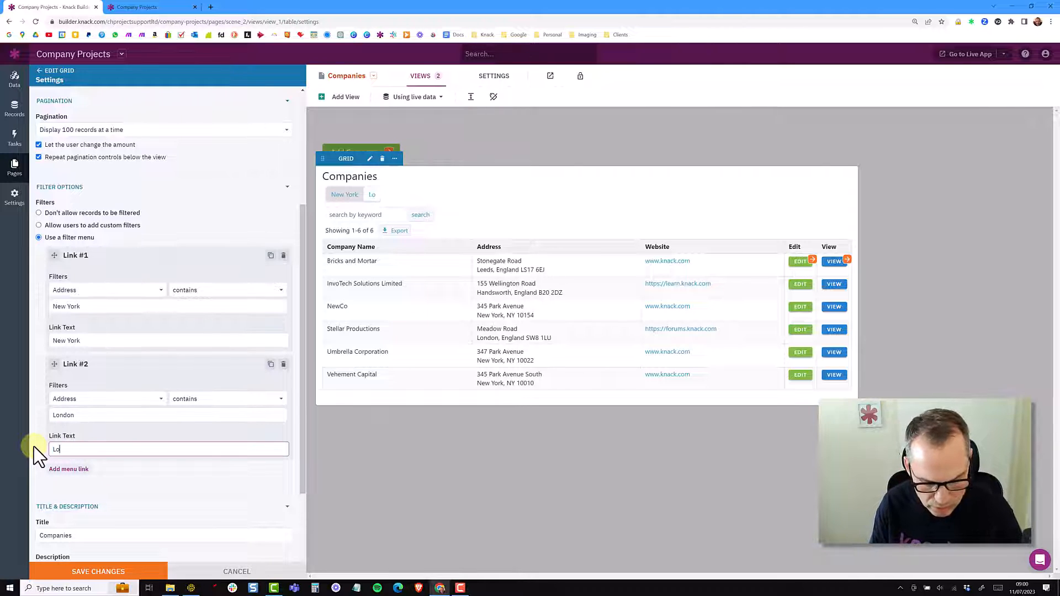
type("ndon")
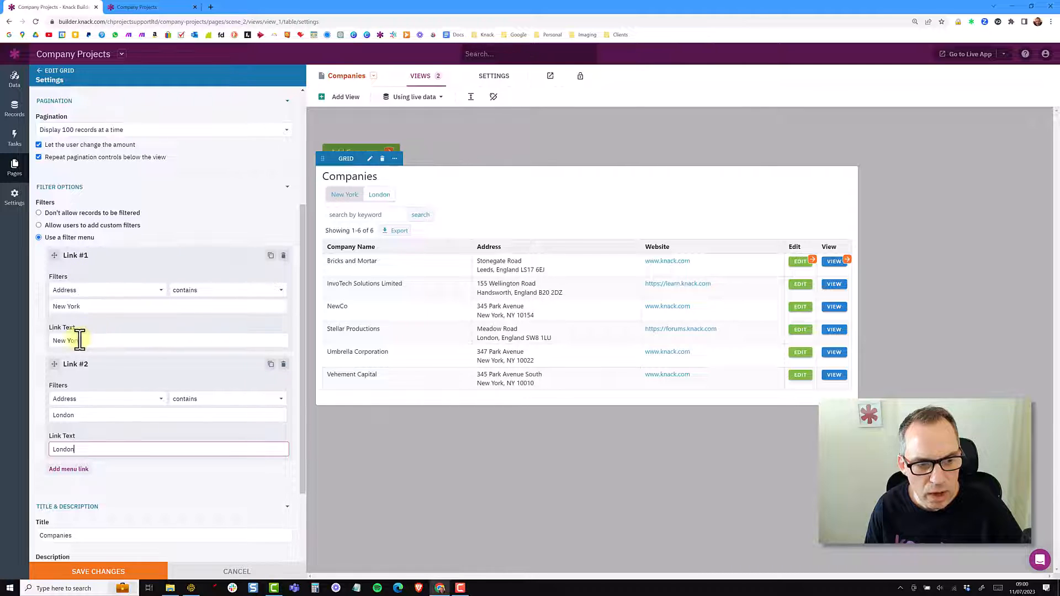
left_click_drag(82, 340, 51, 341)
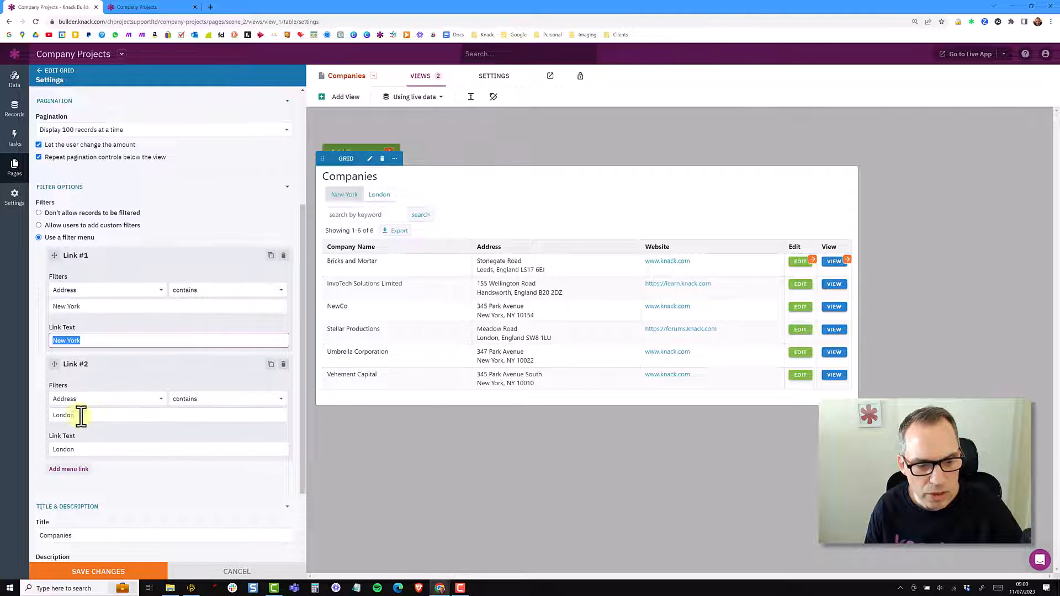
left_click_drag(87, 450, 50, 450)
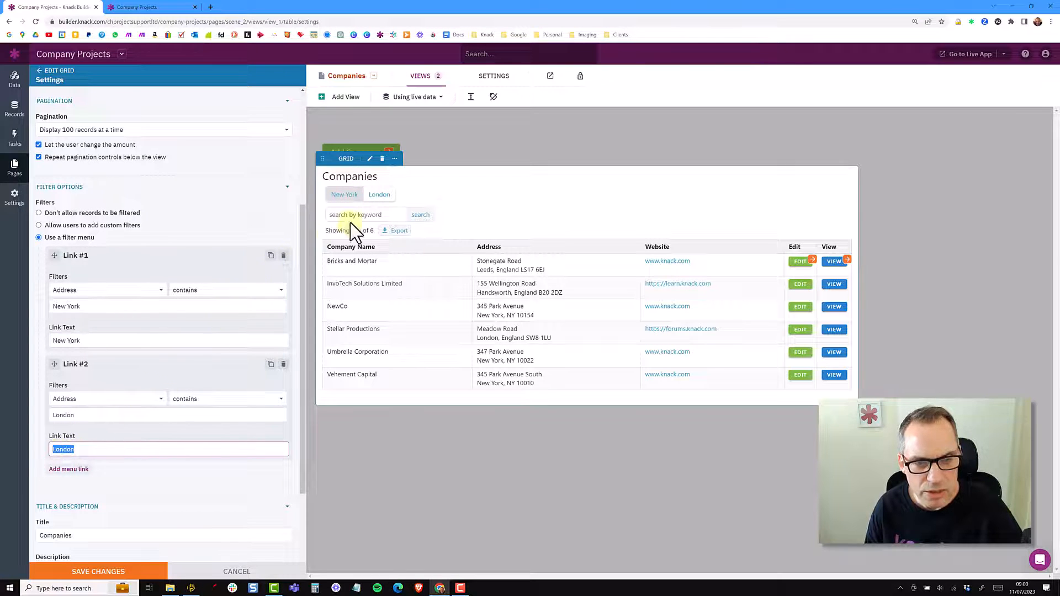
left_click(124, 572)
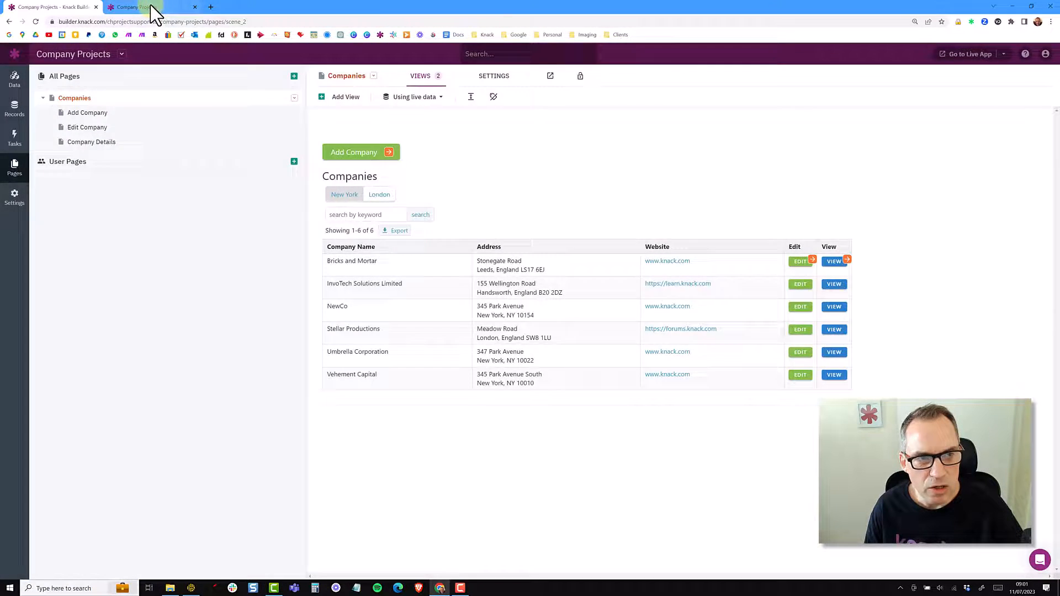
Step: Reload the live app, compare the companies under the New York and London menu filters, and return to the builder
left_click(152, 6)
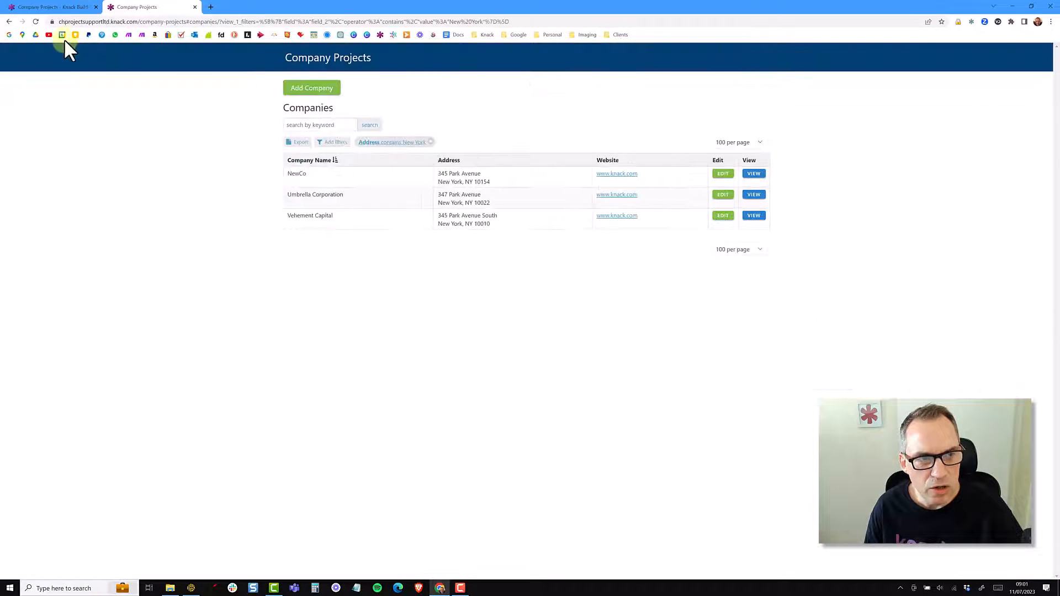
left_click(39, 22)
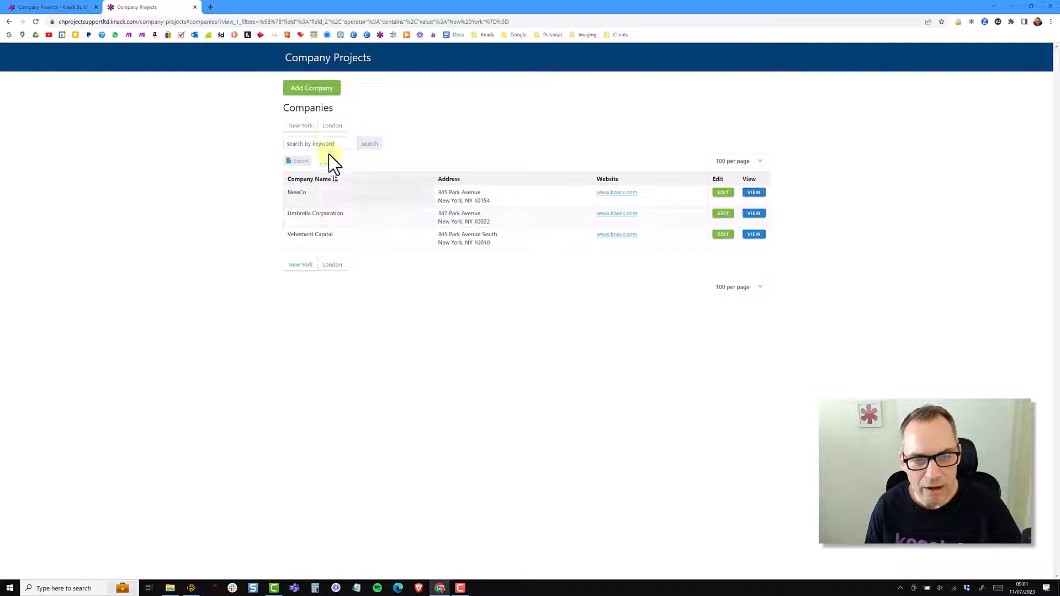
left_click(300, 128)
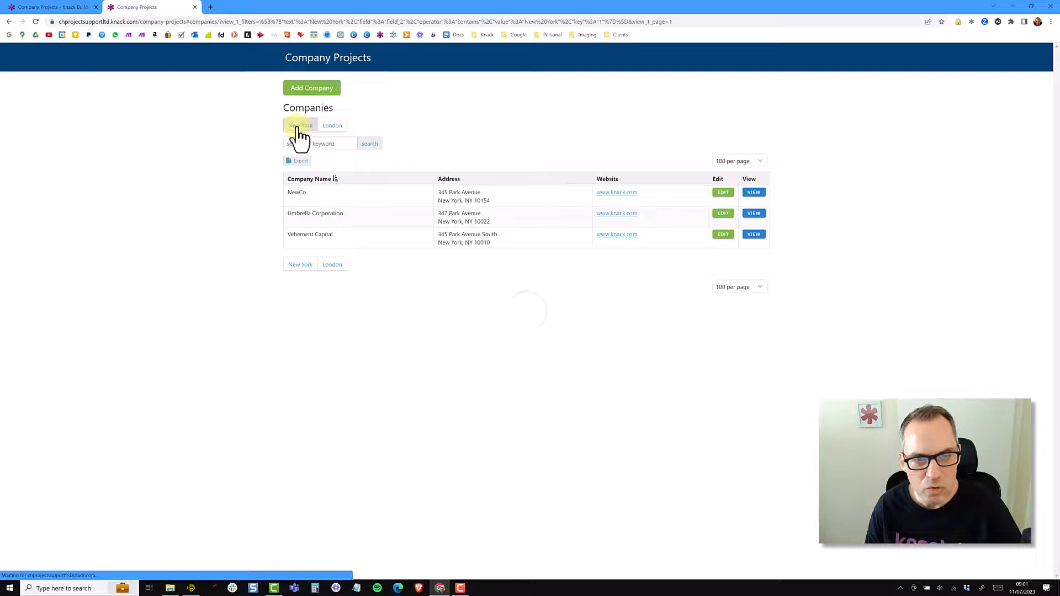
left_click(334, 129)
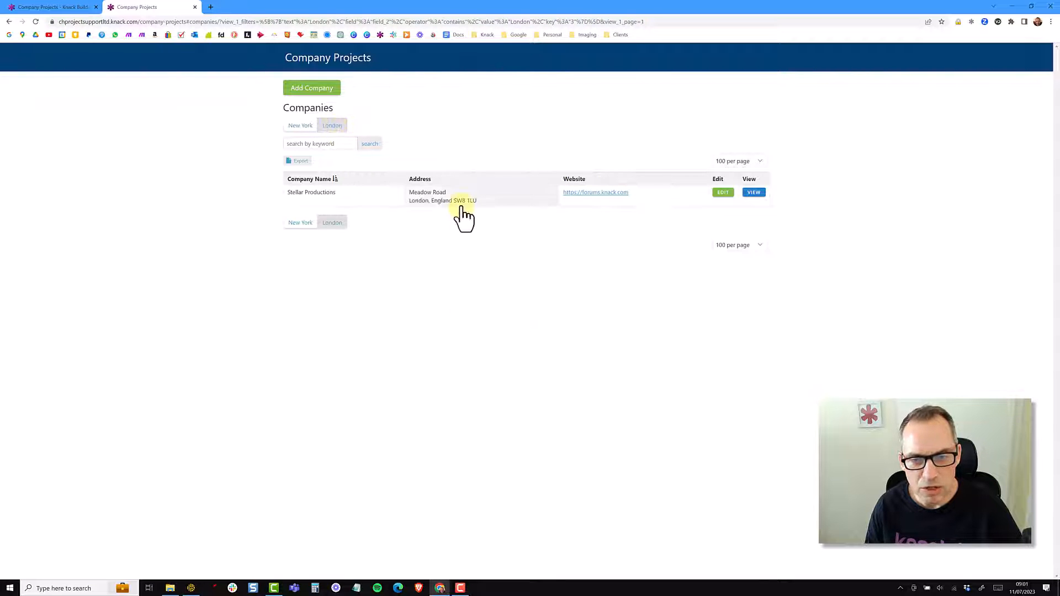
left_click(301, 129)
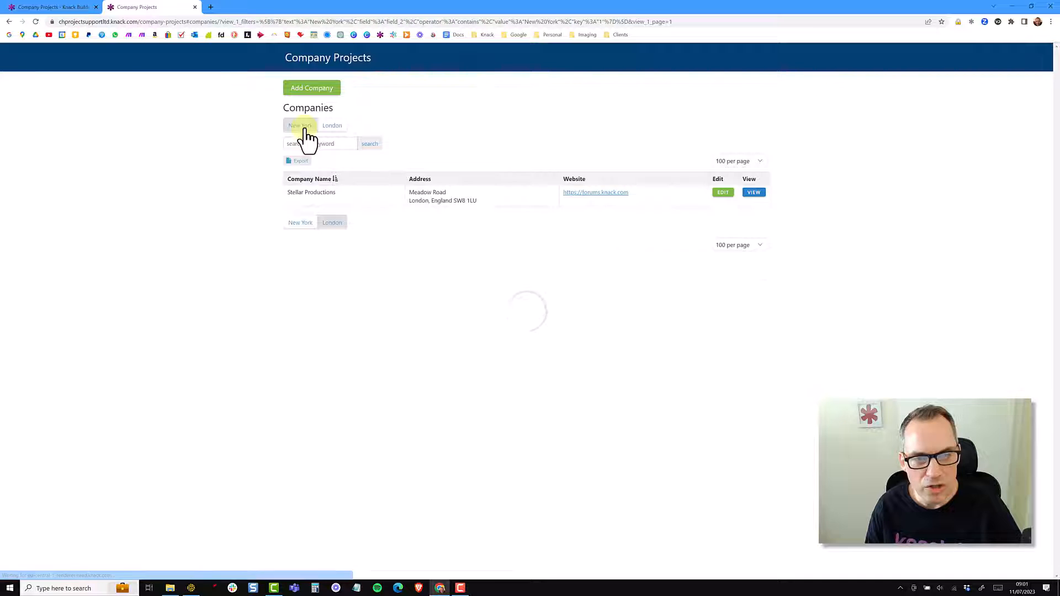
left_click(333, 131)
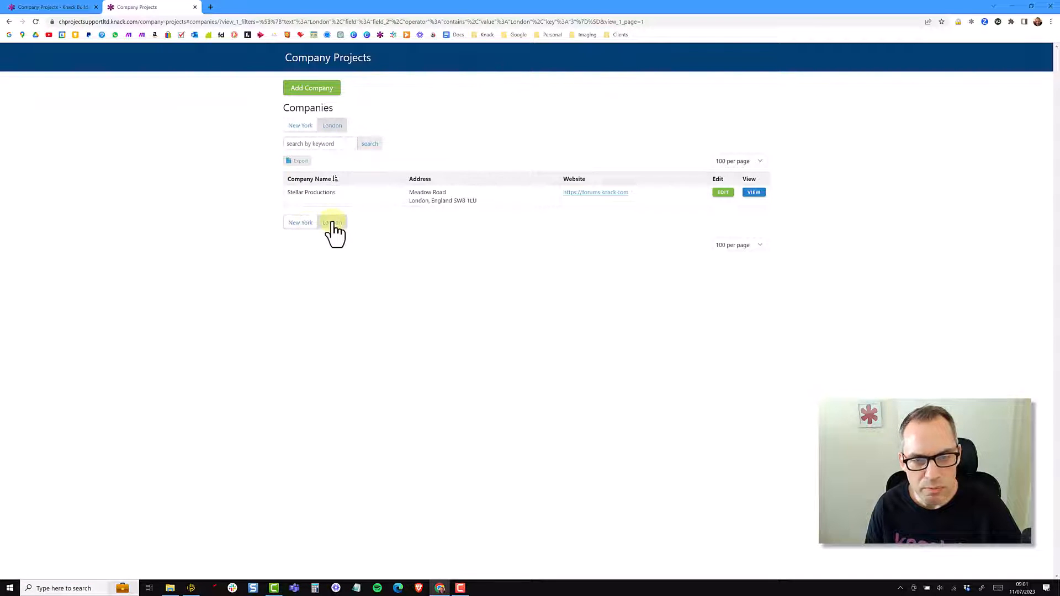
left_click(45, 6)
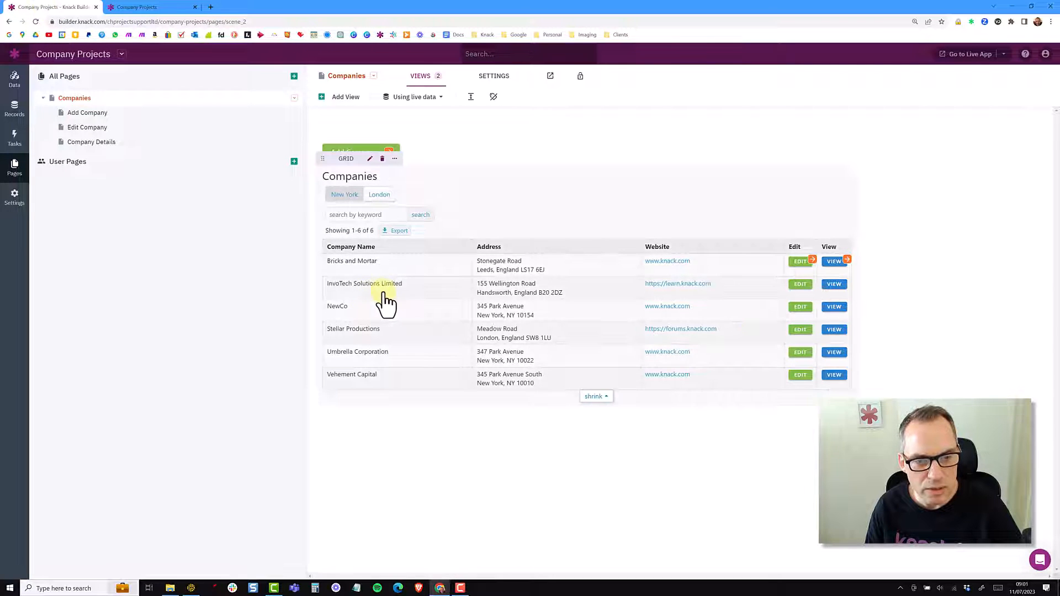
Step: Open the Companies grid's settings and turn off repeating the pagination controls below the view
left_click(383, 303)
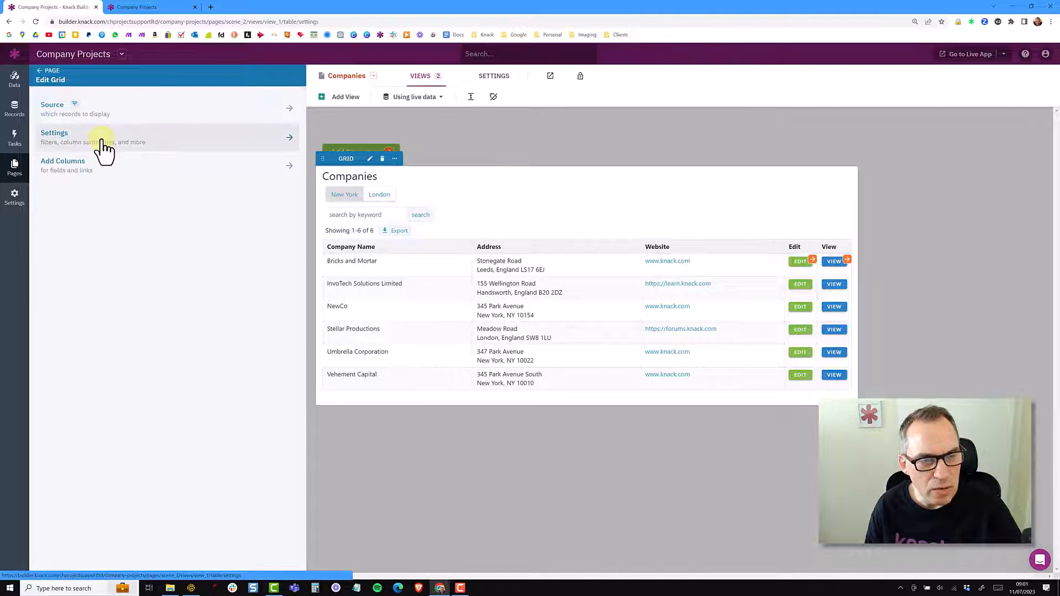
left_click(101, 147)
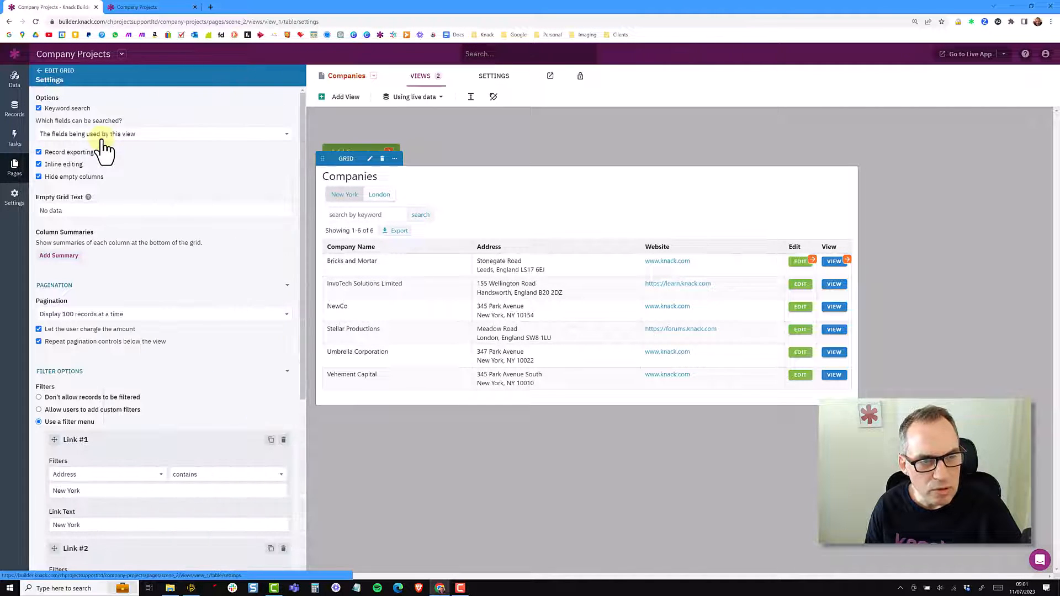
left_click(85, 340)
Step: Duplicate the New York menu link, set the first link to Address is not blank with link text "All", and save the changes
scroll(122, 416, "down", 4)
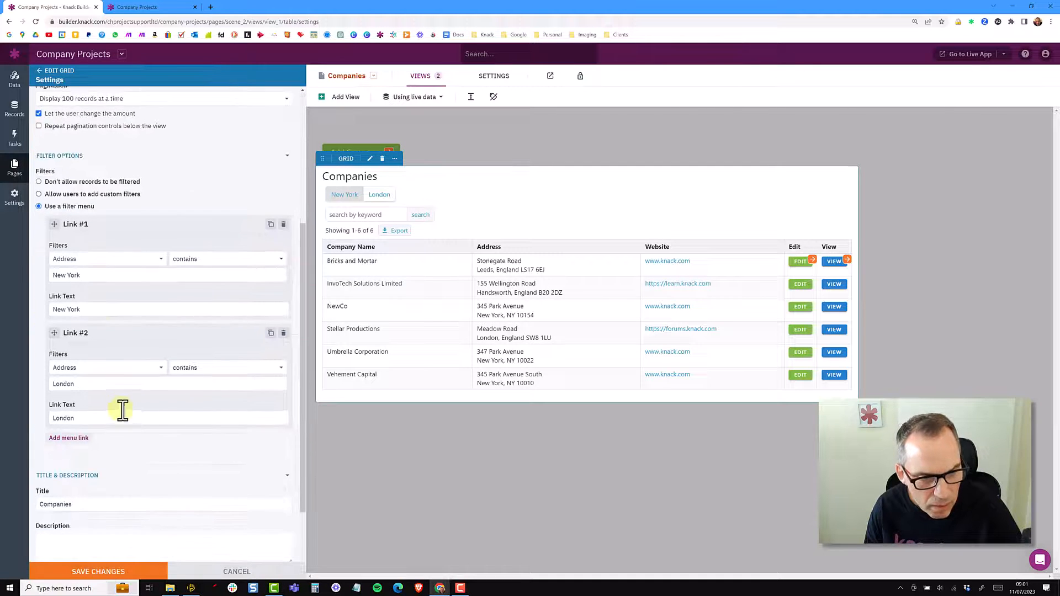
left_click(271, 221)
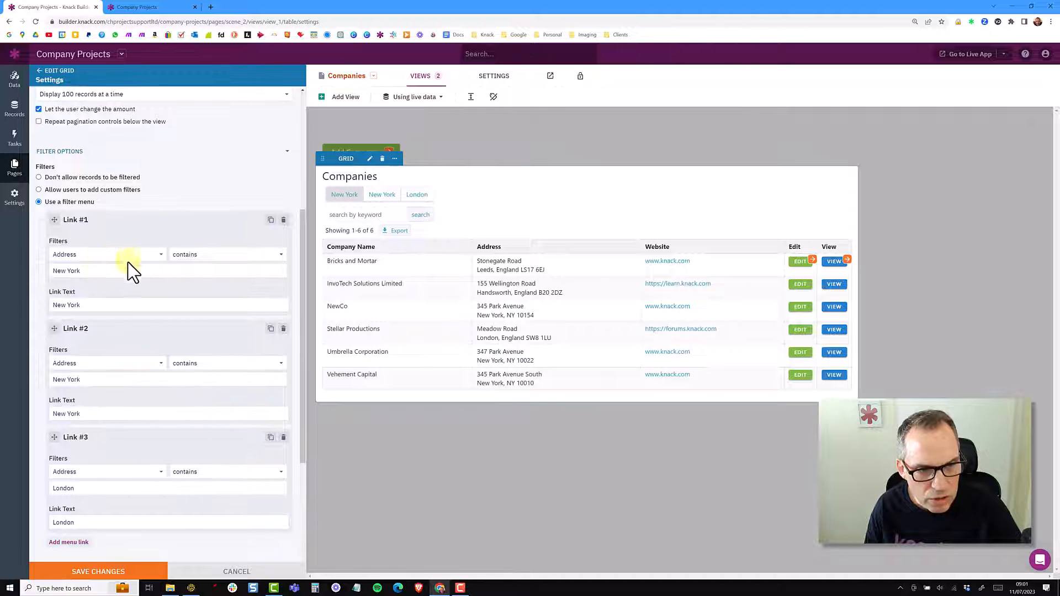
left_click(196, 257)
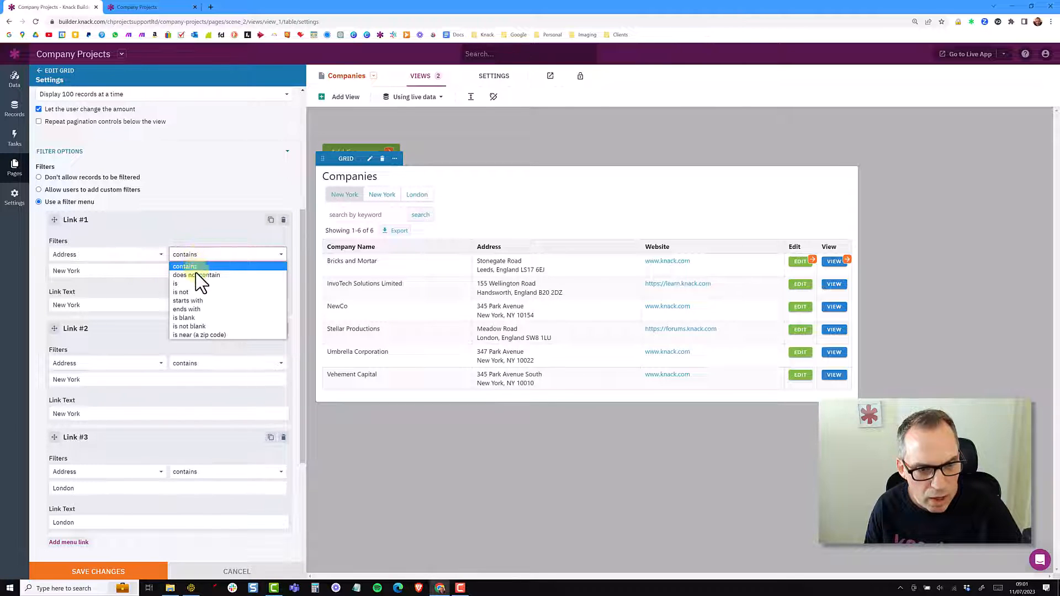
left_click(191, 326)
double_click(73, 289)
left_click_drag(41, 292, 30, 292)
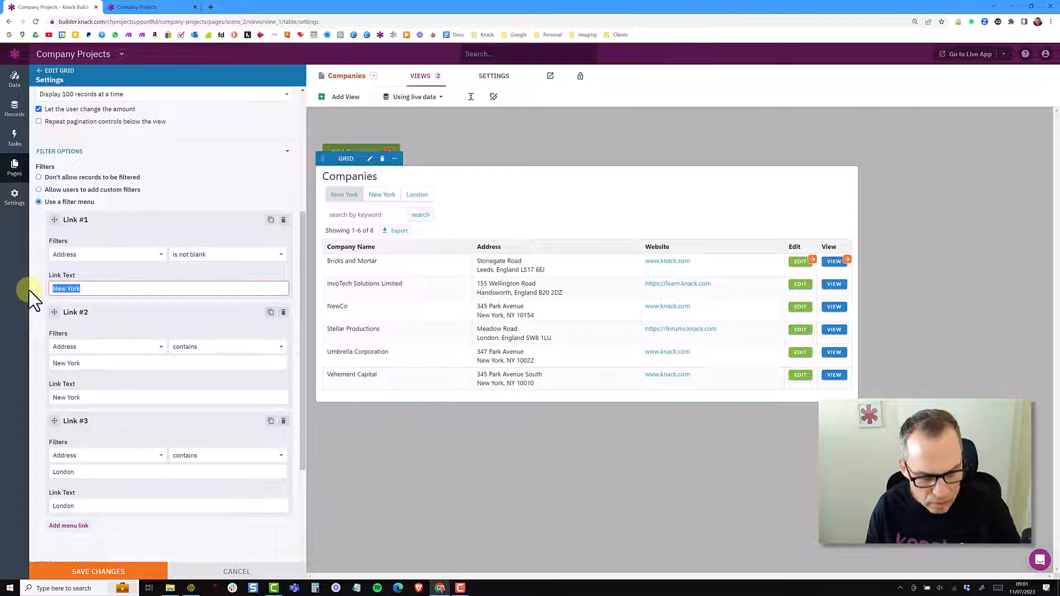
type("A")
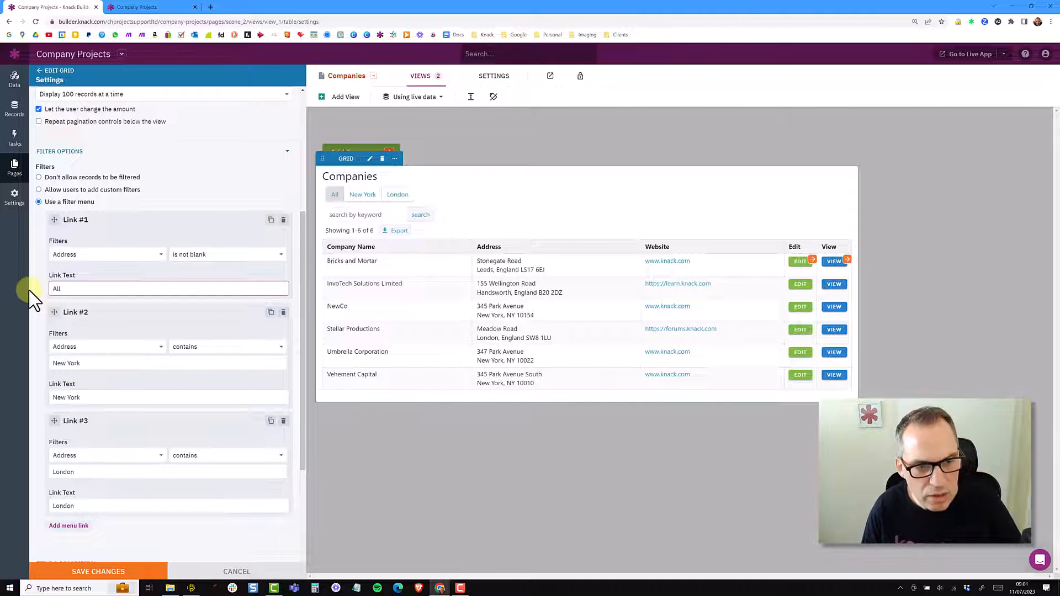
type("ll")
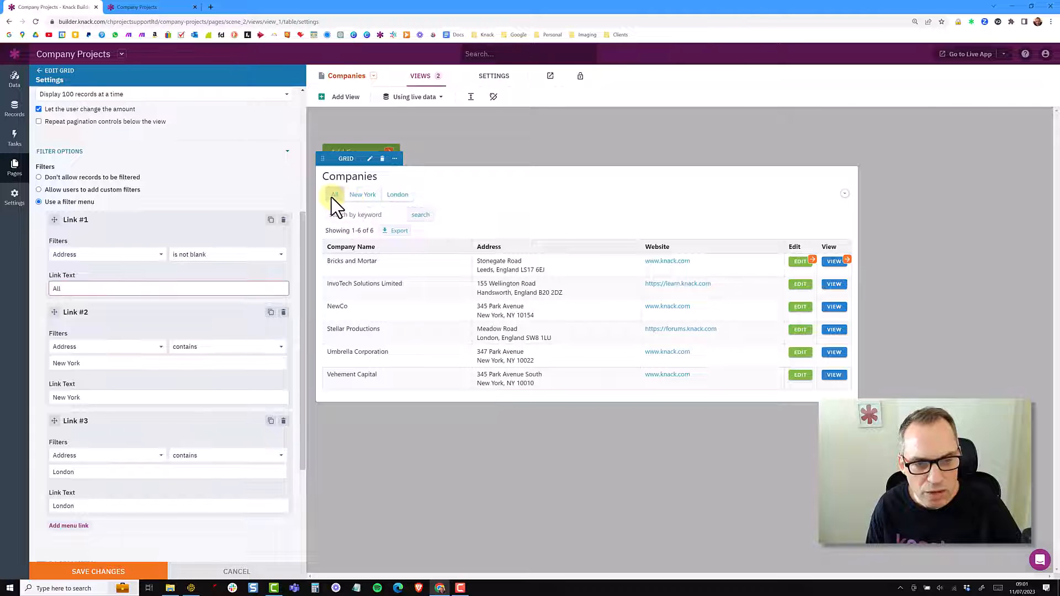
left_click(136, 571)
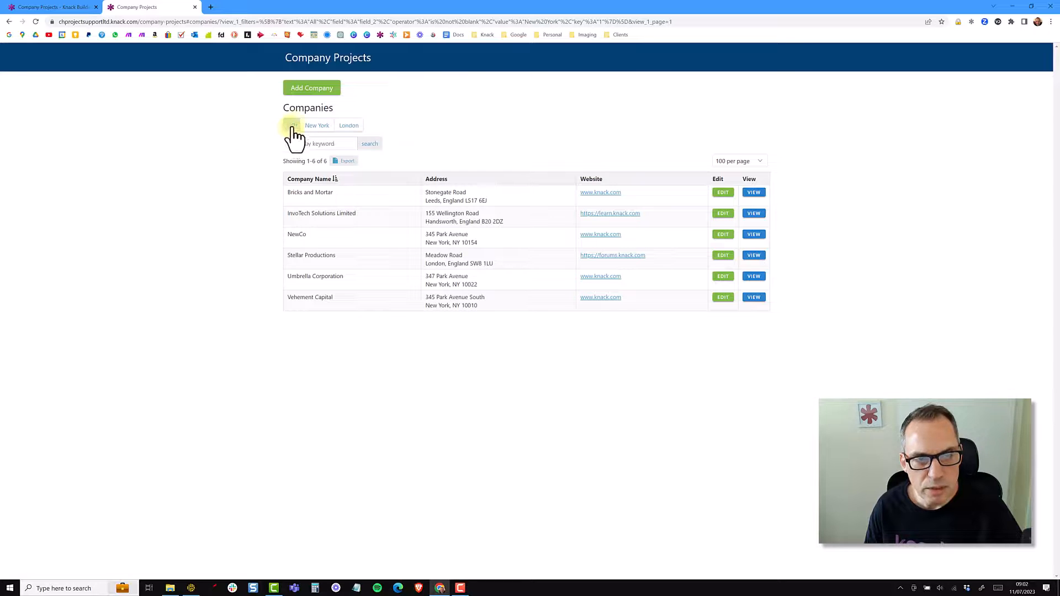
Step: Compare the companies under the New York, London and All menu filters in the live app, and return to the builder
left_click(318, 126)
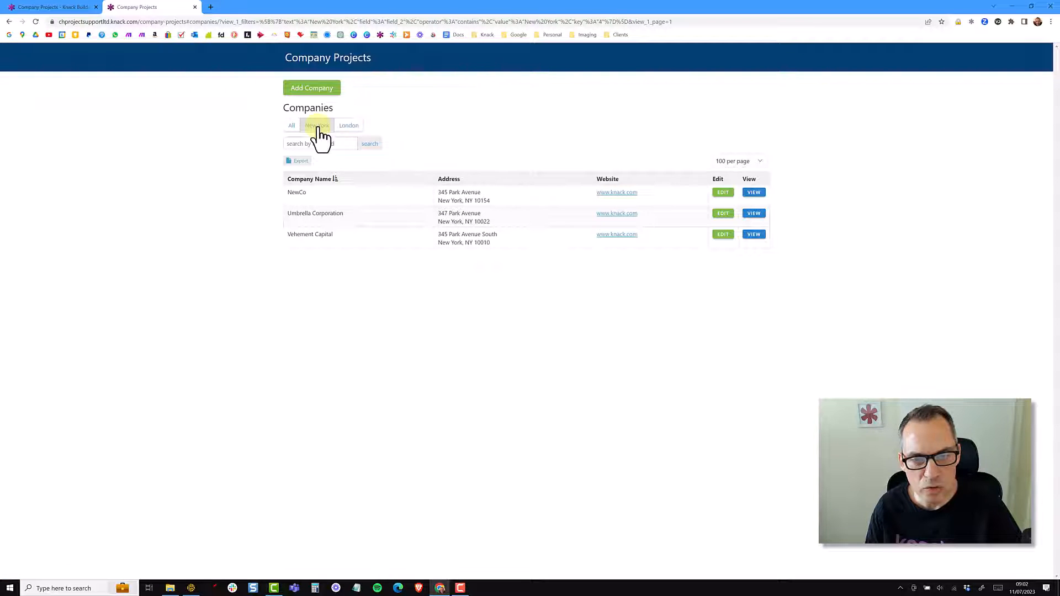
left_click(356, 128)
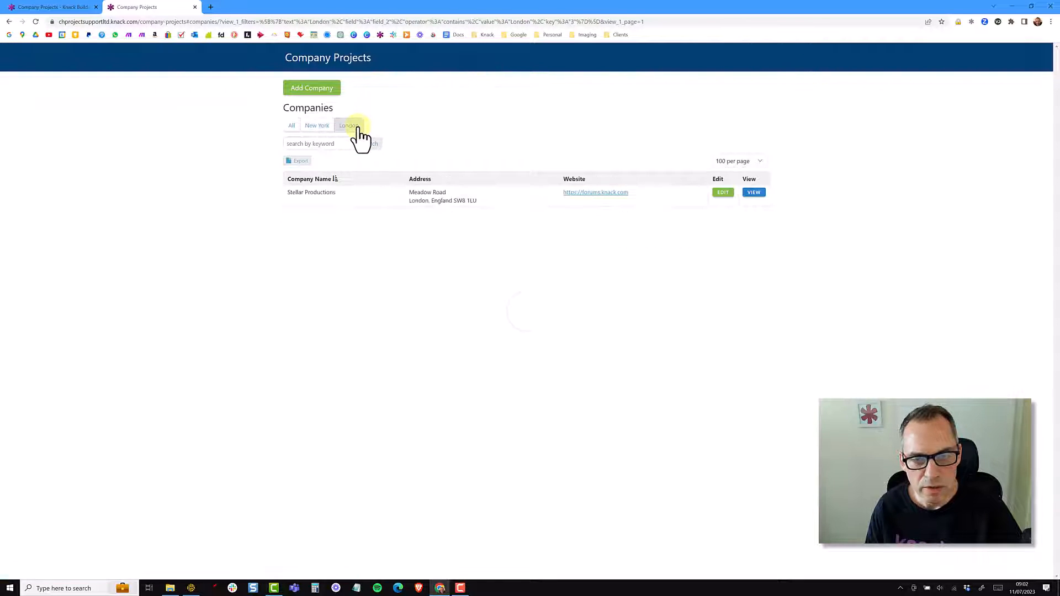
left_click(289, 128)
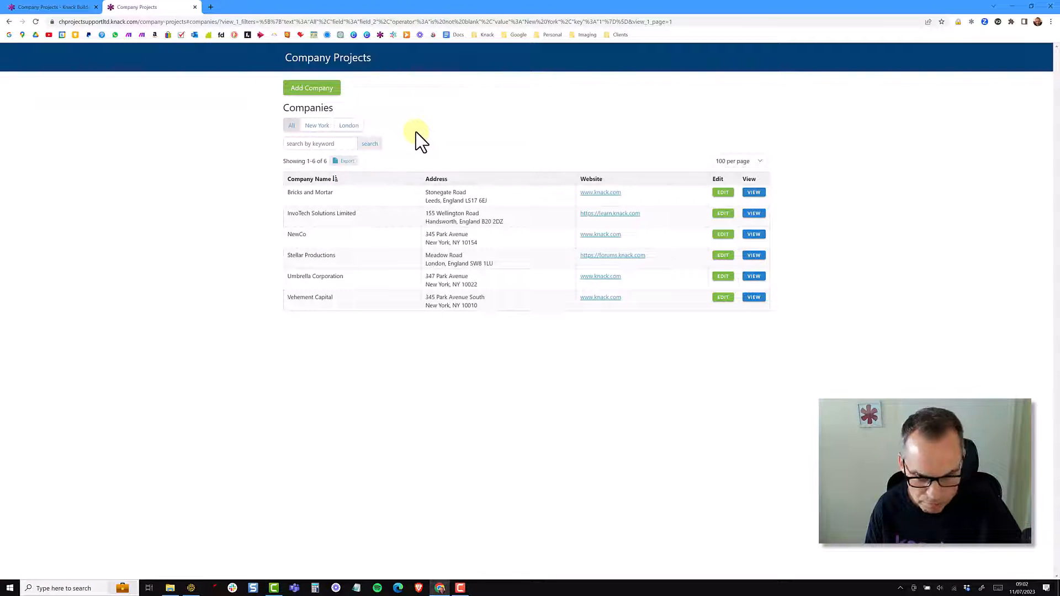
left_click(50, 8)
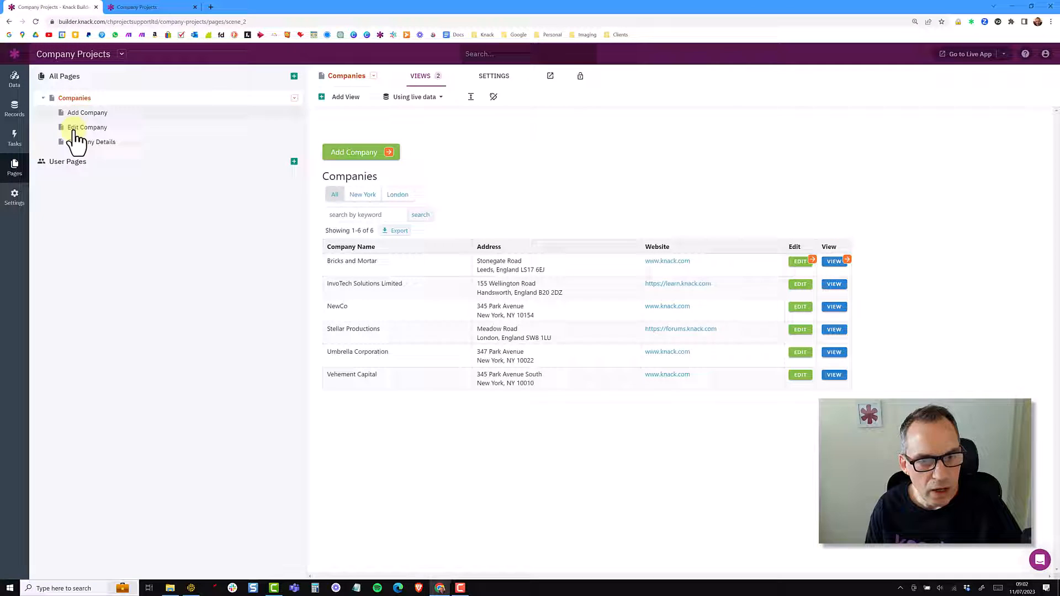
Step: Reopen the Companies grid's settings and switch its filters from the menu to allowing users to add custom filters
left_click(367, 315)
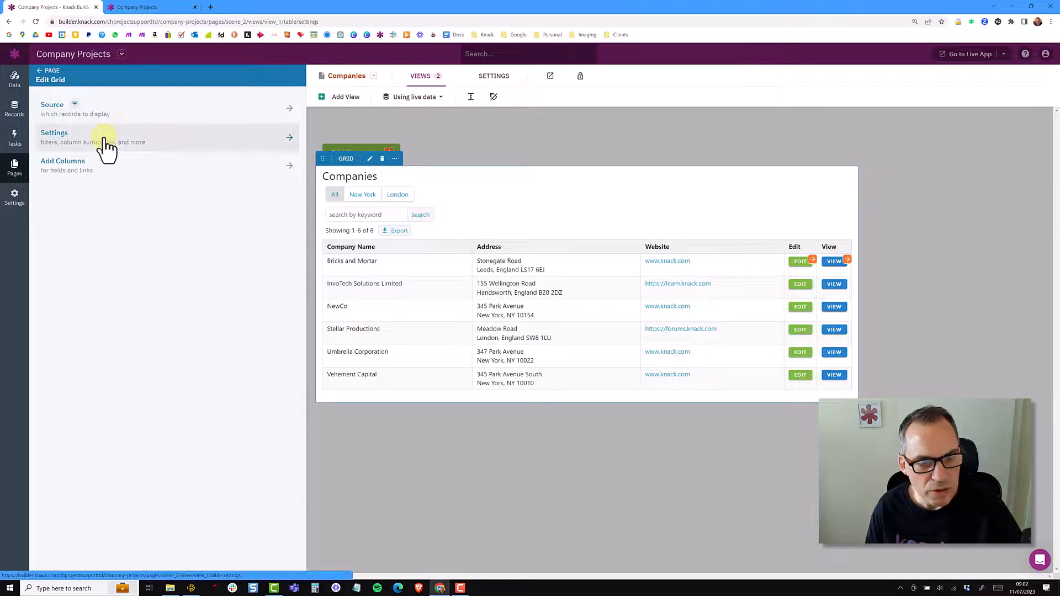
left_click(109, 139)
scroll(111, 407, "down", 4)
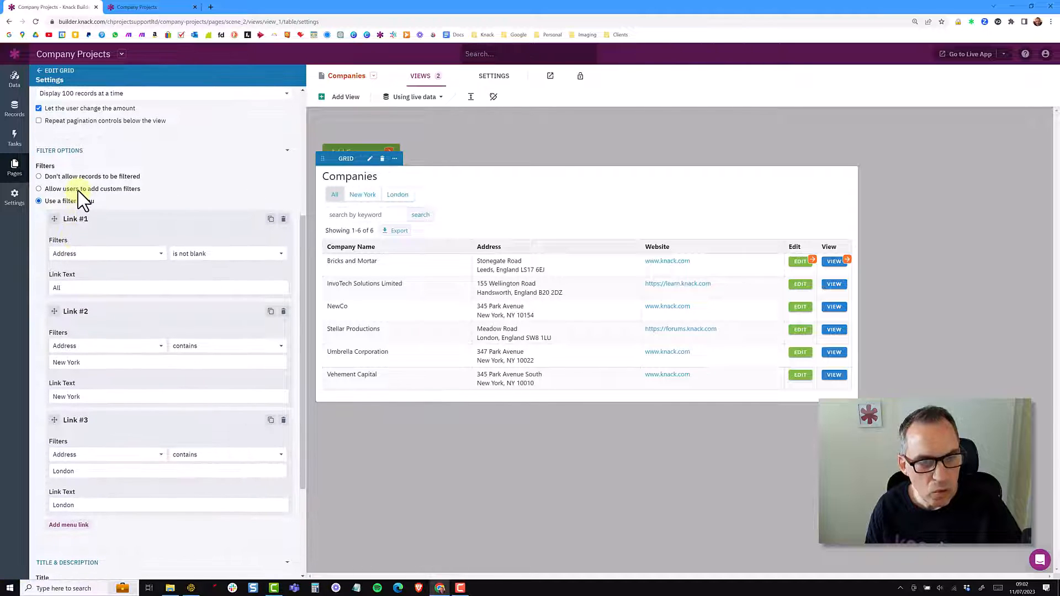
left_click(62, 189)
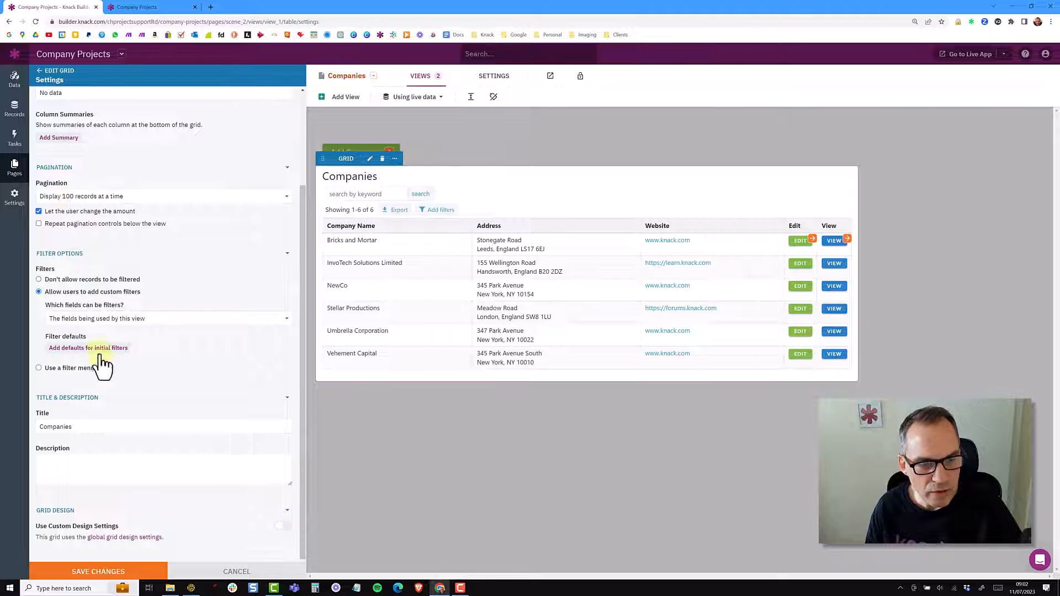
left_click_drag(142, 292, 49, 293)
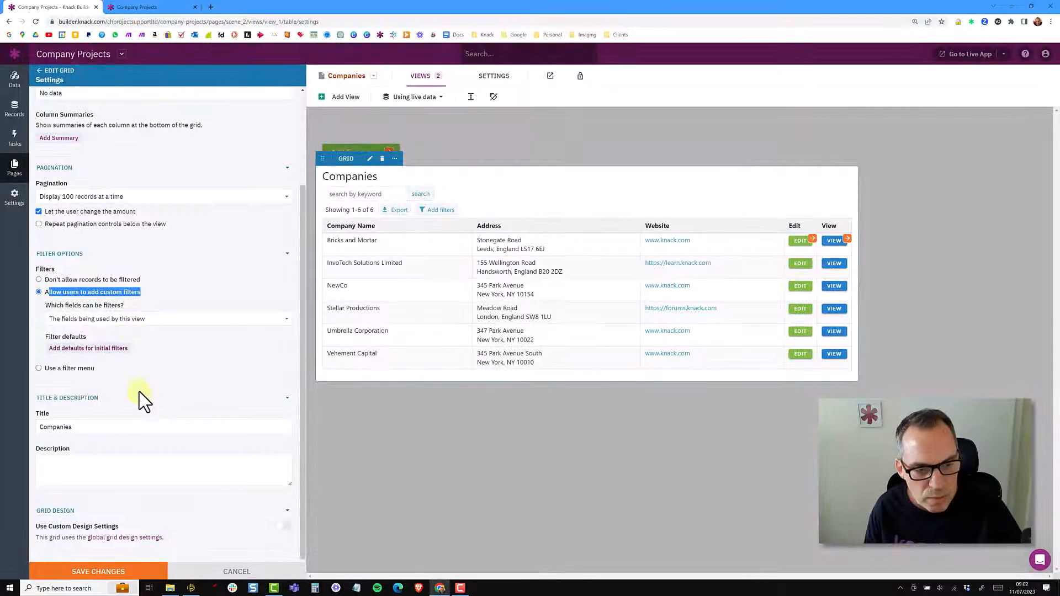
Step: Review the grid's Companies title, try placeholder text as its description, and clear the description again
left_click_drag(98, 429, 36, 428)
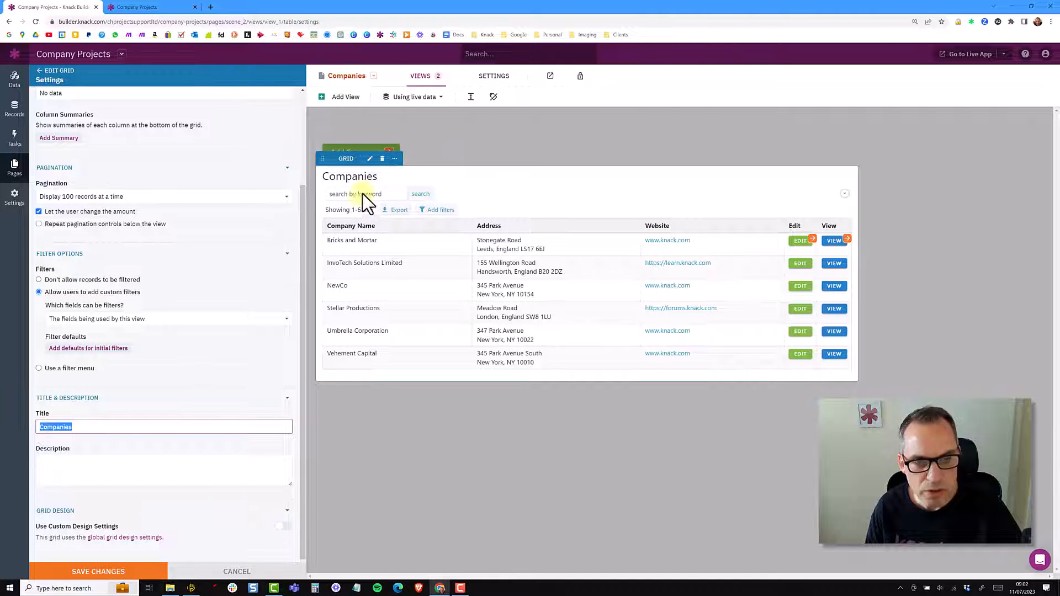
left_click_drag(379, 178, 330, 177)
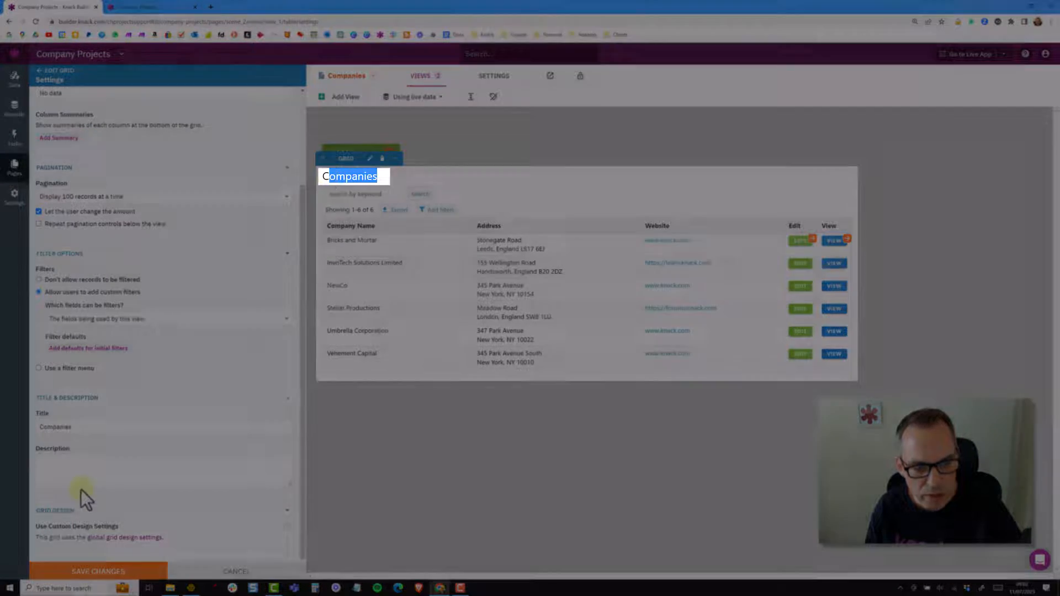
left_click(76, 470)
type("sdfsdfsdf sd")
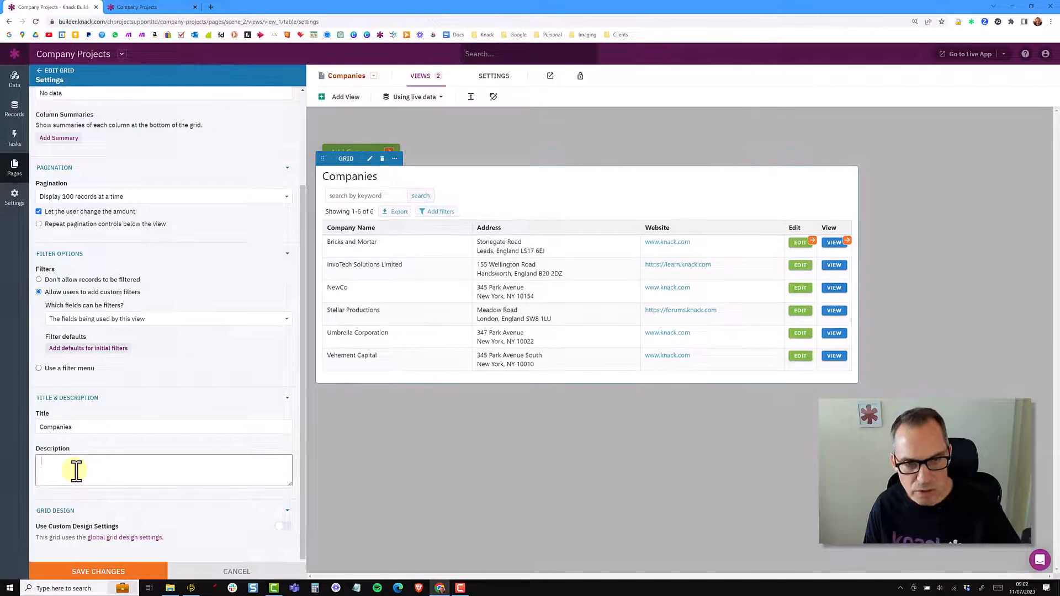
left_click_drag(362, 193, 325, 194)
left_click_drag(83, 466, 32, 467)
key("BackSpace")
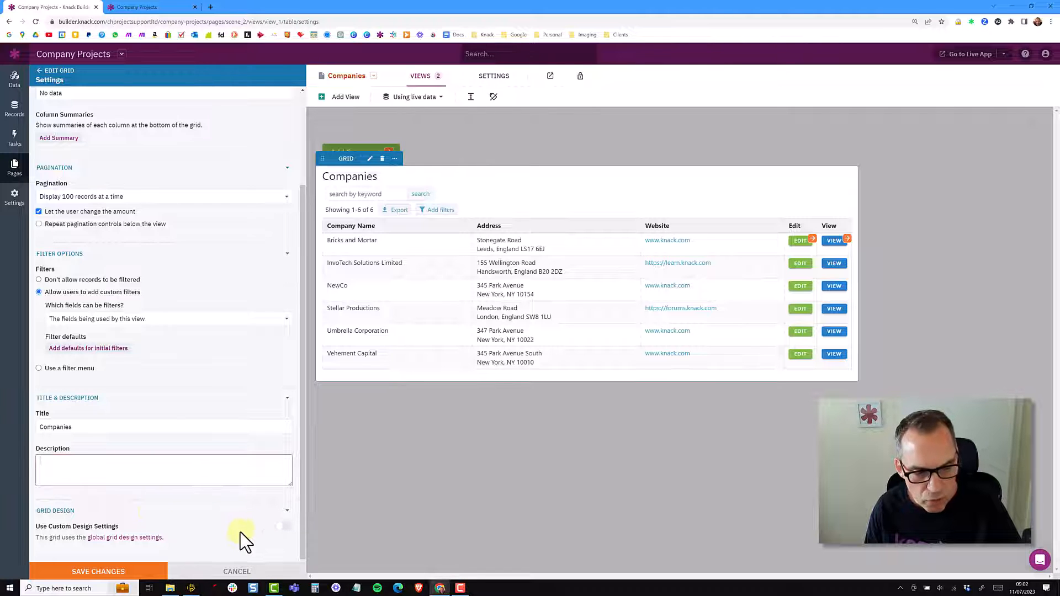
Step: Try custom design settings on the grid with Borders format and the widest row spacing, restore Cozy spacing, and disable custom design
left_click(285, 527)
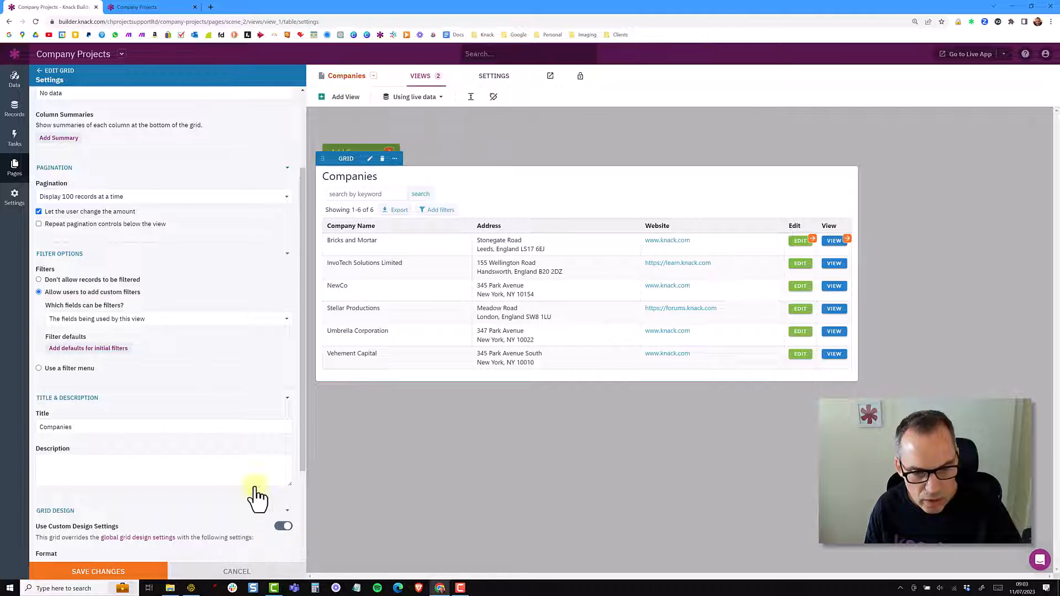
scroll(248, 483, "down", 3)
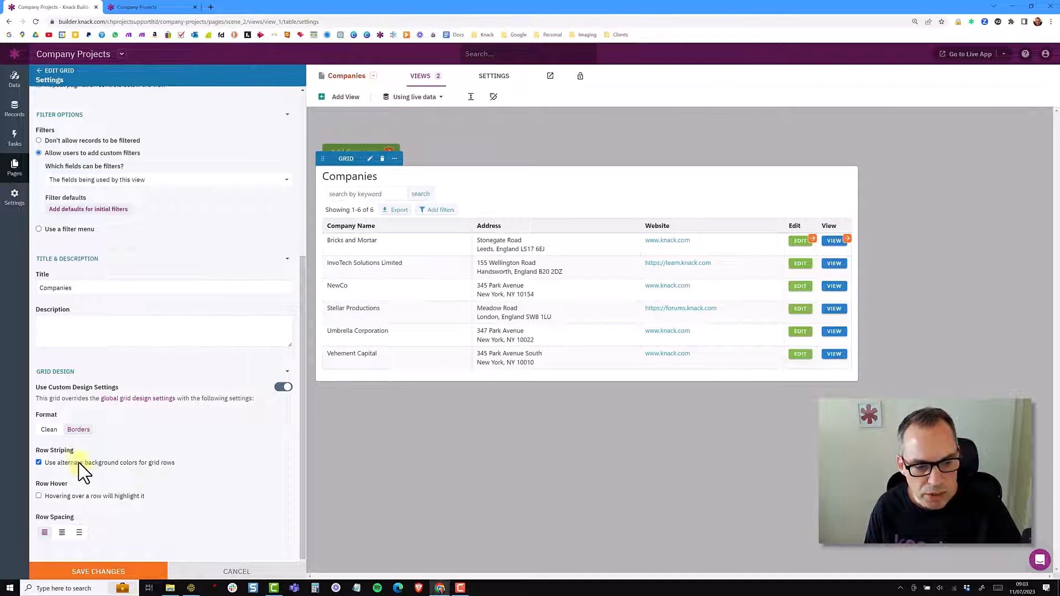
left_click(83, 430)
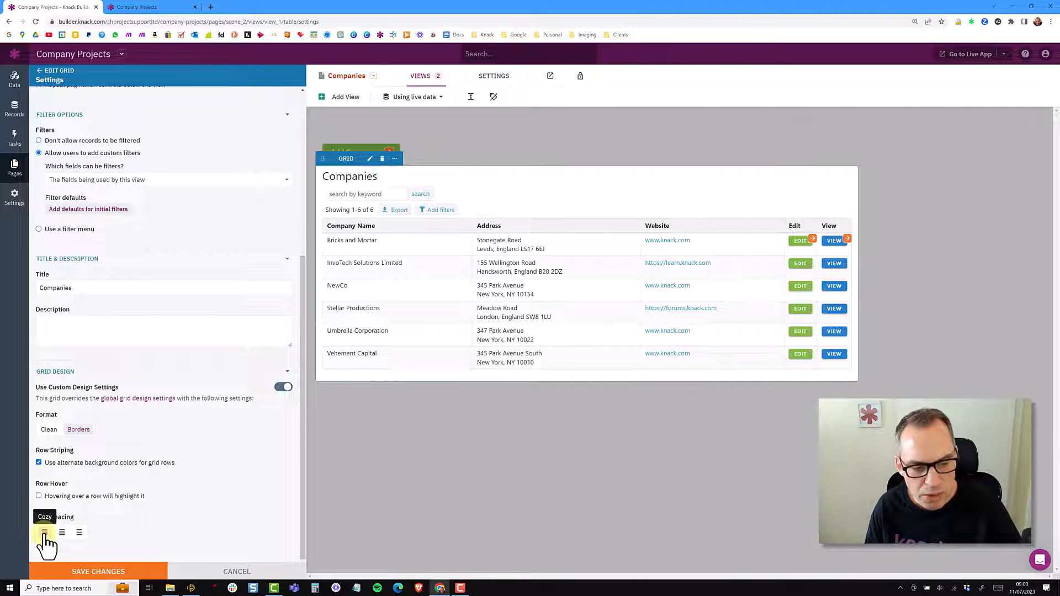
left_click(79, 533)
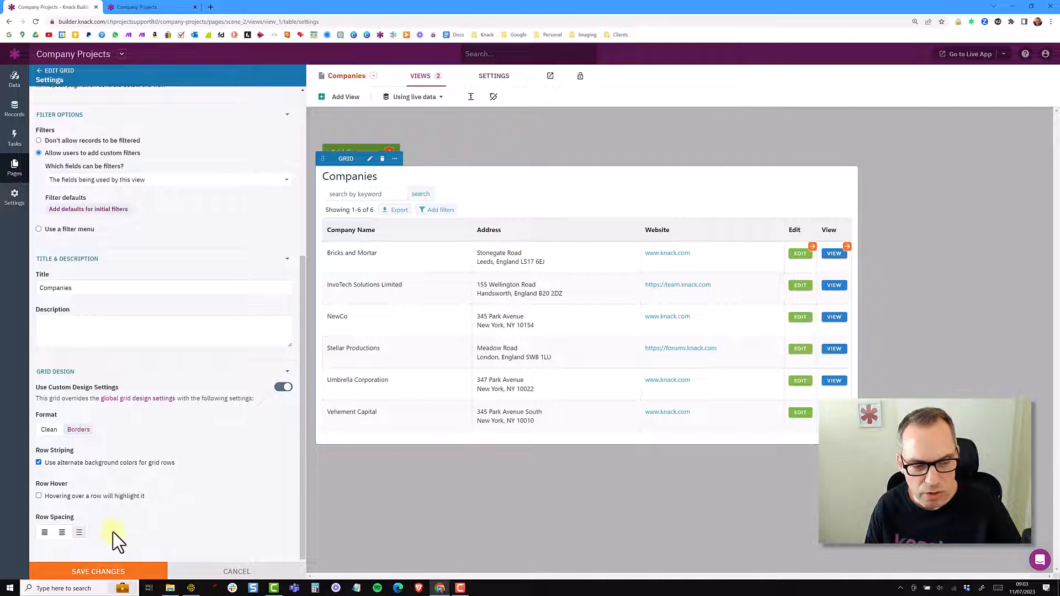
left_click(44, 532)
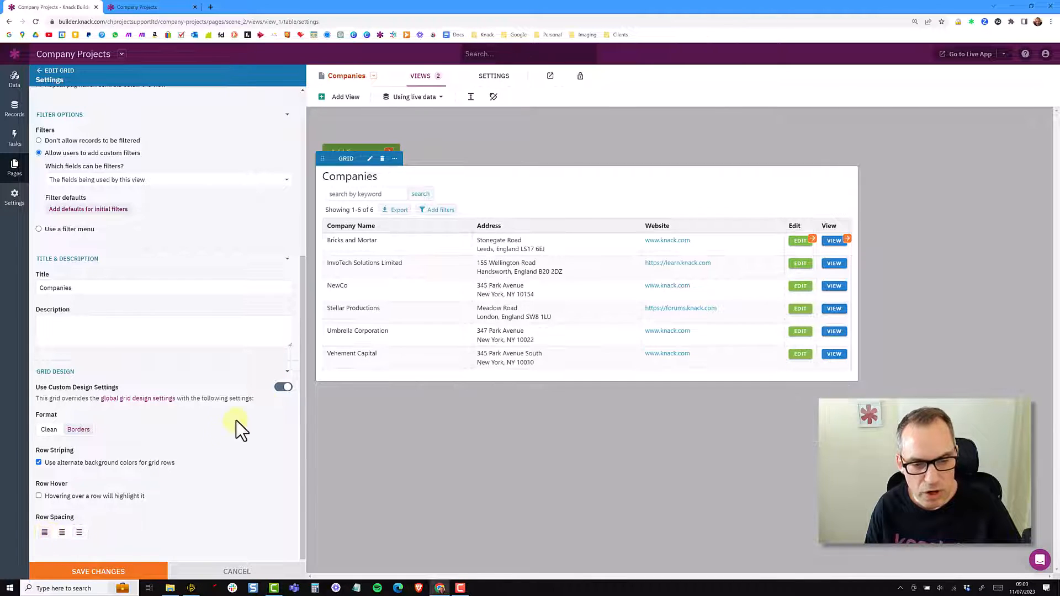
scroll(281, 402, "up", 2)
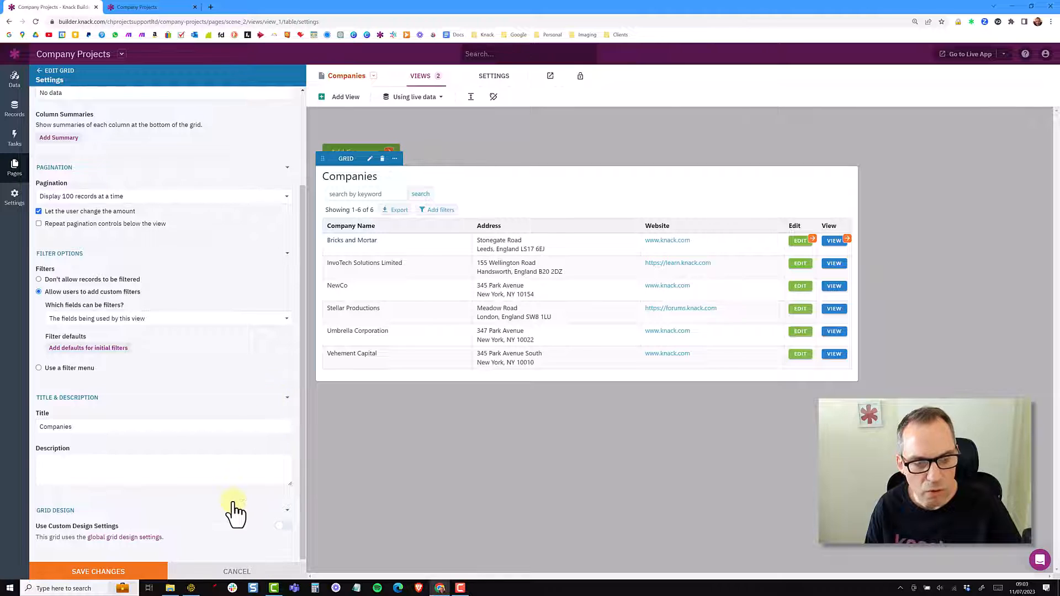
Step: Open the grid's source settings, review which records it displays, and remove the empty Company Name filter rule
scroll(210, 464, "up", 2)
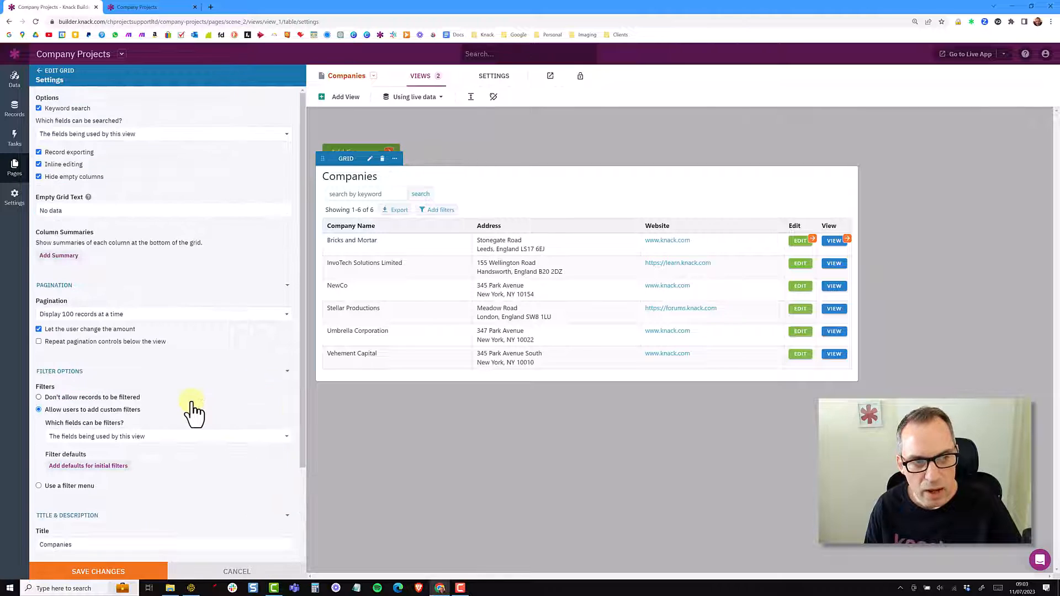
left_click(42, 77)
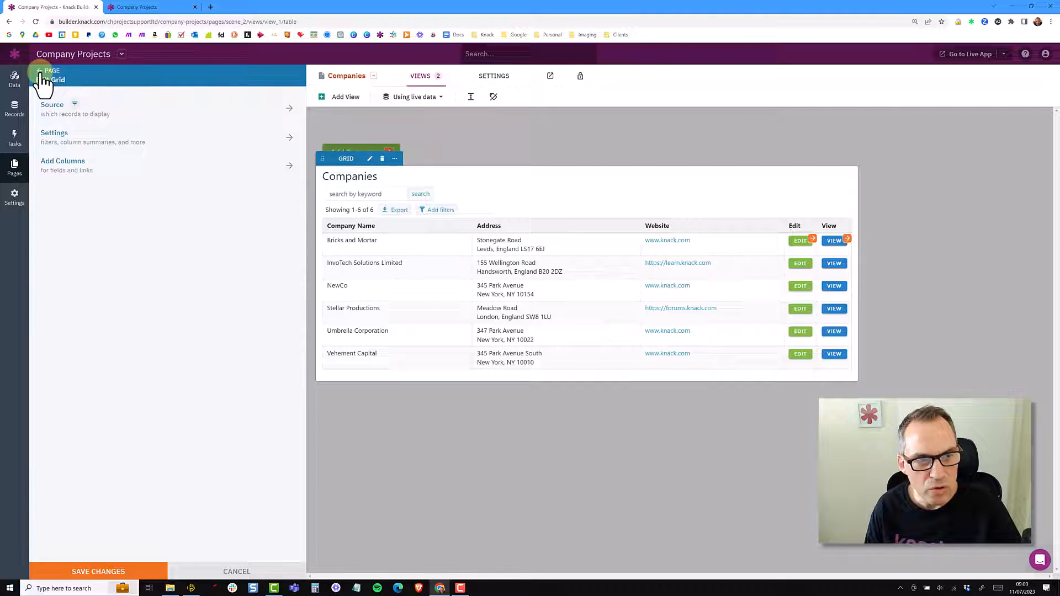
left_click(105, 114)
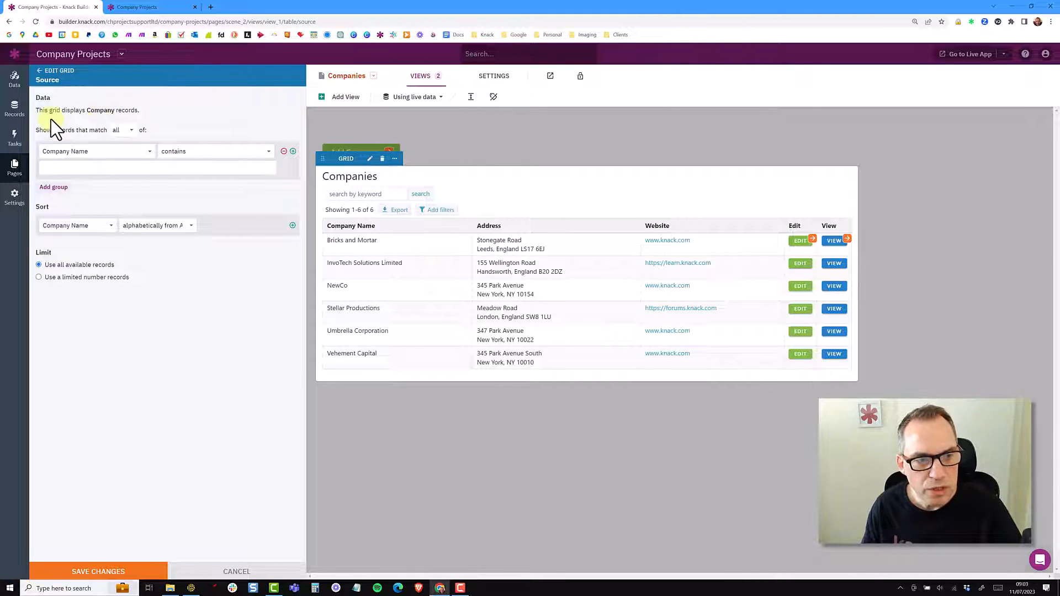
left_click_drag(50, 111, 127, 110)
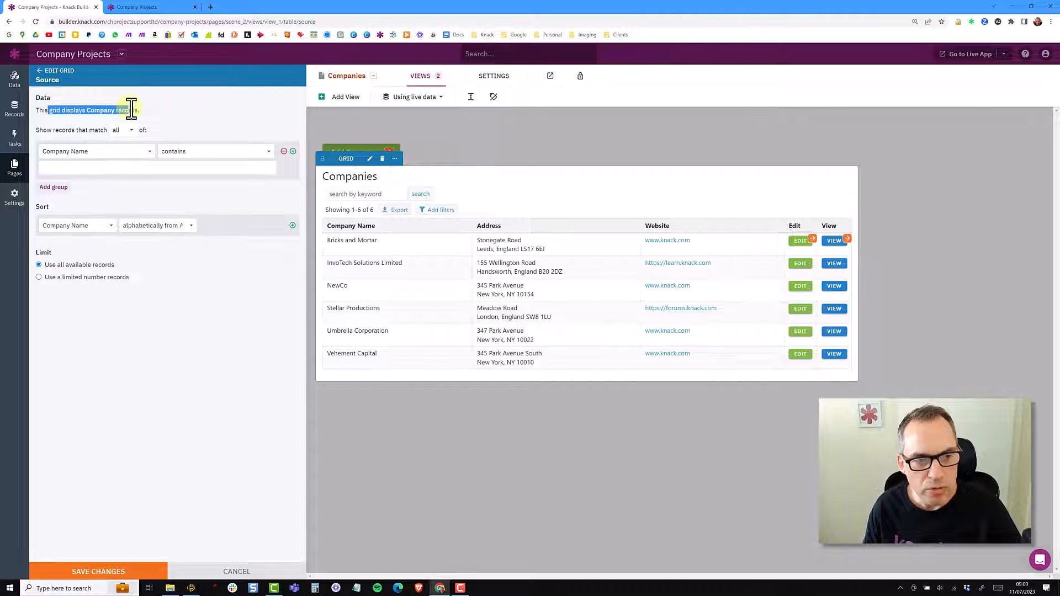
left_click(282, 151)
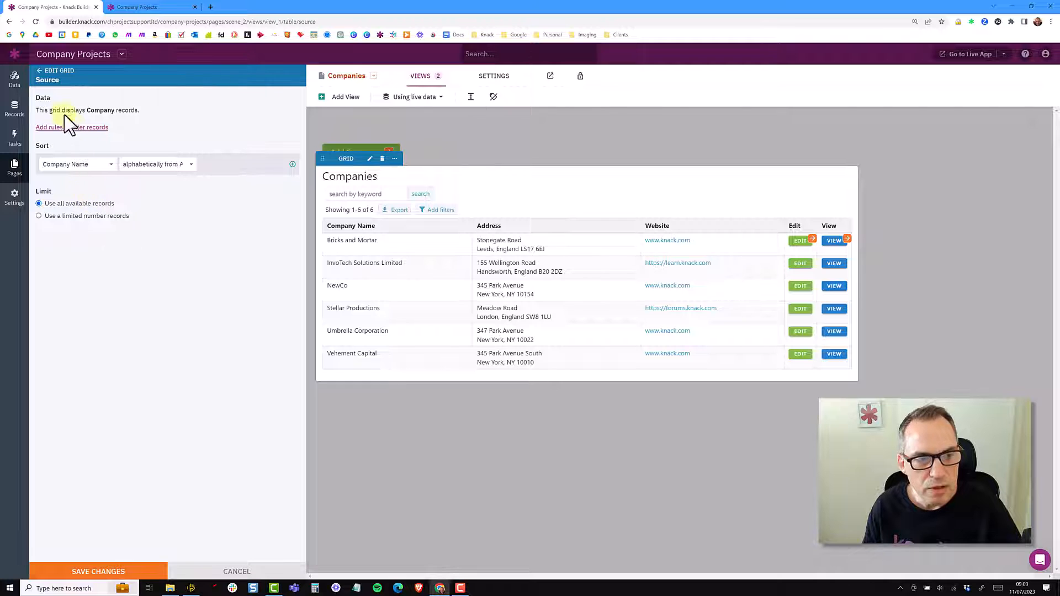
Step: Add a source rule showing only records whose Address contains "New York", and save the changes
left_click(82, 128)
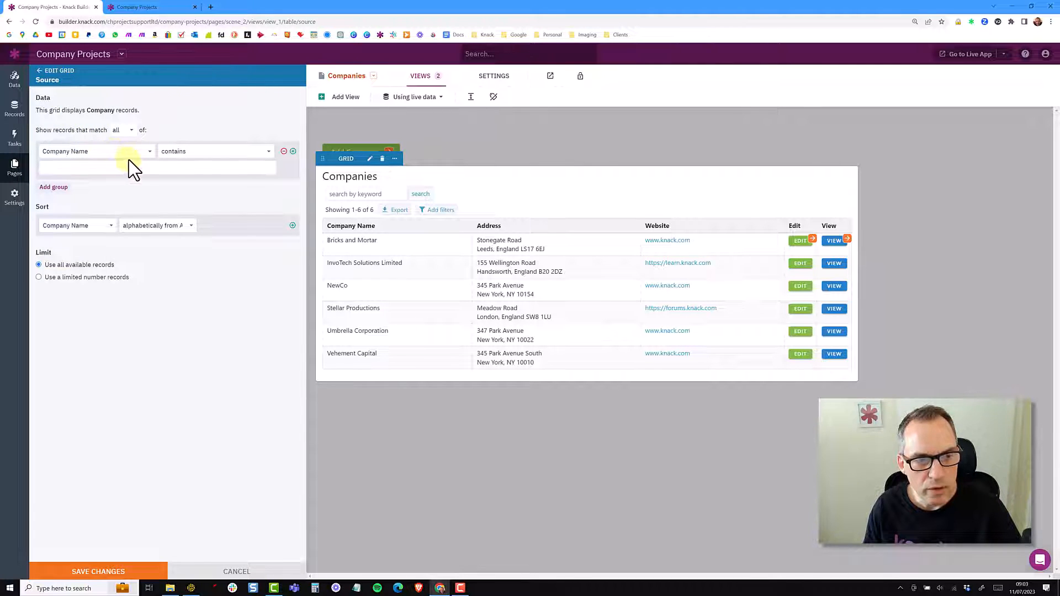
left_click(113, 154)
left_click(105, 171)
left_click(88, 169)
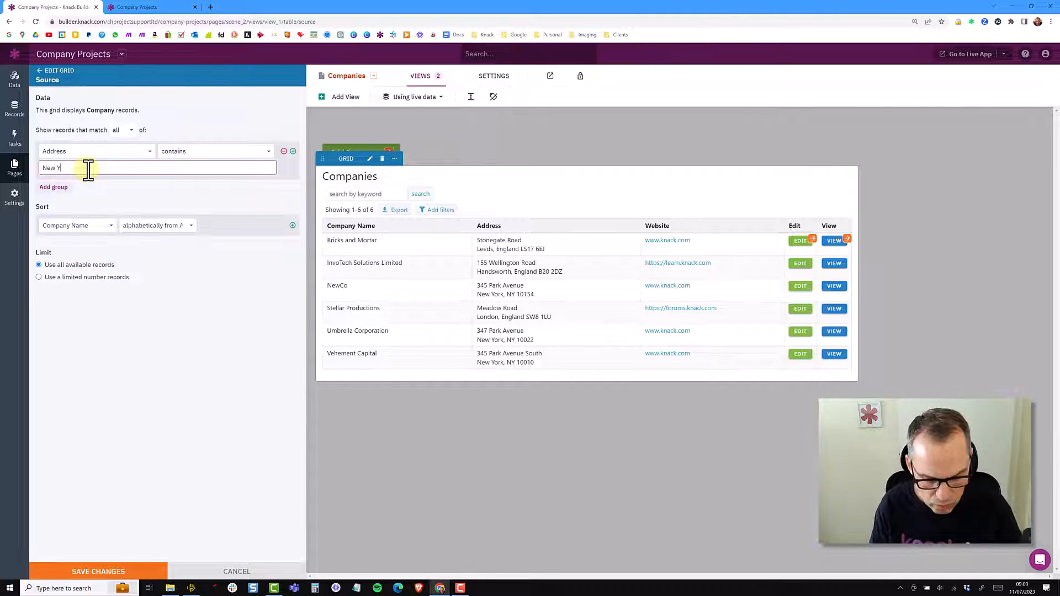
left_click(95, 573)
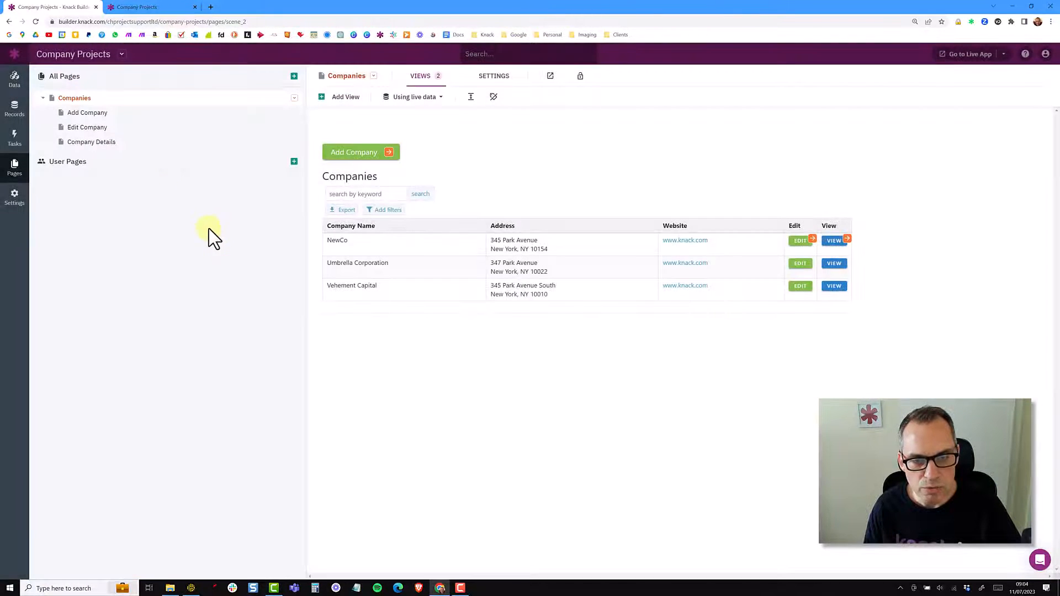
Step: Check the source-filtered Companies grid in the live app, remove the grid's Address source rule in the builder, and save
left_click(111, 7)
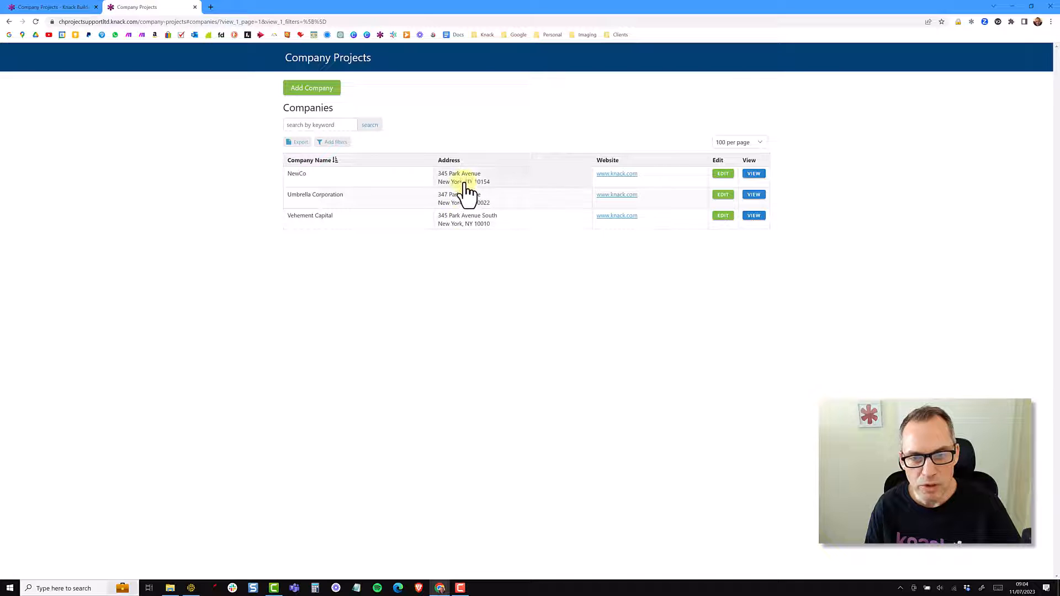
left_click(56, 7)
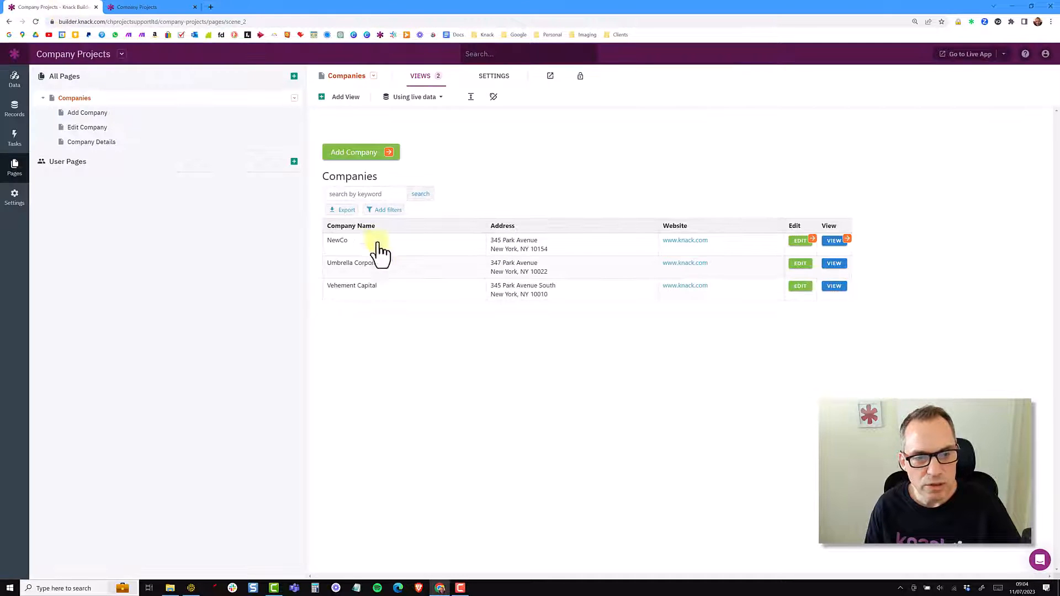
left_click(415, 261)
left_click(106, 117)
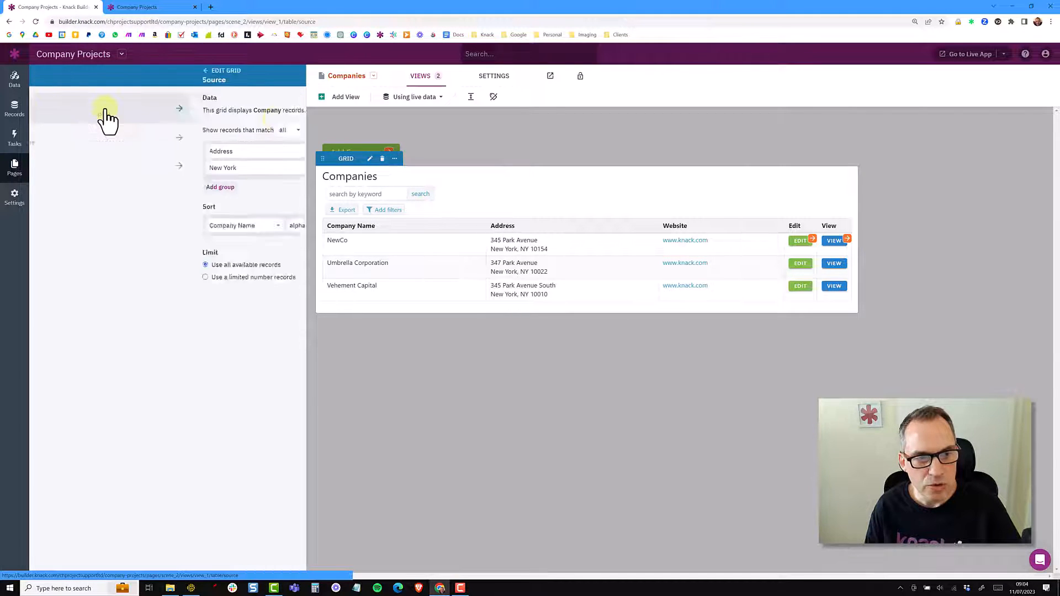
left_click(283, 152)
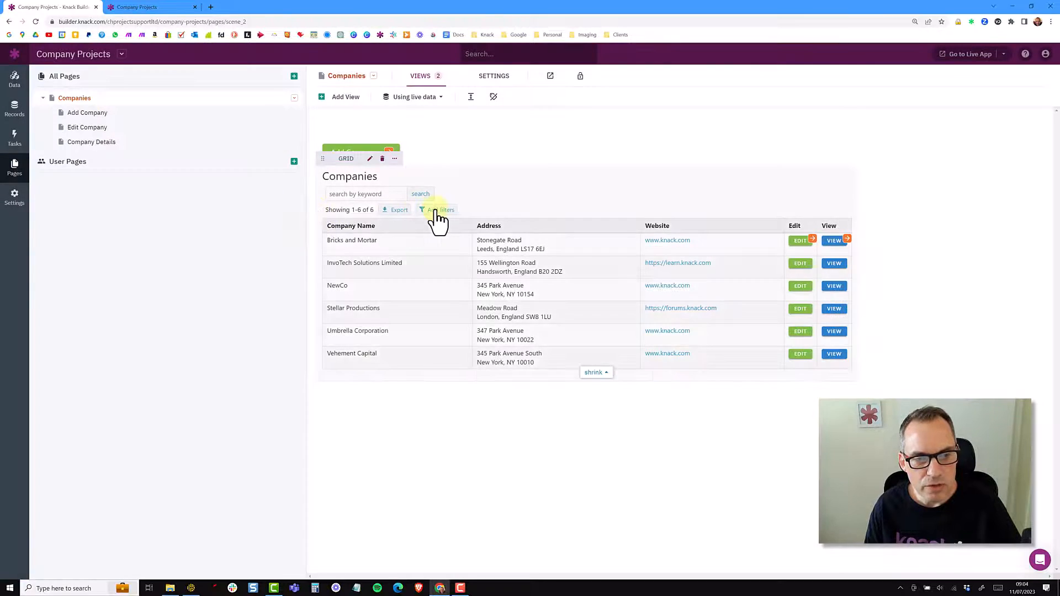
Step: Add a default initial filter of Address contains "New York" in the Companies grid's filter options and save the changes
left_click(438, 221)
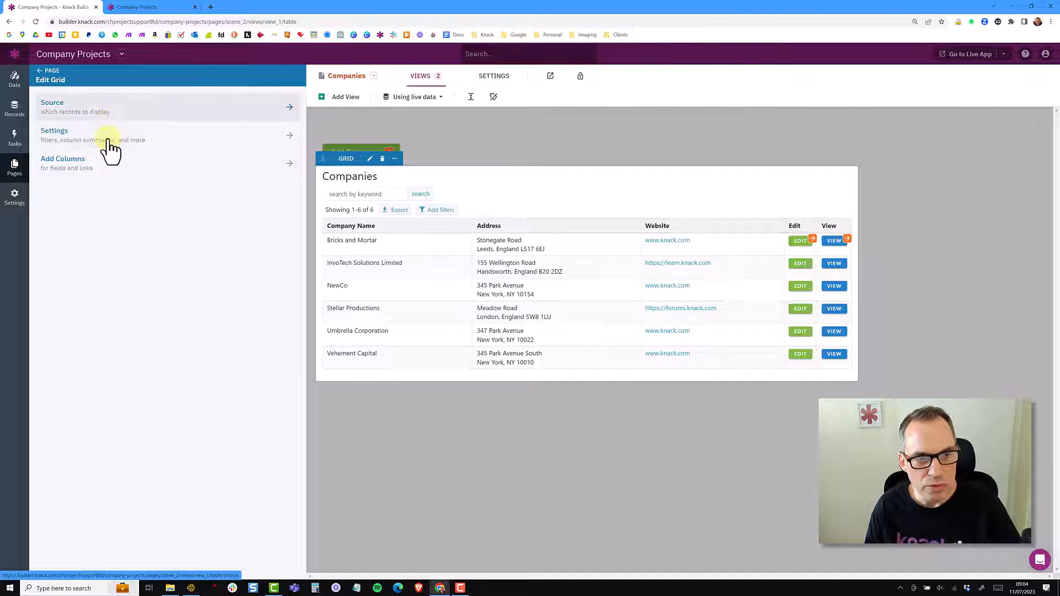
left_click(108, 146)
scroll(181, 383, "down", 3)
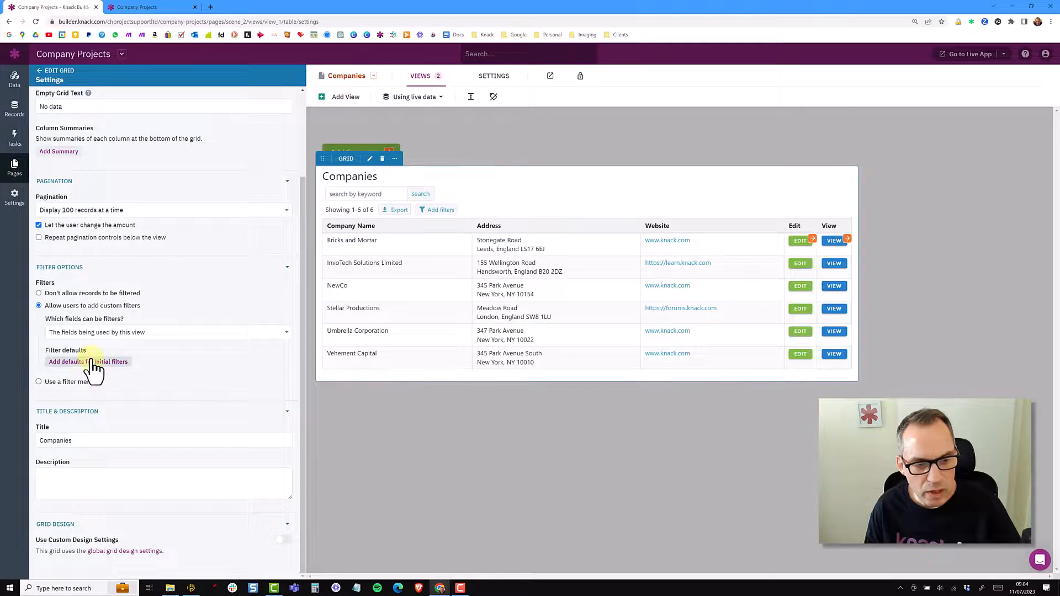
left_click(89, 362)
left_click(95, 366)
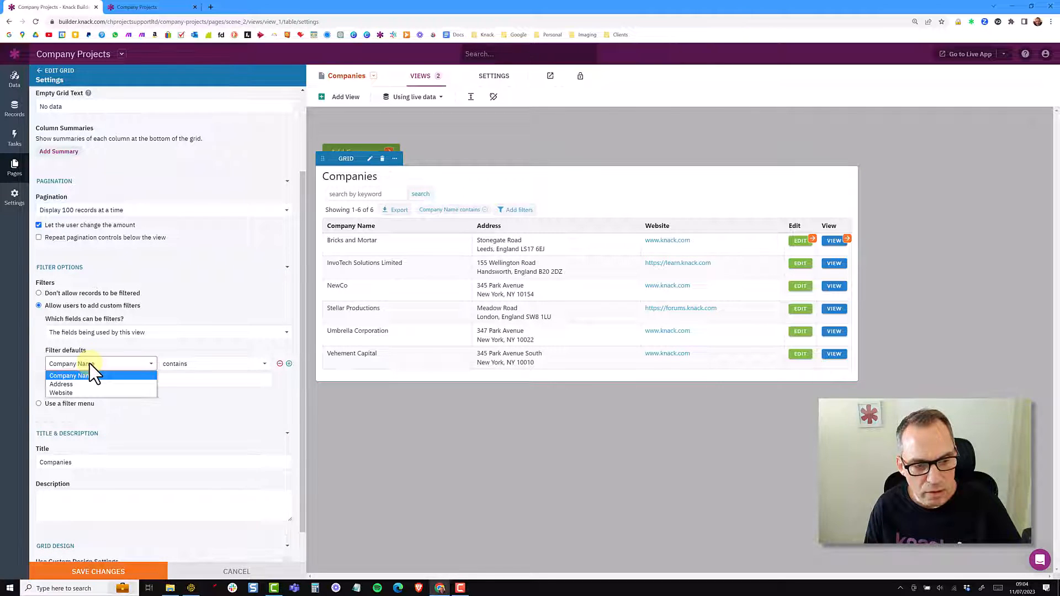
left_click(61, 385)
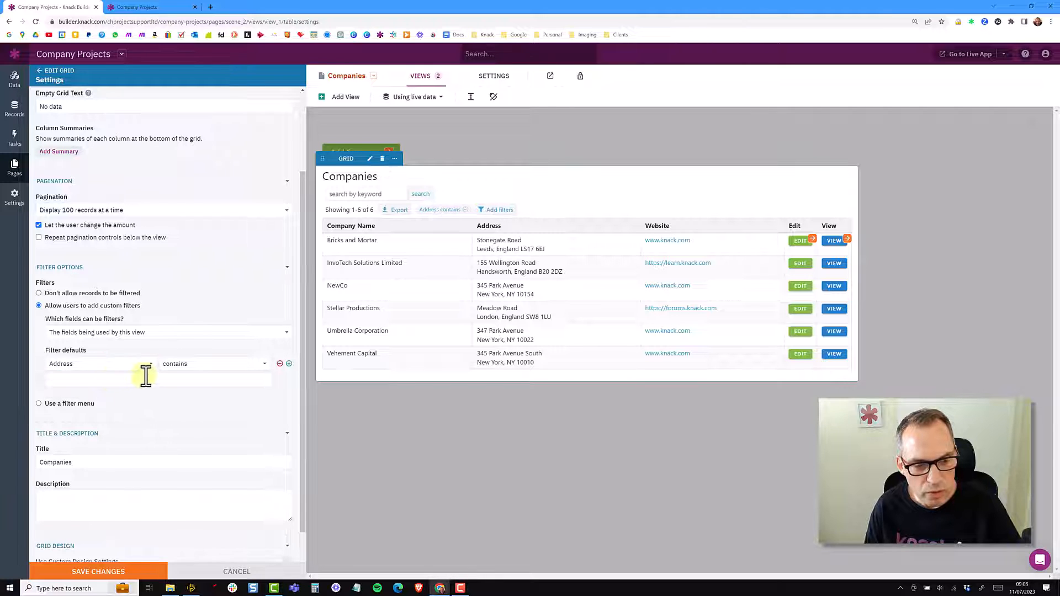
left_click(128, 380)
type("New")
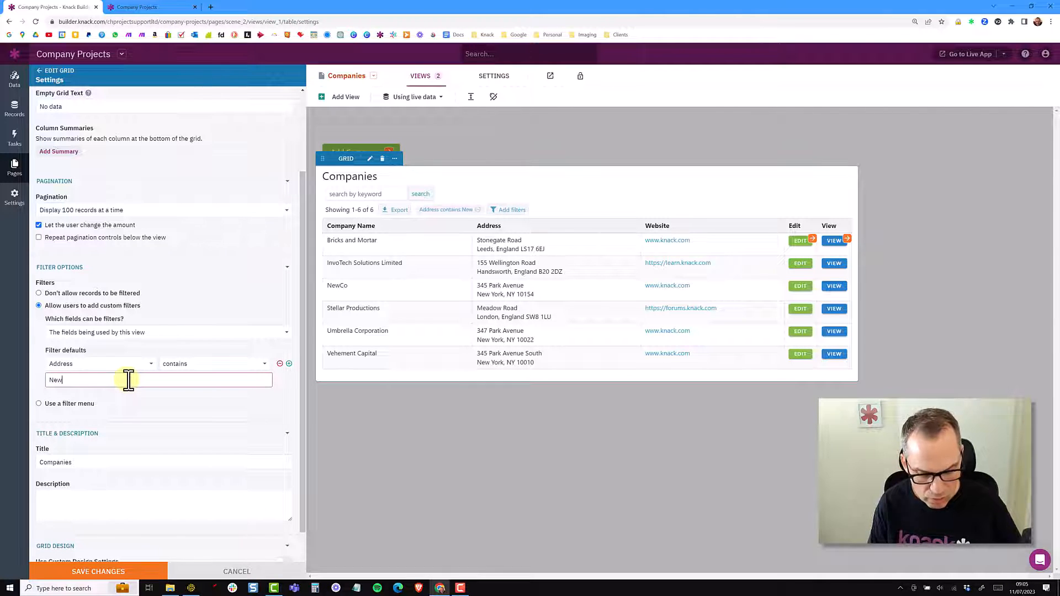
type(" Yor")
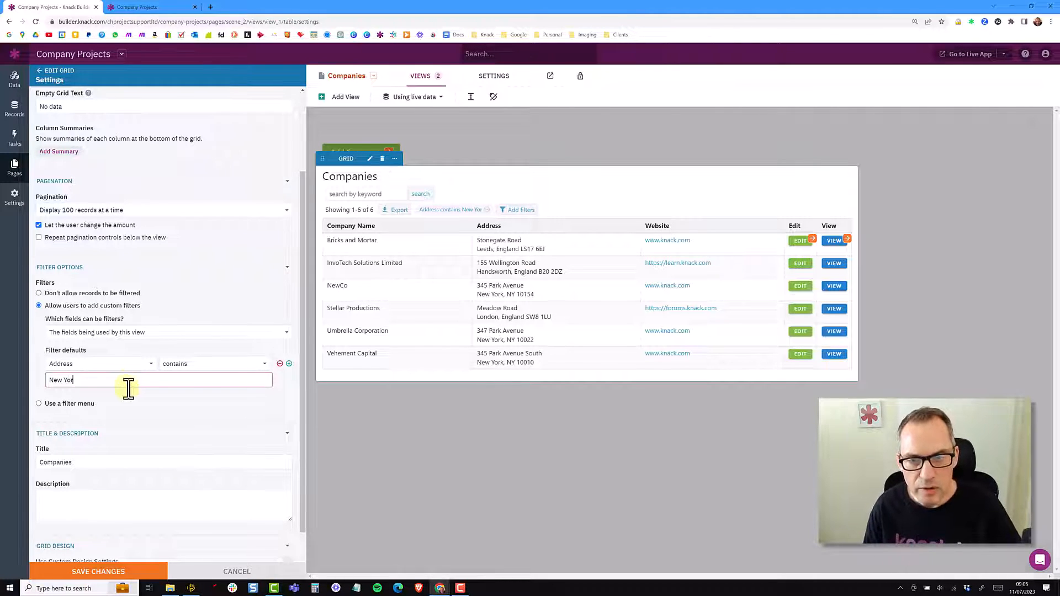
type("k")
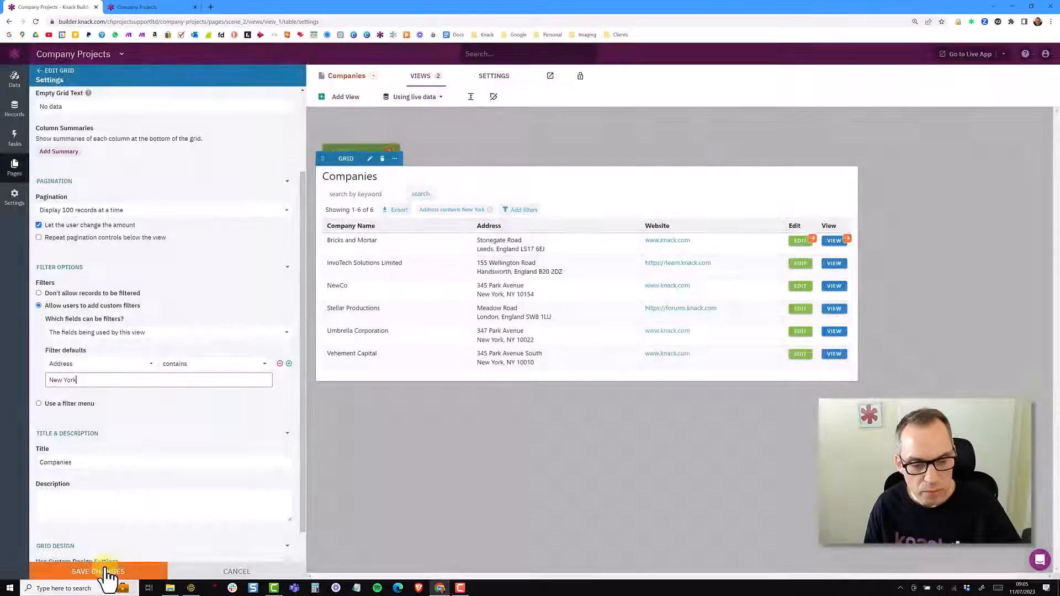
left_click(100, 571)
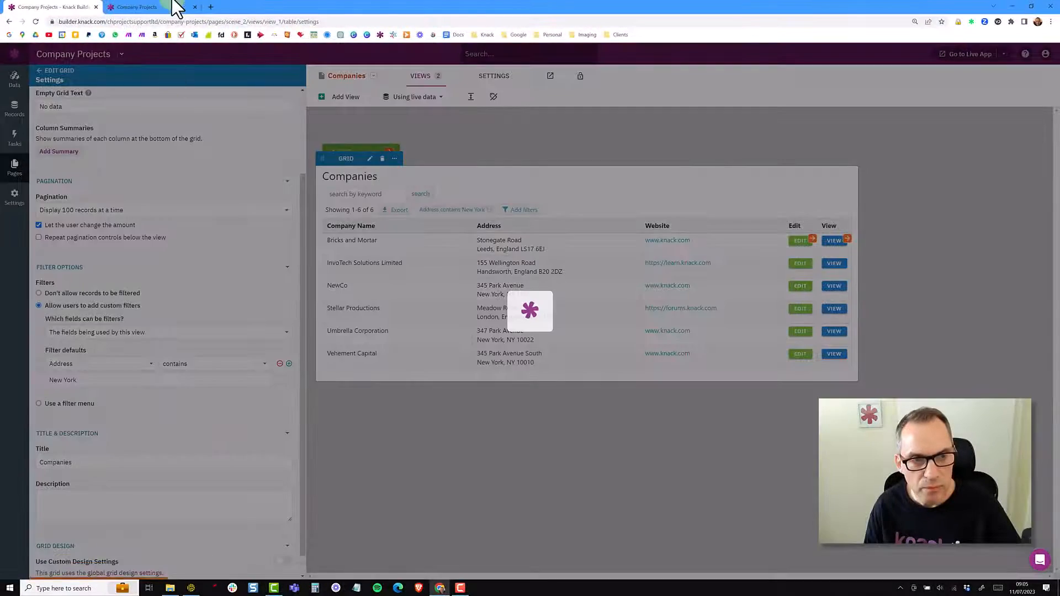
Step: Check the default Address filter on the live app's Companies grid and clear it to show all companies
left_click(176, 8)
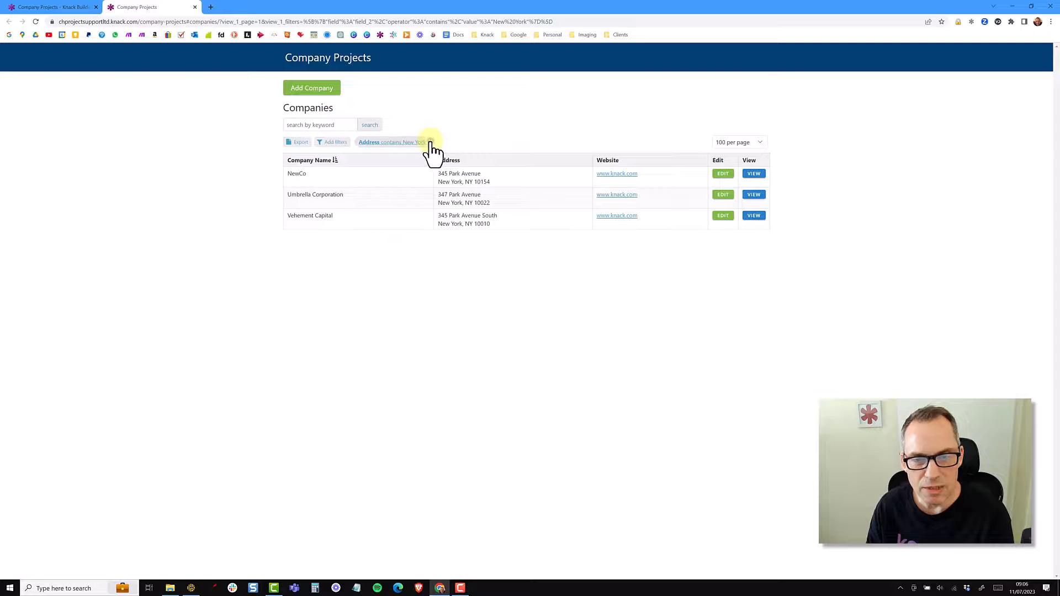
left_click(431, 142)
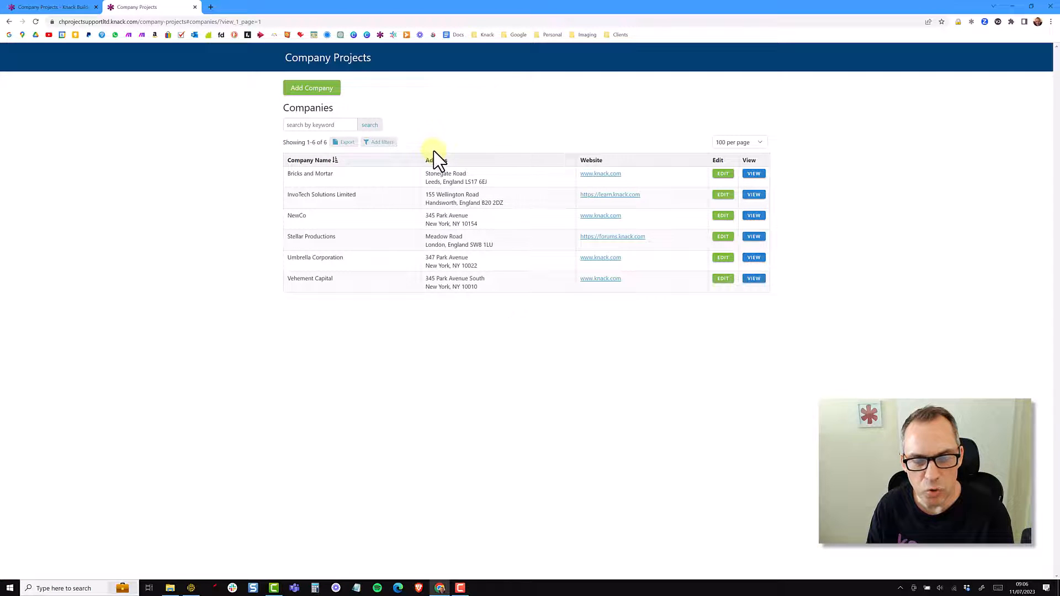